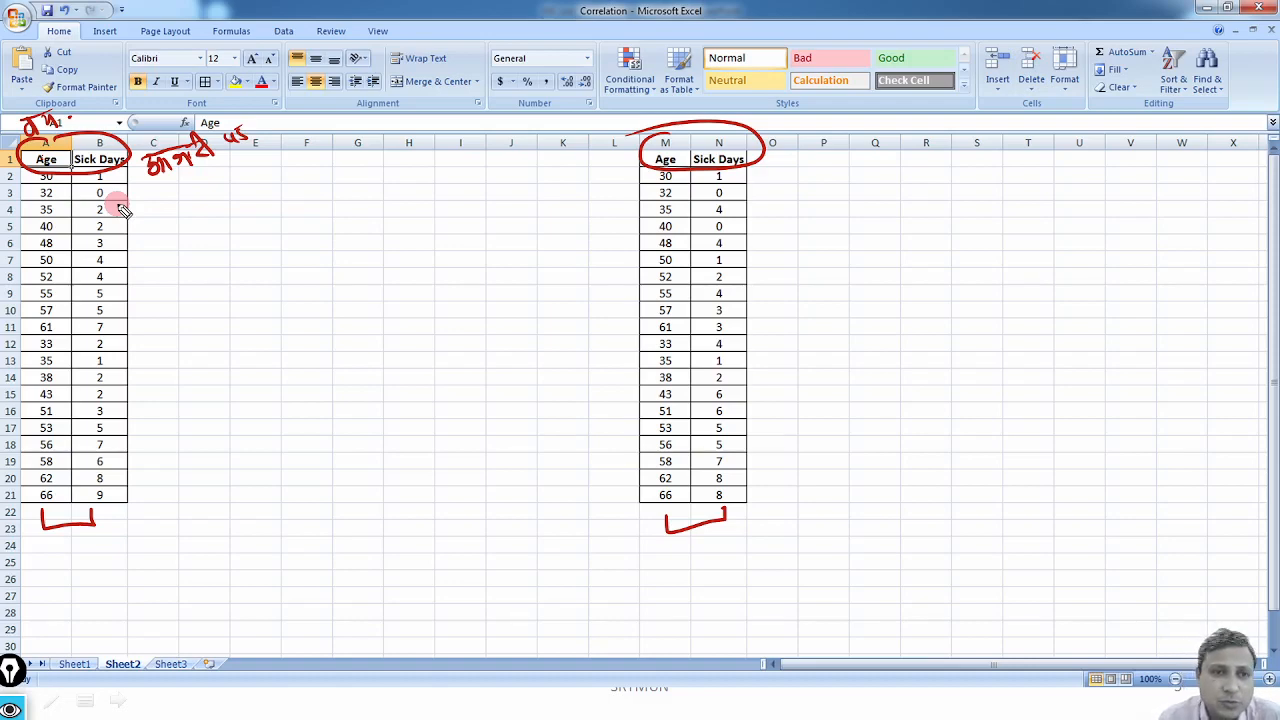
- Draw curly braces in ink beside the data rows of both Age and Sick Days tables
mouse_move(140, 190)
mouse_down()
mouse_move(186, 345)
mouse_move(137, 460)
mouse_up()
mouse_move(766, 168)
mouse_down()
mouse_move(822, 287)
mouse_move(775, 455)
mouse_move(729, 455)
mouse_up()
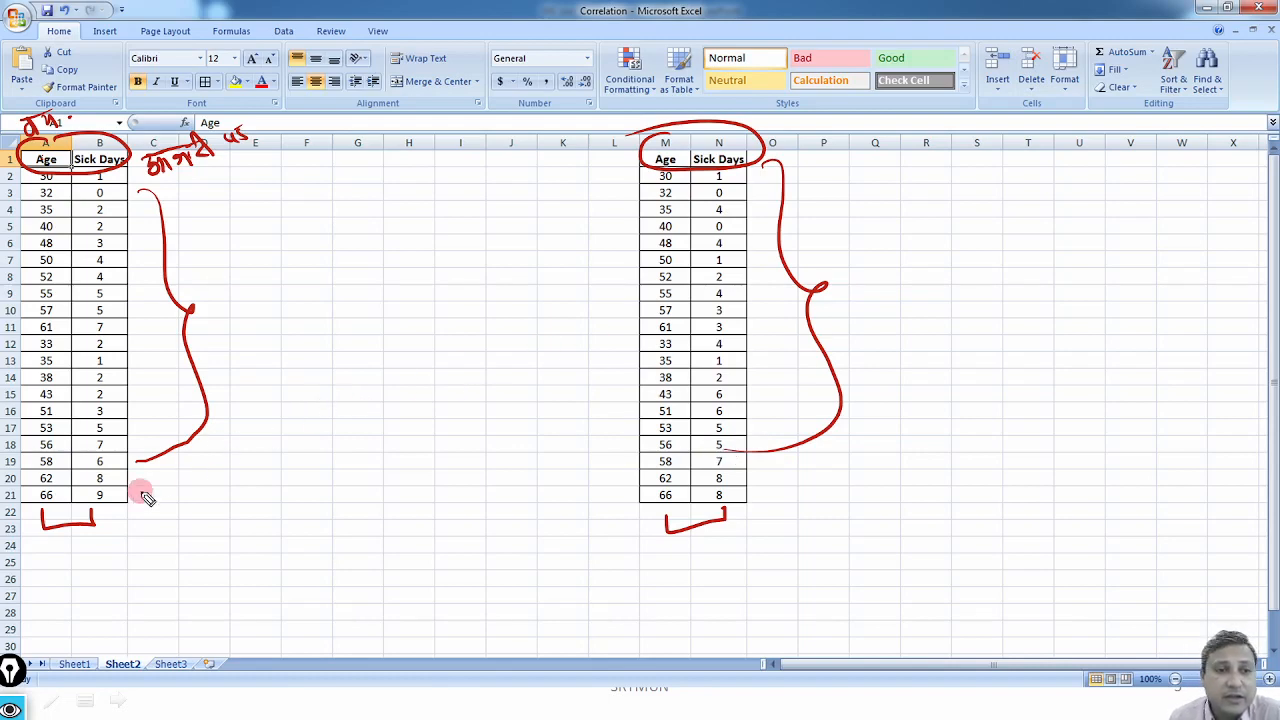
- Handwrite "वय" and "आजारी दिवस" below the first table inside a drawn box, and erase all the ink
drag(125, 566, 126, 576)
drag(131, 549, 152, 563)
drag(107, 545, 146, 535)
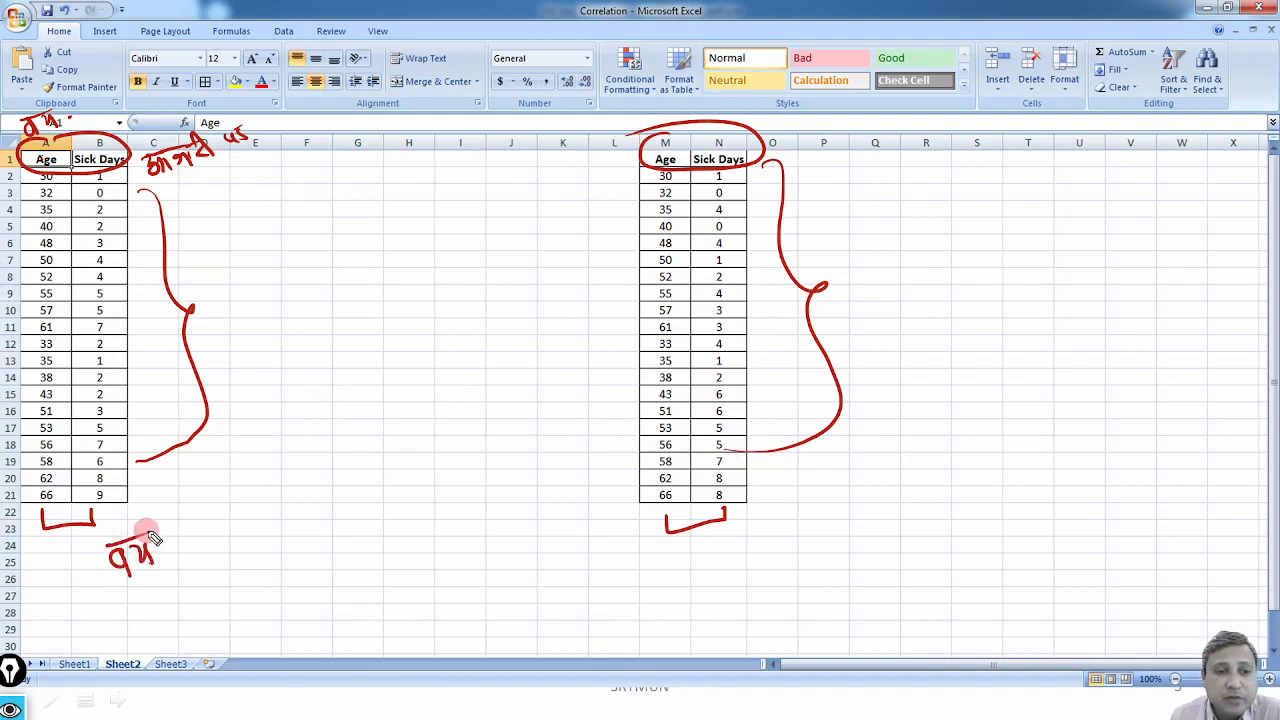
mouse_move(225, 509)
mouse_down()
mouse_move(256, 517)
mouse_move(277, 489)
mouse_move(333, 478)
mouse_move(366, 446)
mouse_move(391, 443)
mouse_move(315, 436)
mouse_up()
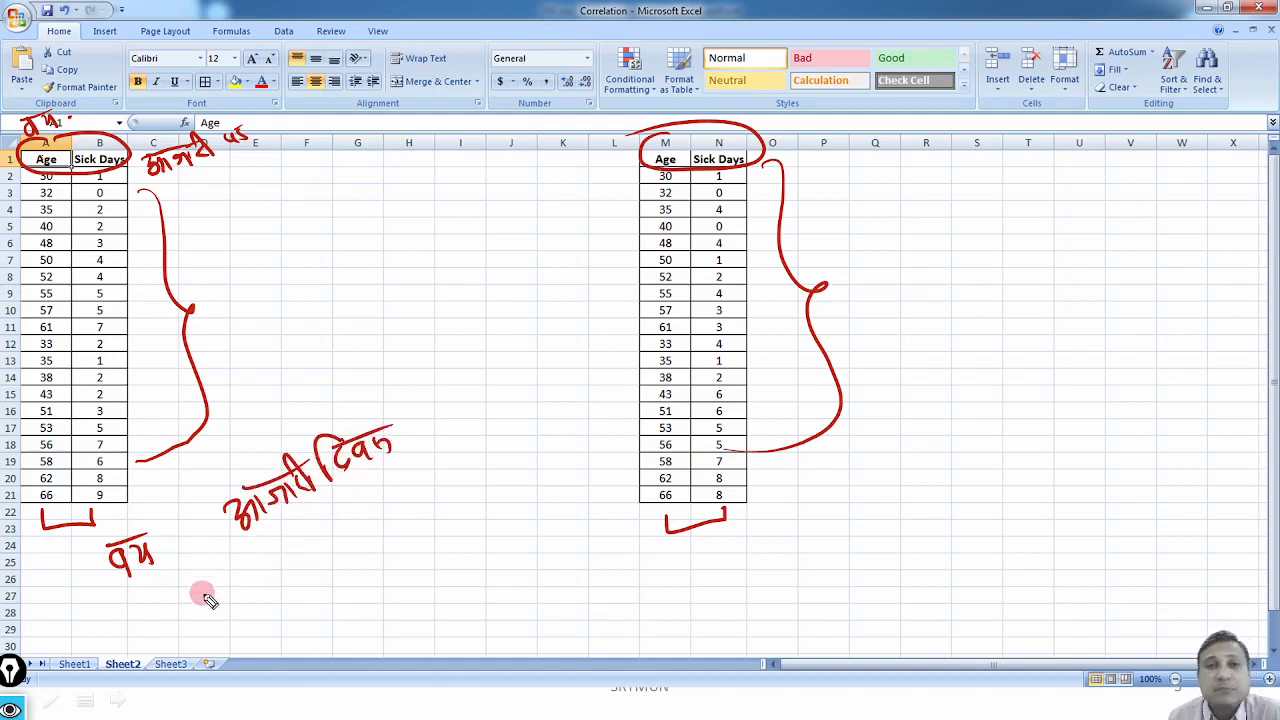
mouse_move(114, 537)
mouse_down()
mouse_move(120, 606)
mouse_move(420, 486)
mouse_move(174, 500)
mouse_move(100, 532)
mouse_up()
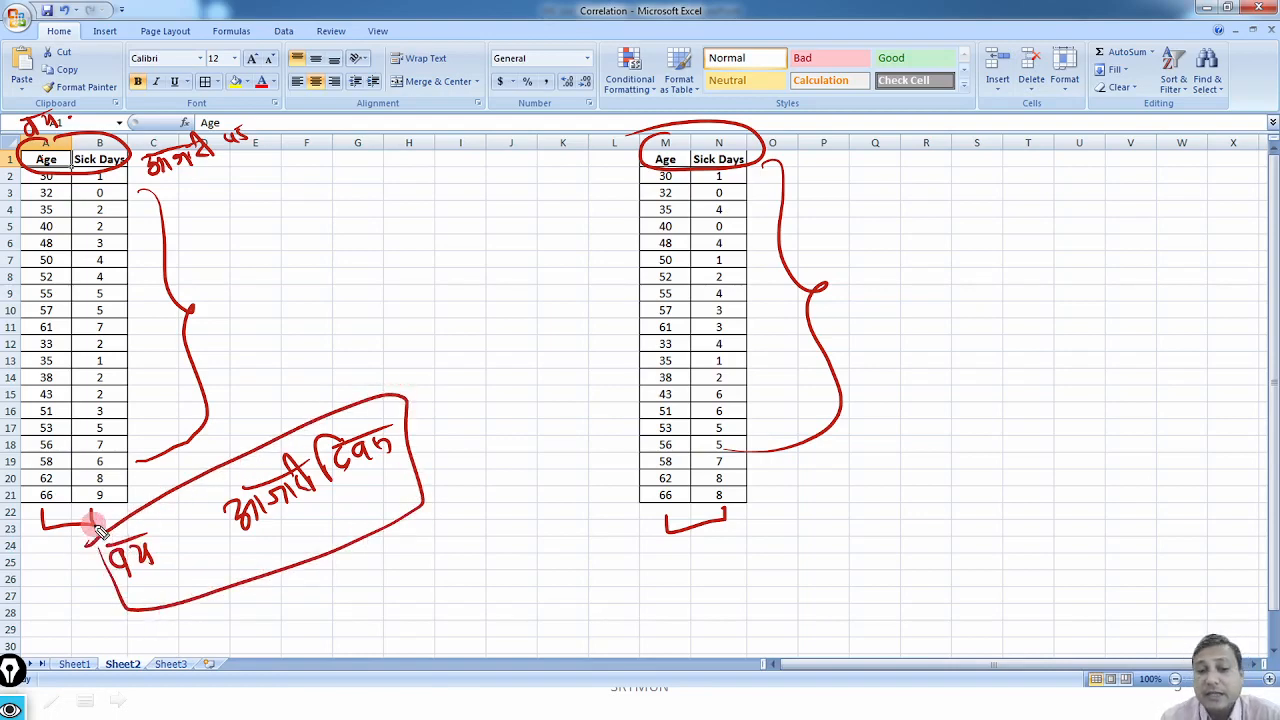
key(ctrl+shift+7)
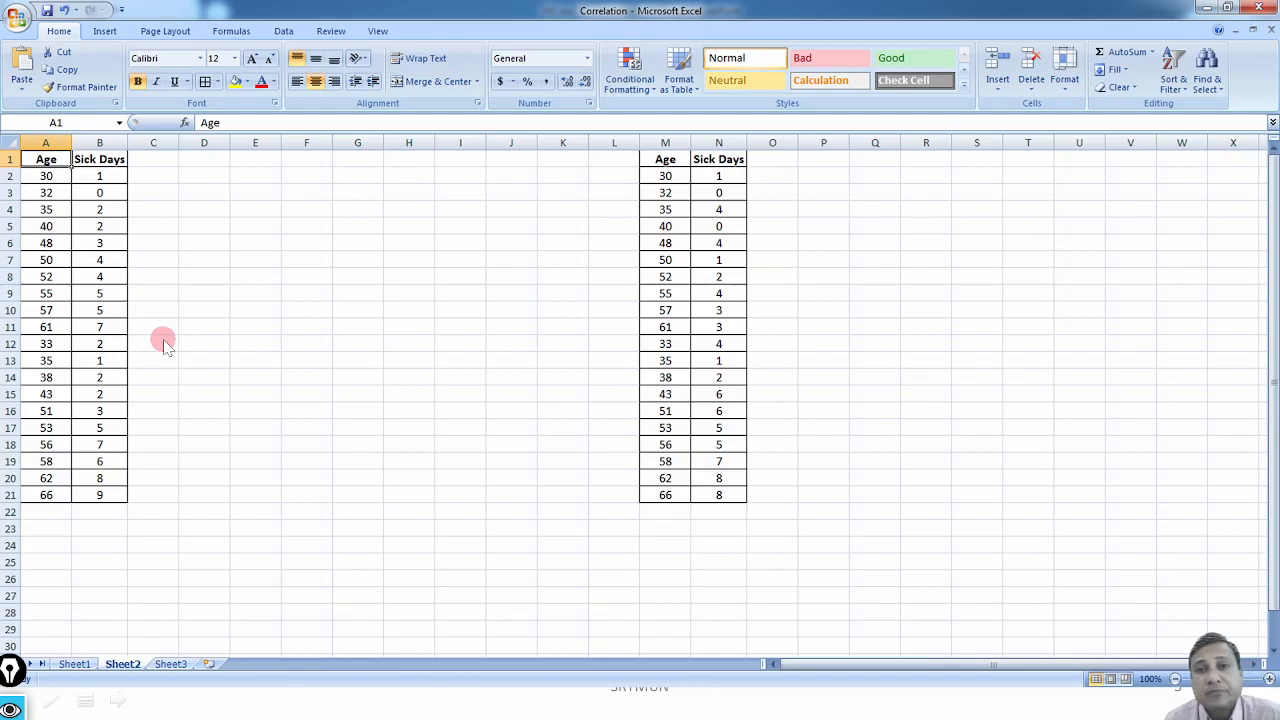
- Insert marker-only scatter charts of Sick Days against Age for both tables, placing each chart beside its table
click(105, 31)
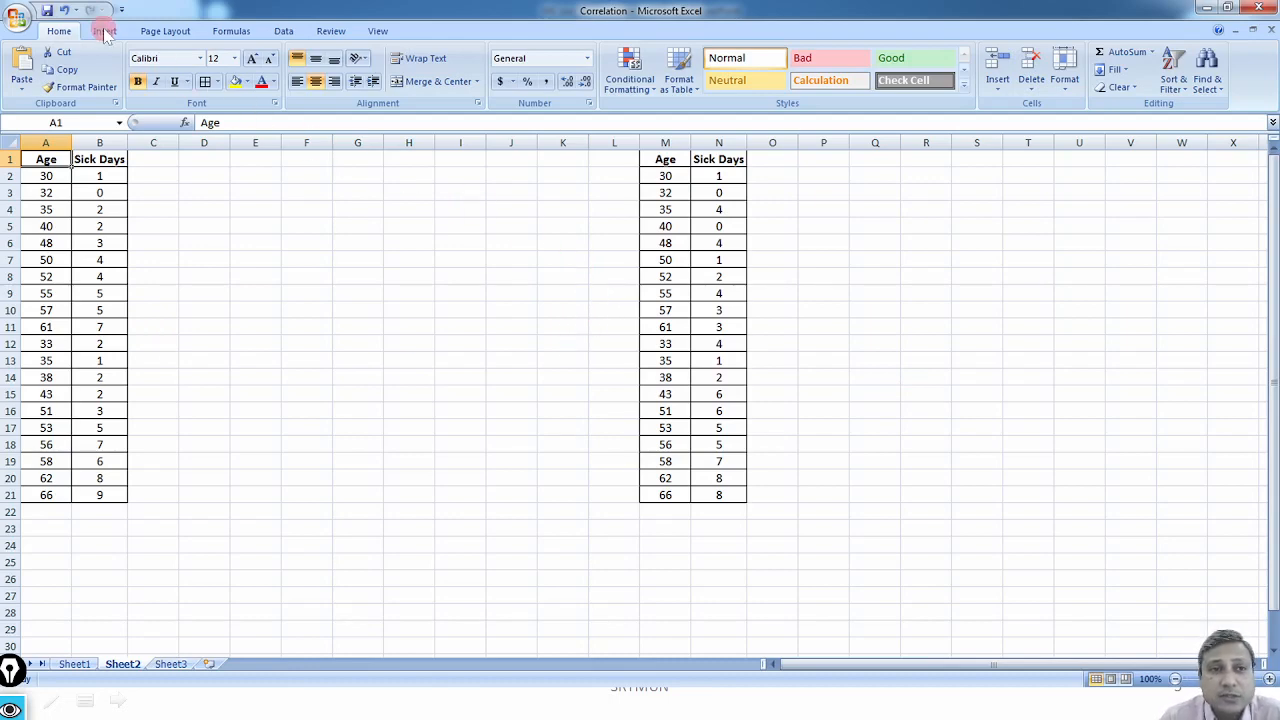
key(ctrl+a)
click(429, 70)
click(445, 150)
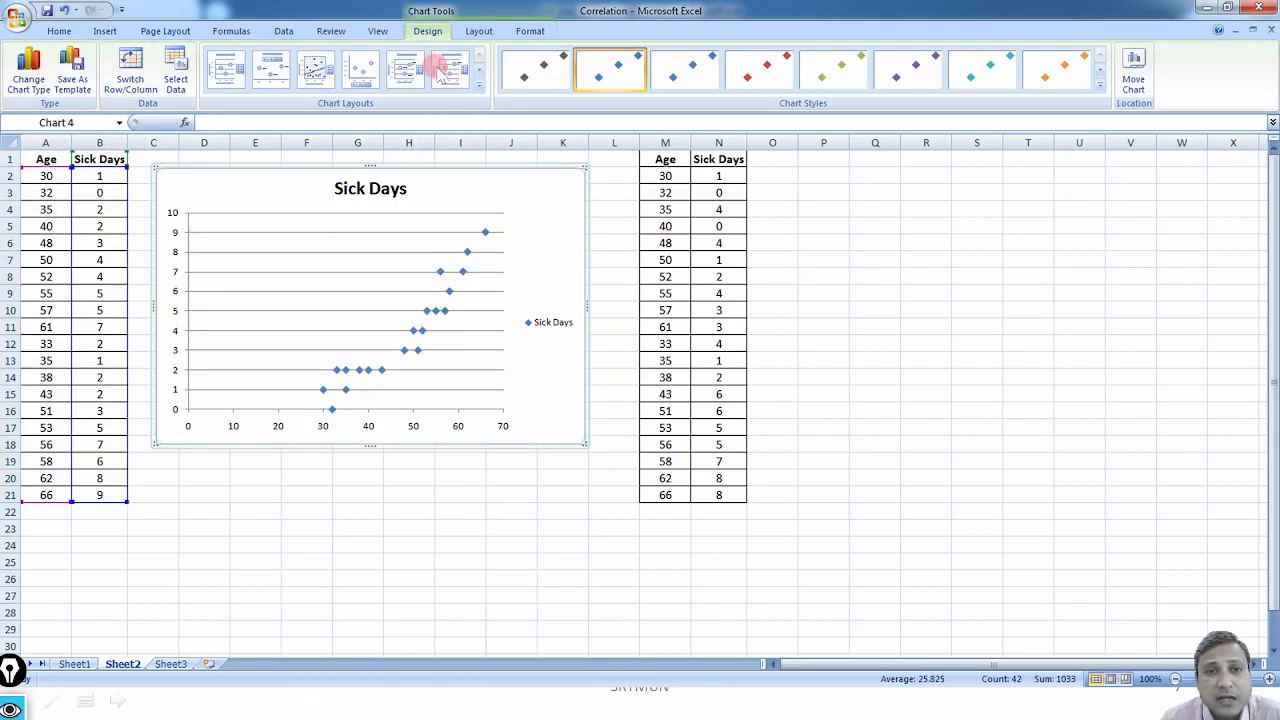
click(749, 205)
click(668, 231)
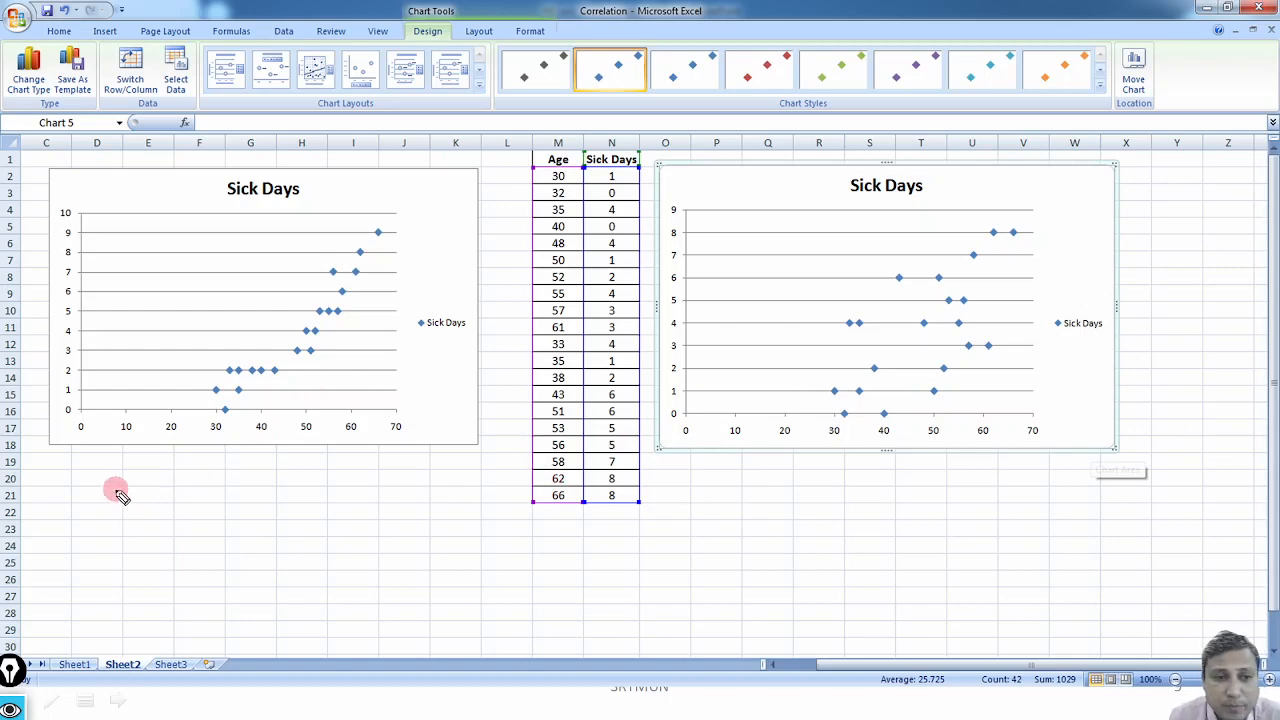
- Mark the first chart with a circled 1 and handwrite "वय" and "आजारी दिवस" along its horizontal and vertical axes
mouse_move(100, 537)
mouse_down()
mouse_move(100, 491)
mouse_move(128, 500)
mouse_up()
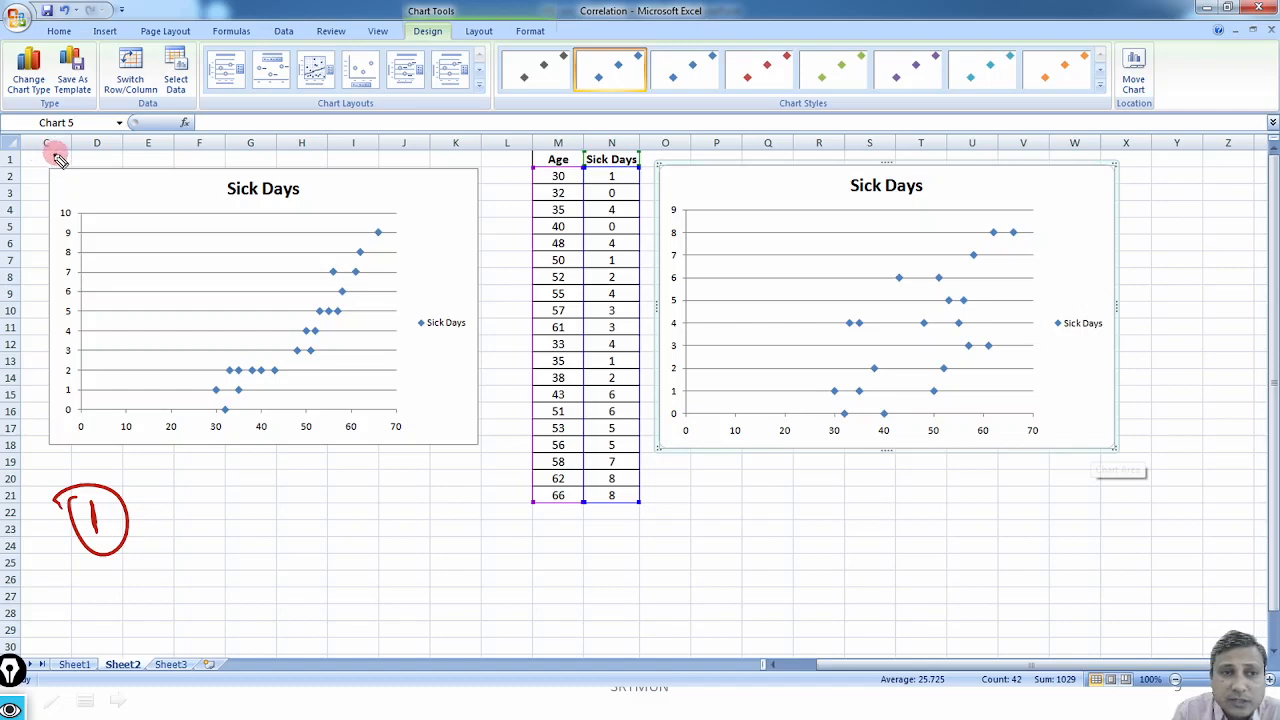
drag(18, 164, 64, 158)
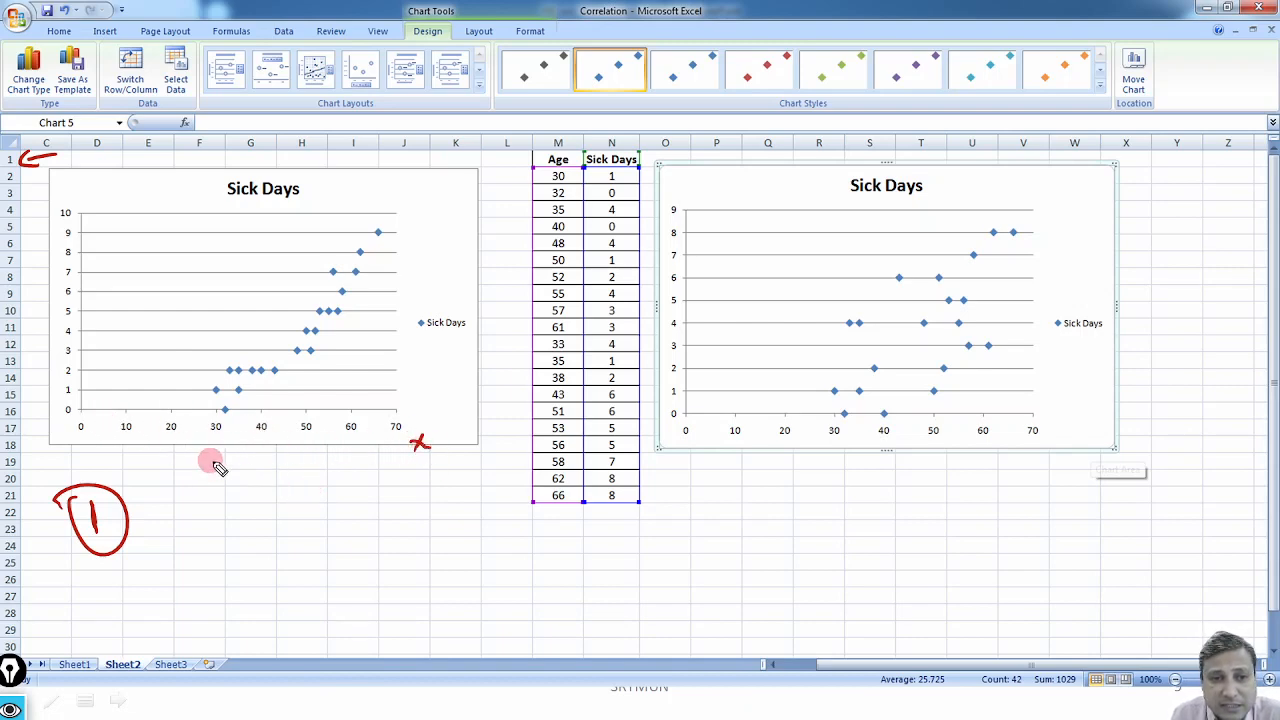
mouse_move(212, 468)
mouse_down()
mouse_move(234, 466)
mouse_move(211, 447)
mouse_up()
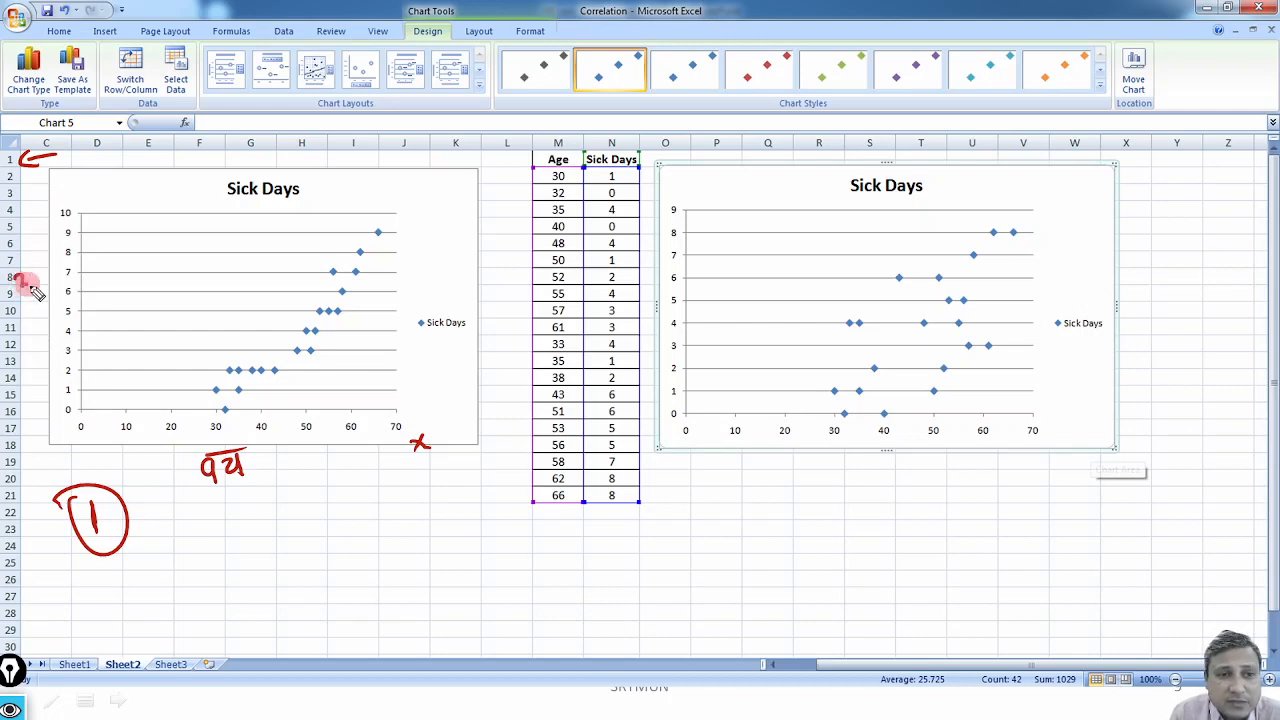
drag(35, 283, 55, 232)
mouse_move(32, 318)
mouse_down()
mouse_move(22, 315)
mouse_move(48, 295)
mouse_up()
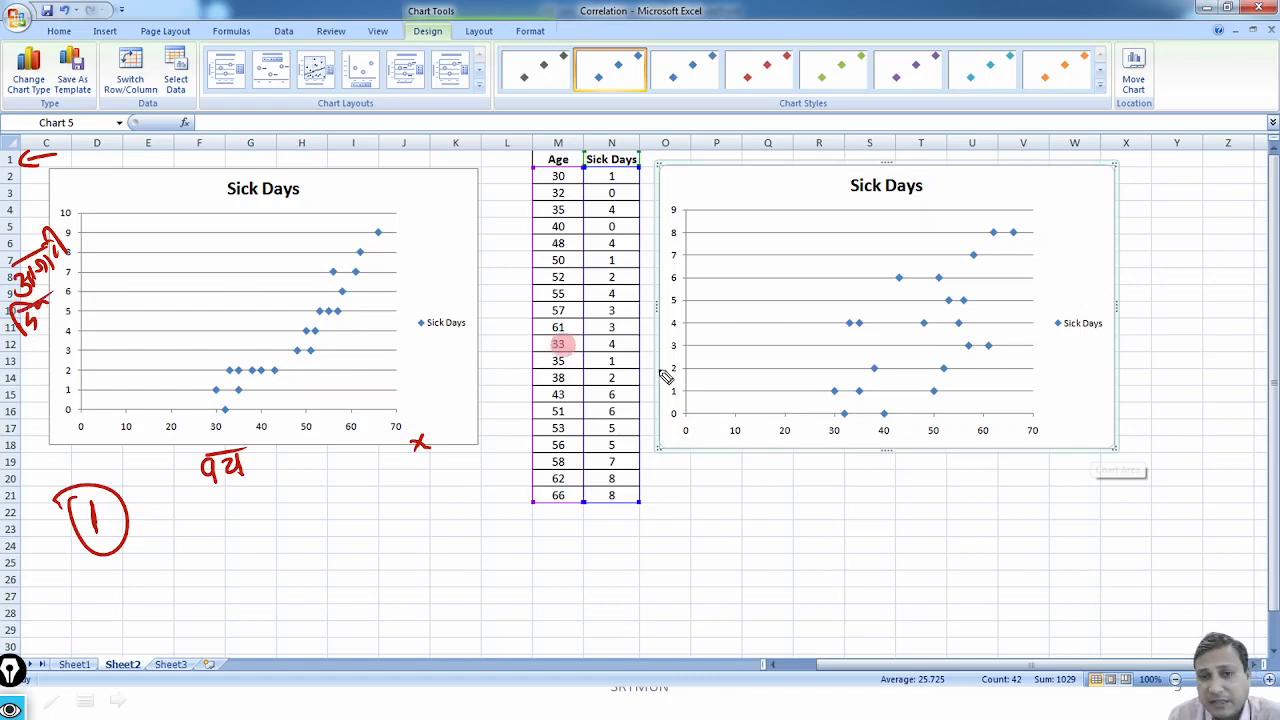
- Handwrite "वय" below the second chart's horizontal axis and mark that chart with a circled 2
mouse_move(886, 468)
mouse_down()
mouse_move(923, 480)
mouse_move(935, 452)
mouse_up()
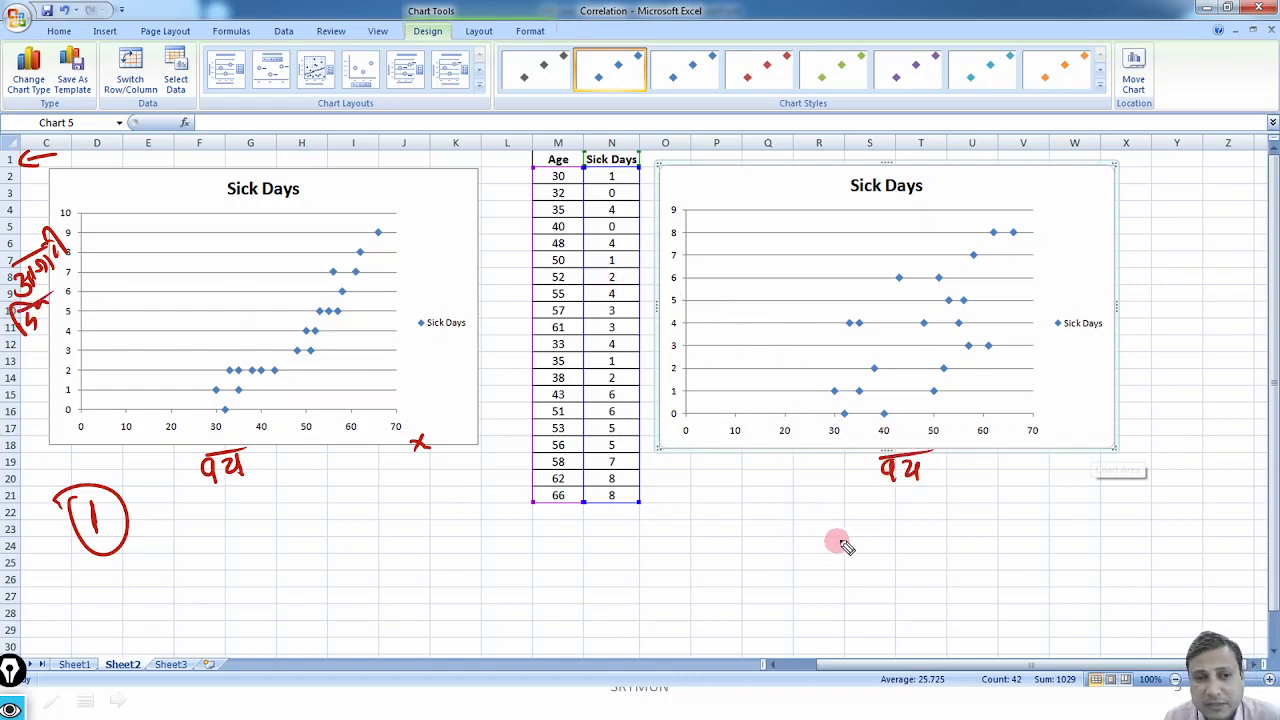
drag(822, 527, 852, 556)
mouse_move(835, 500)
mouse_down()
mouse_move(882, 540)
mouse_move(840, 498)
mouse_up()
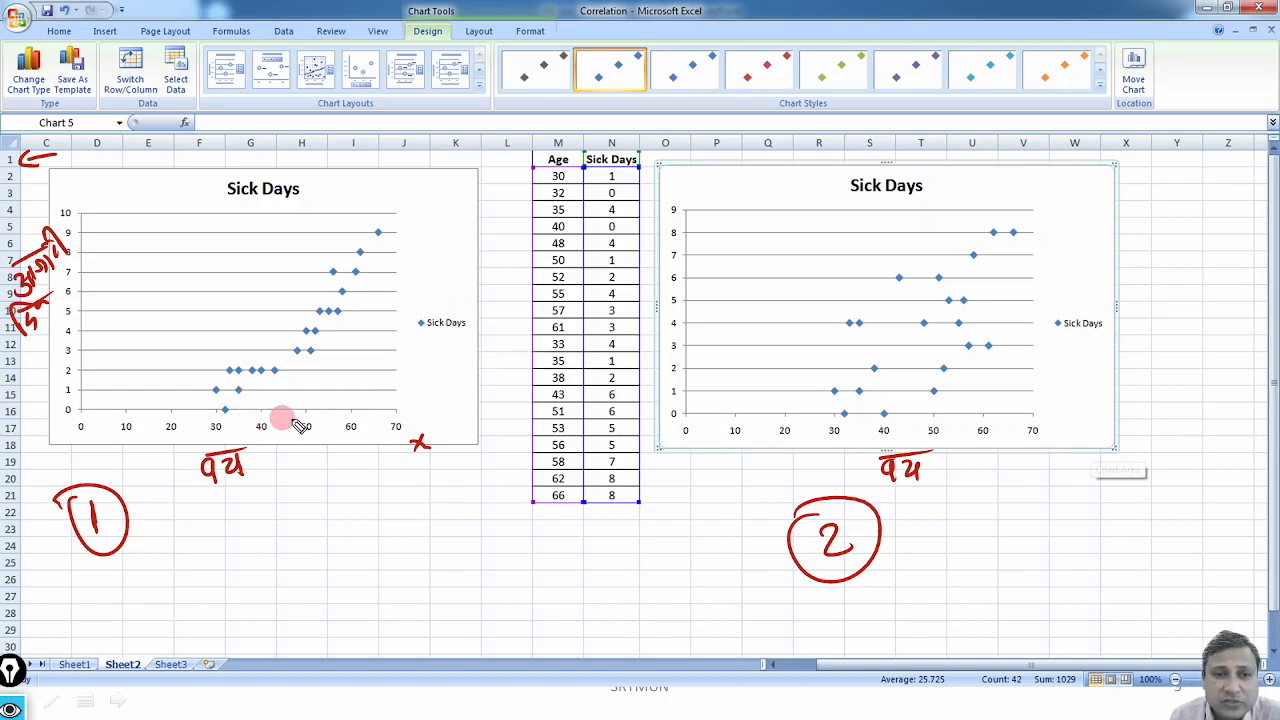
- Draw increasing-direction arrows along both axes of the first chart and a rising trend line through its points, noted as positive
drag(292, 418, 367, 413)
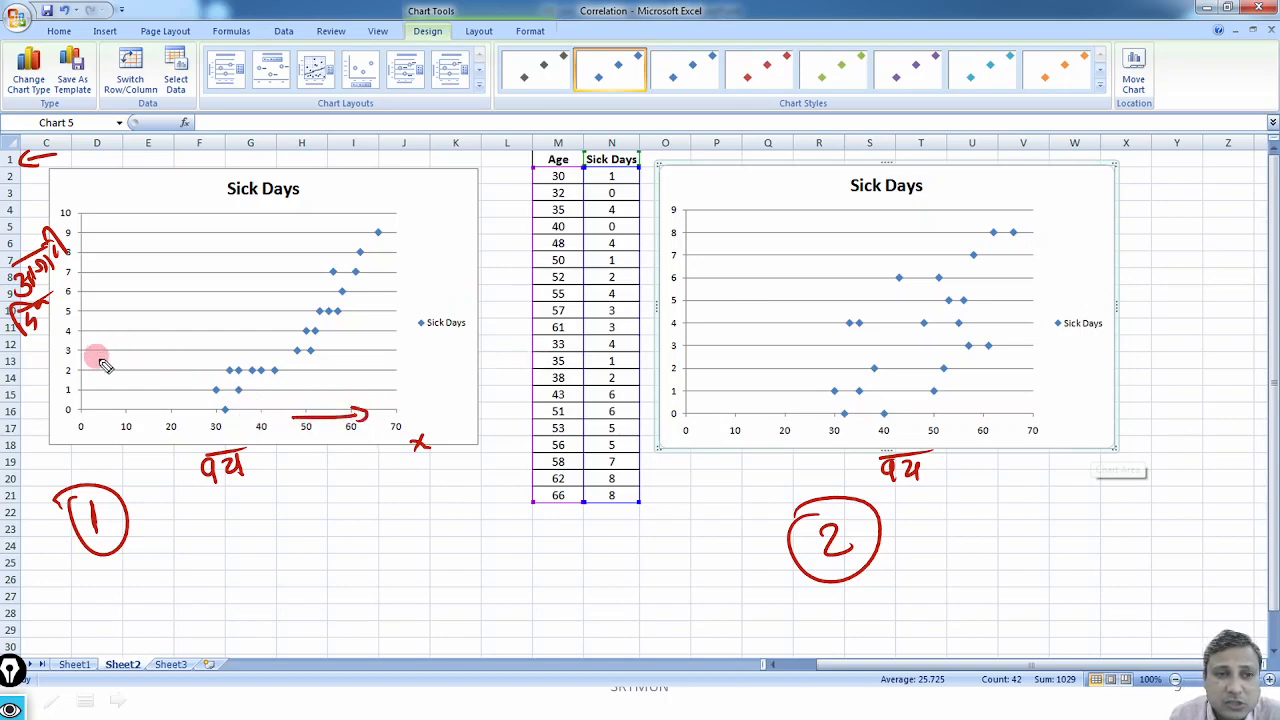
drag(101, 358, 97, 270)
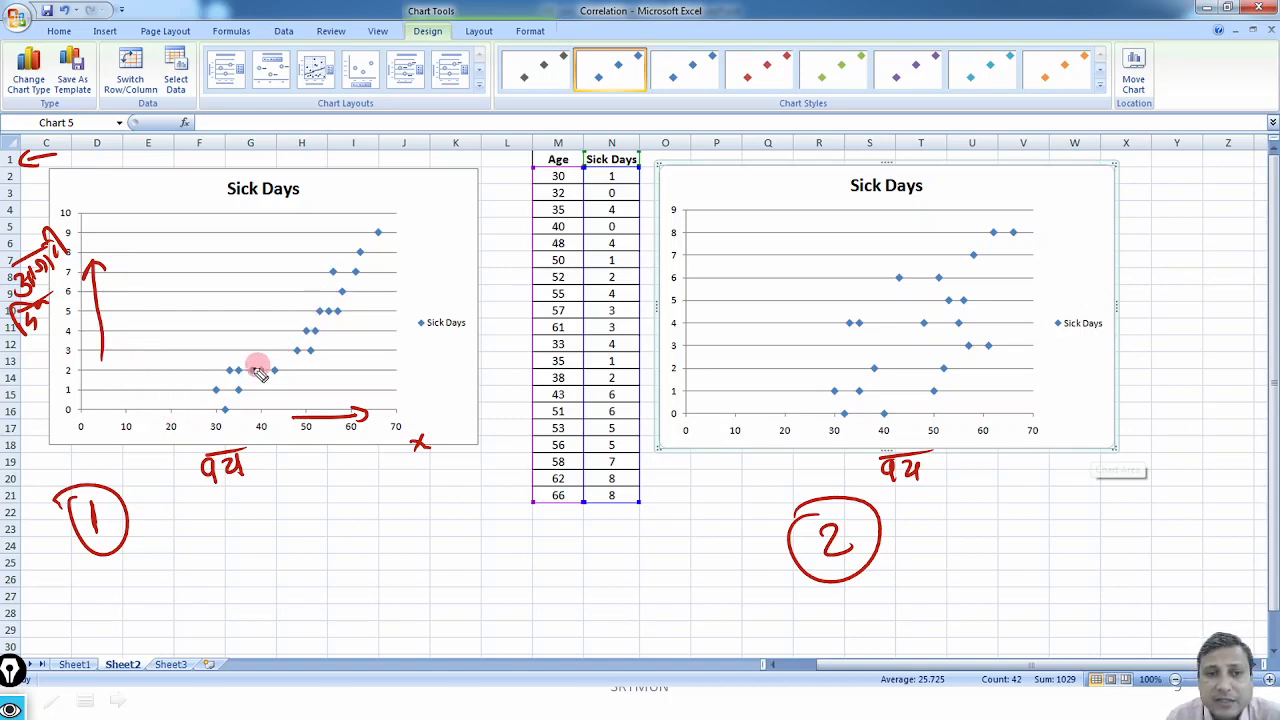
mouse_move(222, 388)
mouse_down()
mouse_move(298, 334)
mouse_move(402, 204)
mouse_move(418, 248)
mouse_move(474, 212)
mouse_up()
- Draw a rising trend line noted as positive and axis arrows on the second chart, and erase all the ink
mouse_move(830, 410)
mouse_down()
mouse_move(1050, 207)
mouse_move(1074, 196)
mouse_move(1112, 206)
mouse_up()
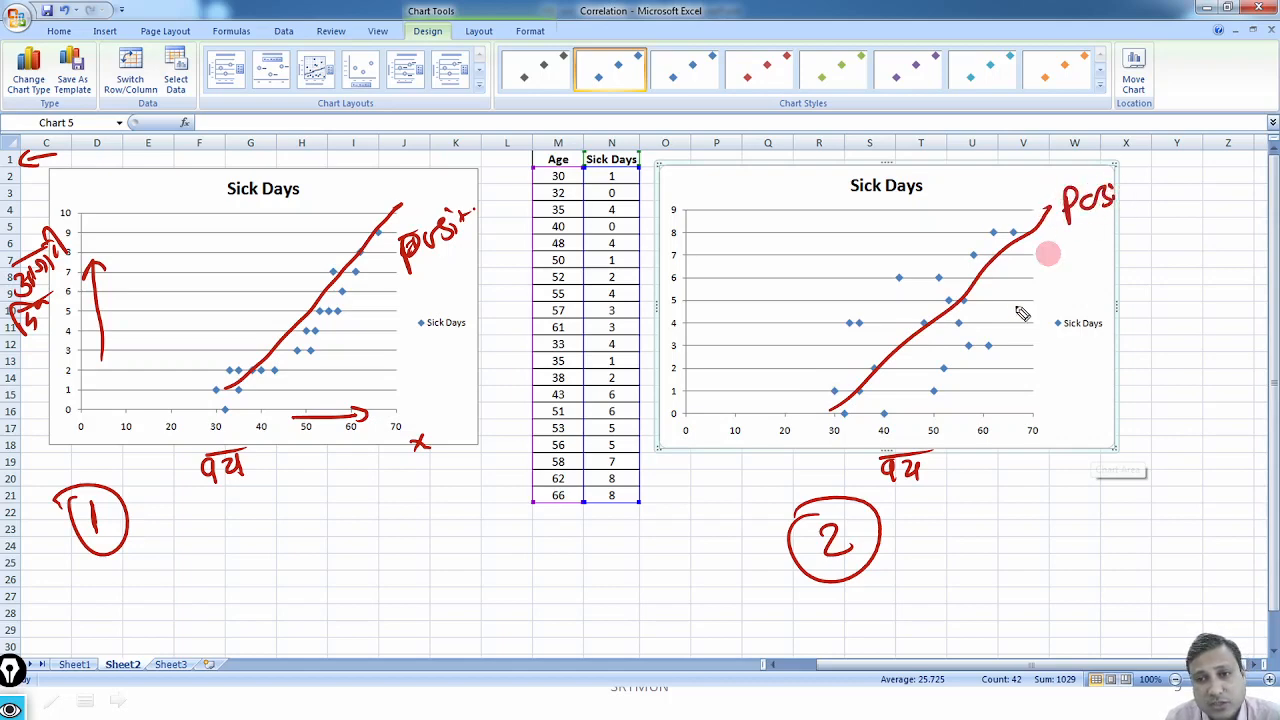
drag(848, 455, 932, 440)
mouse_move(667, 380)
mouse_down()
mouse_move(664, 294)
mouse_move(650, 283)
mouse_move(690, 276)
mouse_up()
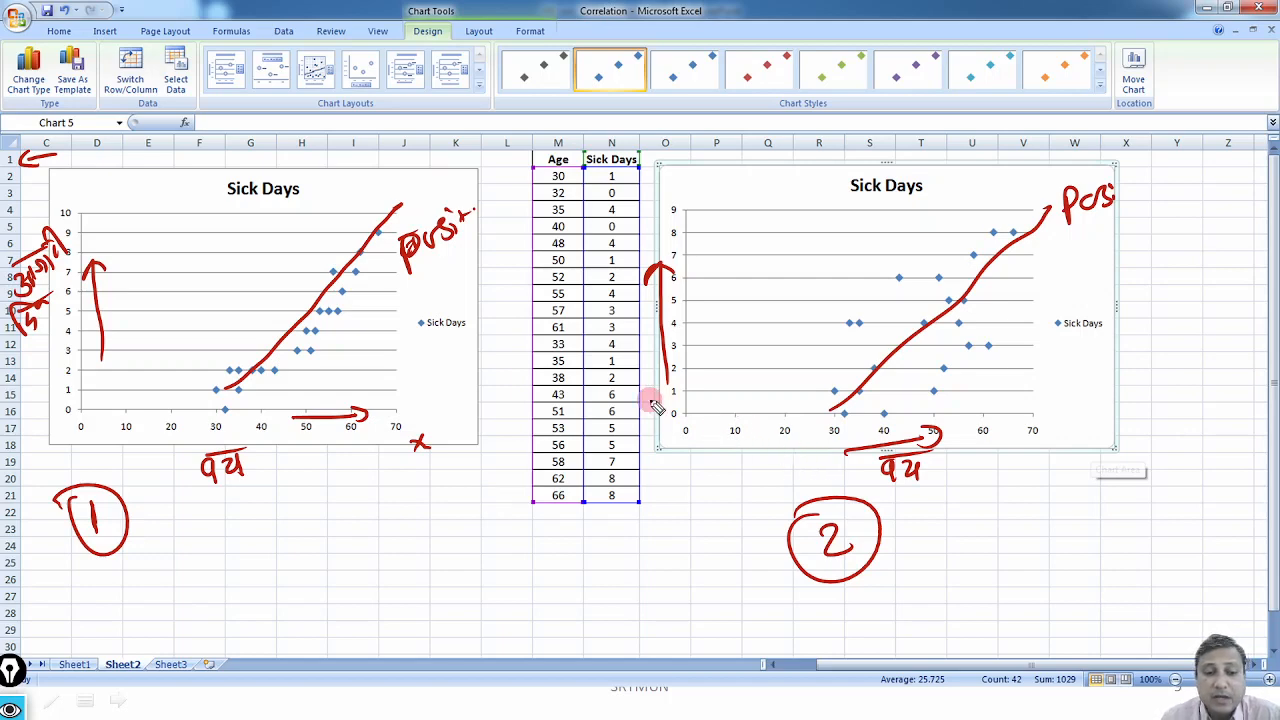
key(ctrl+shift+7)
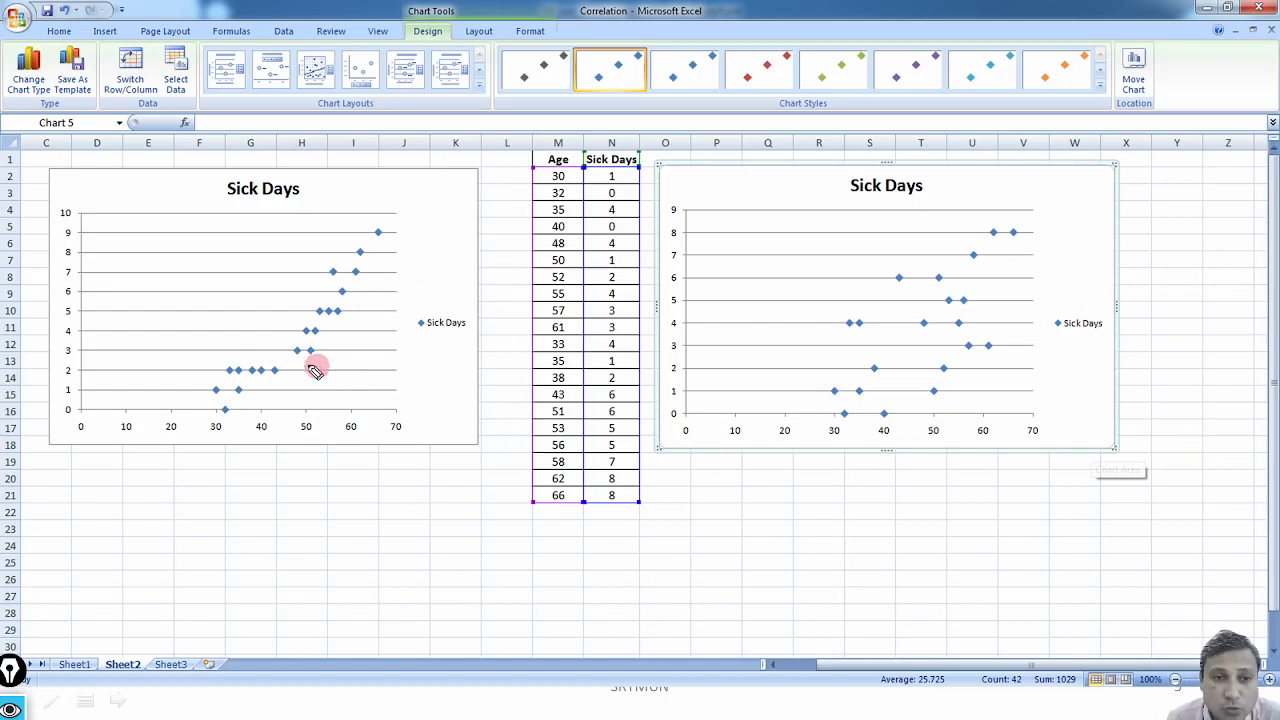
- Mark the first chart with a circled 1 and handwrite "High Degree posi" across it
drag(183, 521, 189, 540)
drag(200, 498, 163, 520)
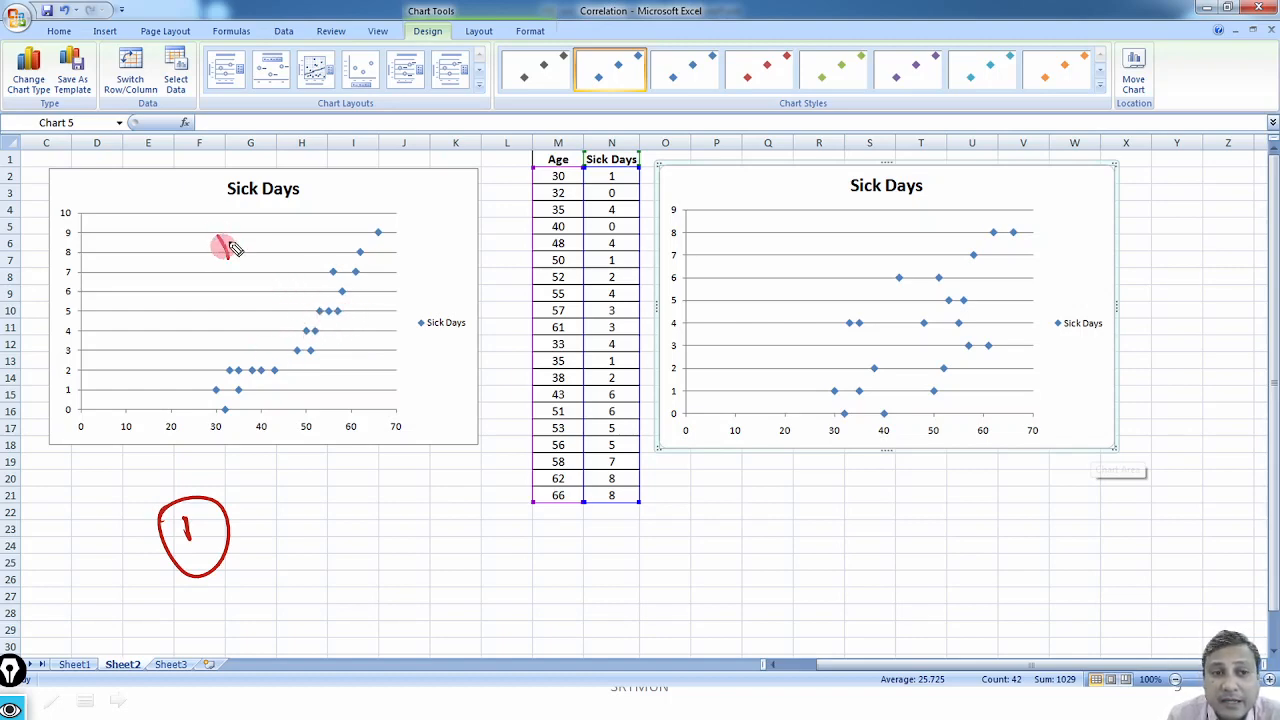
mouse_move(230, 250)
mouse_down()
mouse_move(297, 229)
mouse_move(286, 230)
mouse_move(303, 206)
mouse_move(354, 189)
mouse_move(371, 200)
mouse_move(432, 160)
mouse_up()
drag(440, 212, 477, 205)
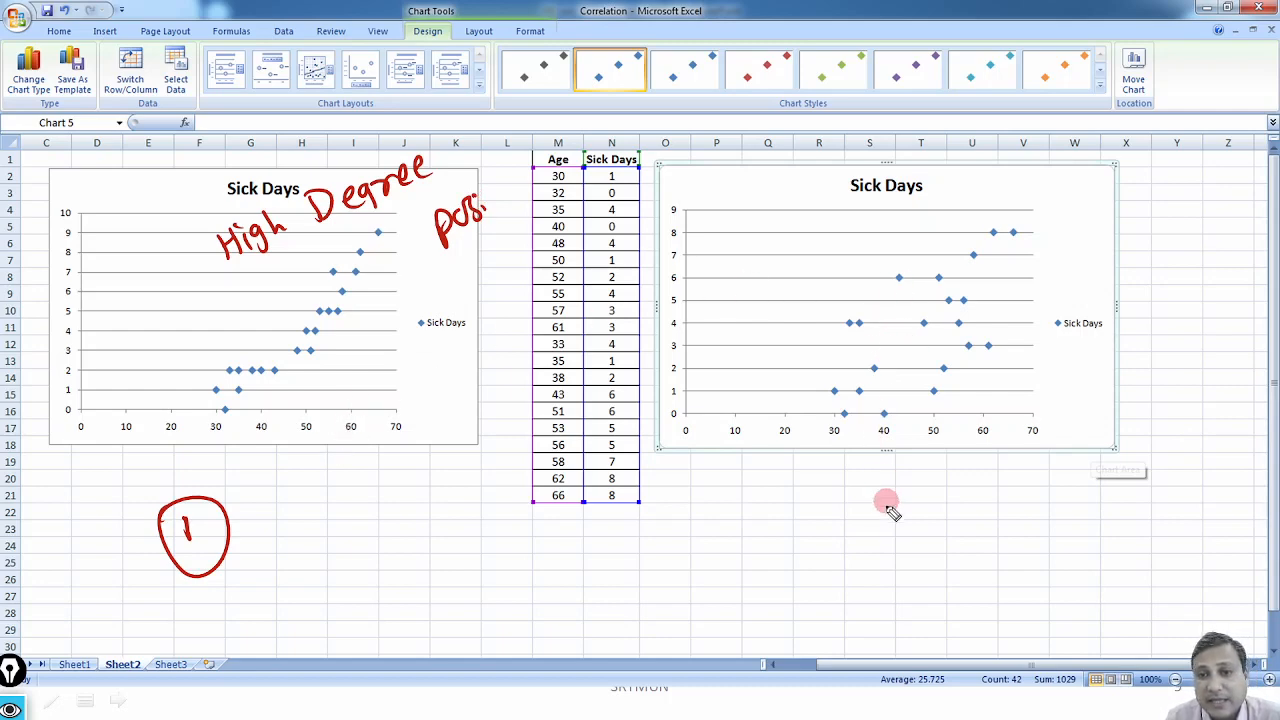
- Mark the second chart with a circled 2 and handwrite "Low Degree positive" across it
mouse_move(862, 518)
mouse_down()
mouse_move(895, 540)
mouse_move(880, 497)
mouse_up()
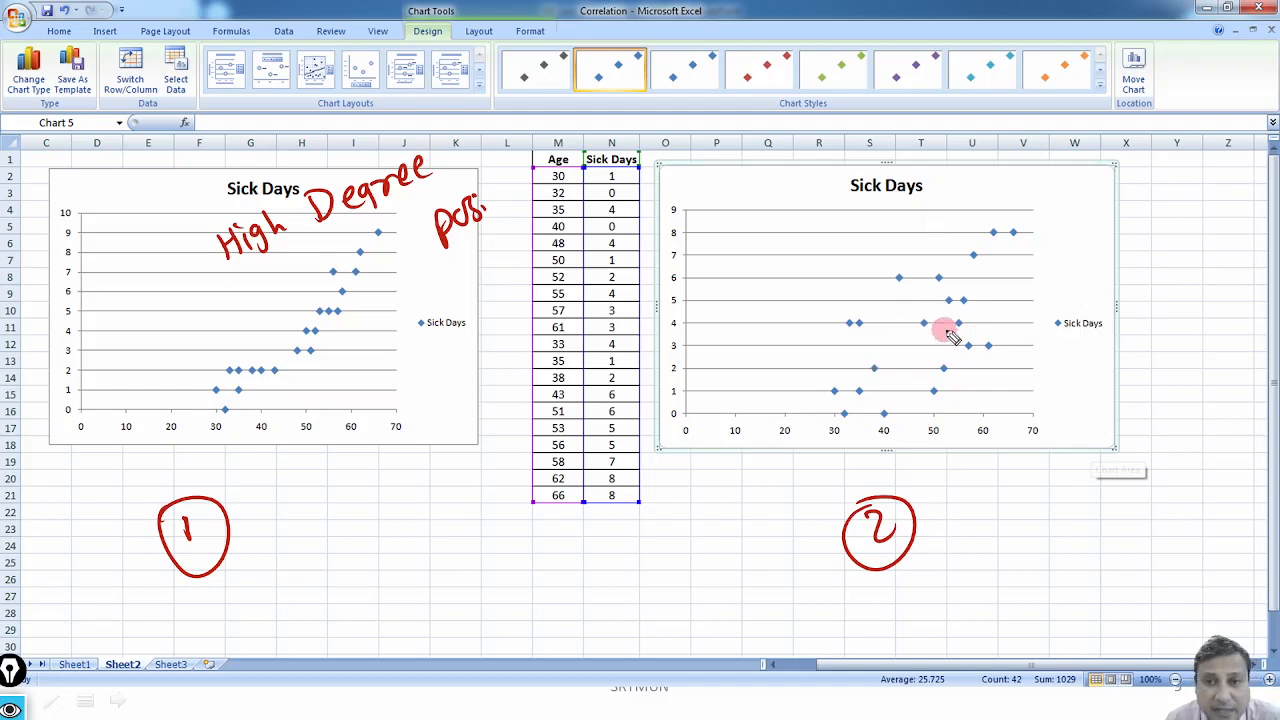
mouse_move(812, 226)
mouse_down()
mouse_move(838, 262)
mouse_move(882, 218)
mouse_move(1000, 200)
mouse_move(1020, 166)
mouse_move(1088, 176)
mouse_up()
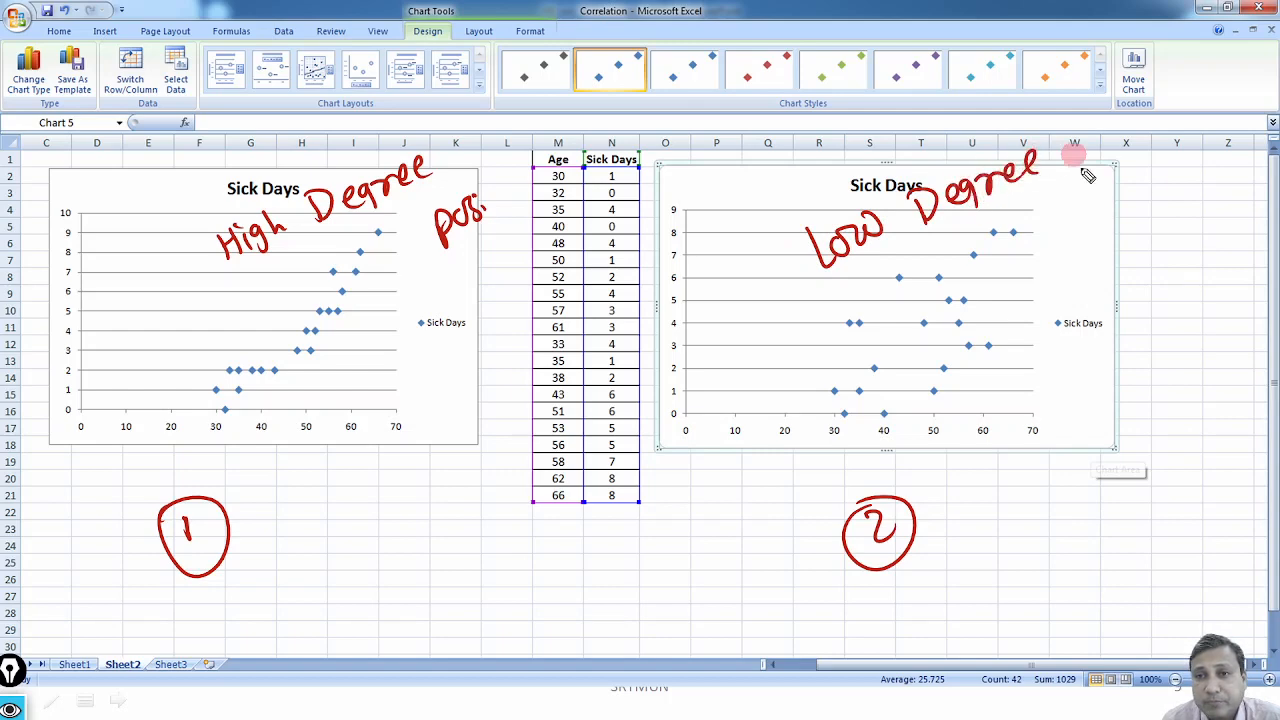
mouse_move(1054, 238)
mouse_down()
mouse_move(1060, 206)
mouse_move(1094, 191)
mouse_move(1144, 206)
mouse_move(1177, 177)
mouse_move(1192, 183)
mouse_up()
- Draw rising trend arrows through the points of both scatter charts, and clear the ink
drag(830, 408, 972, 254)
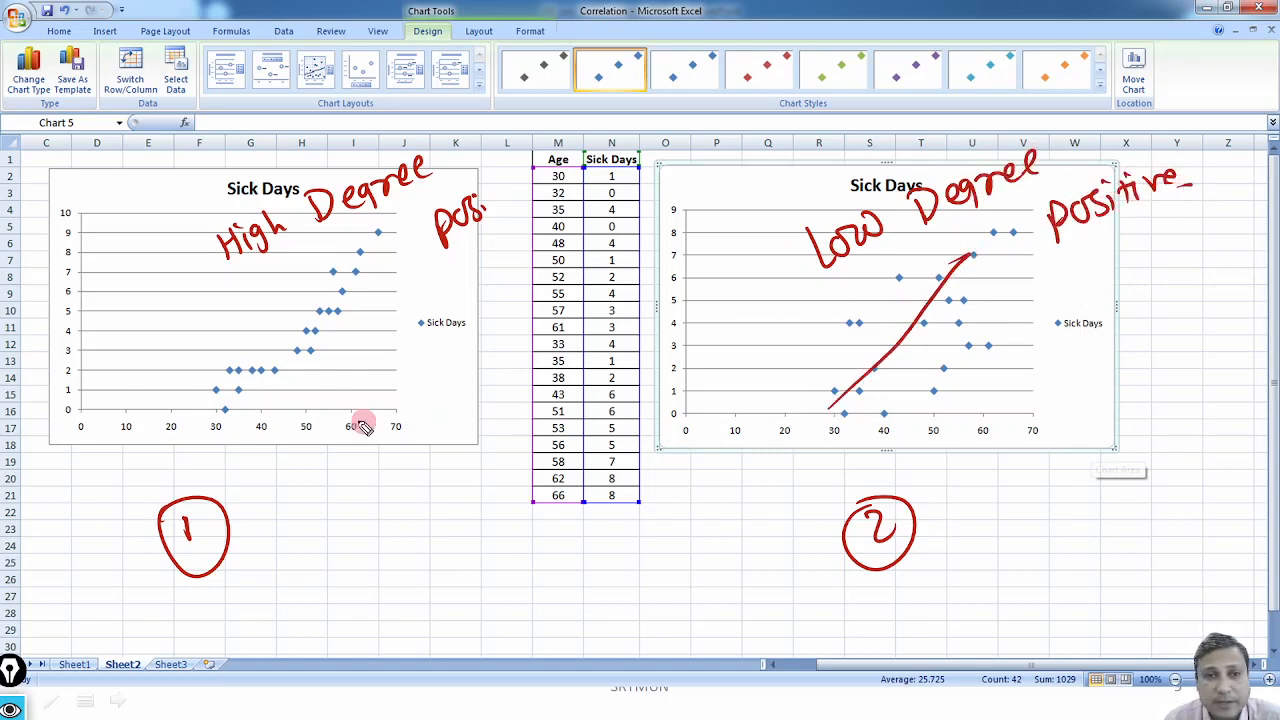
drag(236, 391, 370, 255)
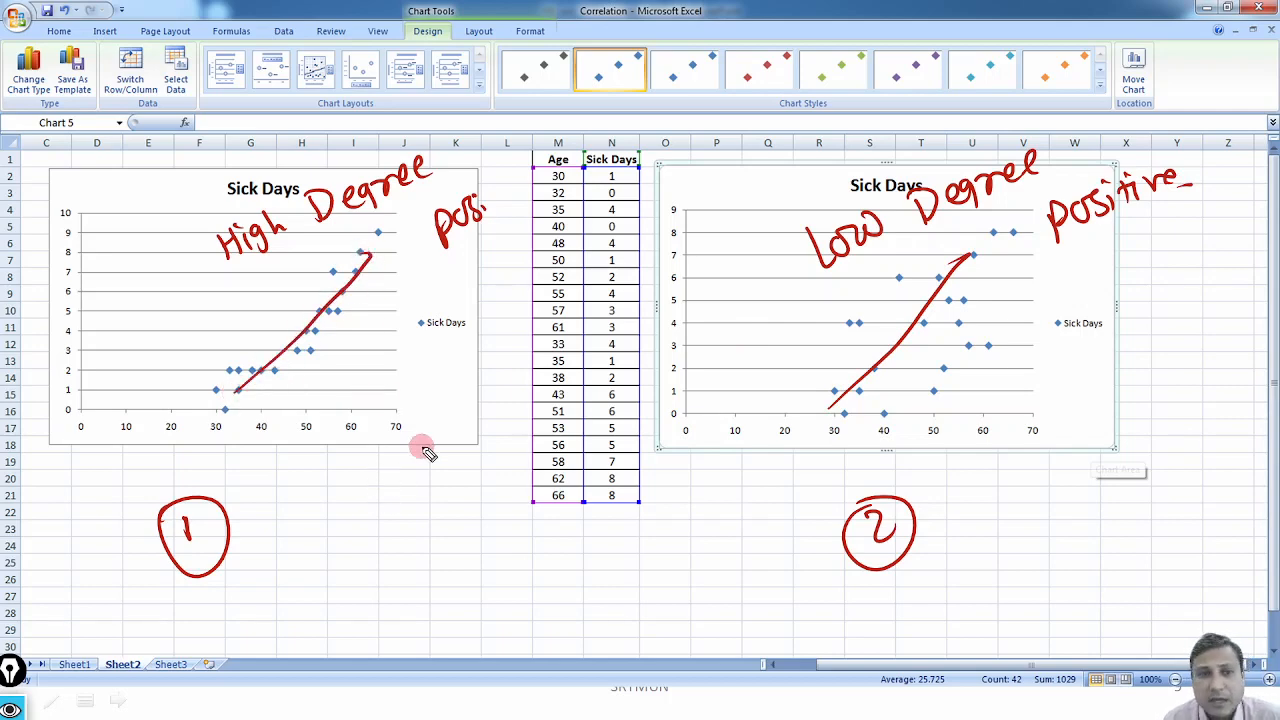
key(e)
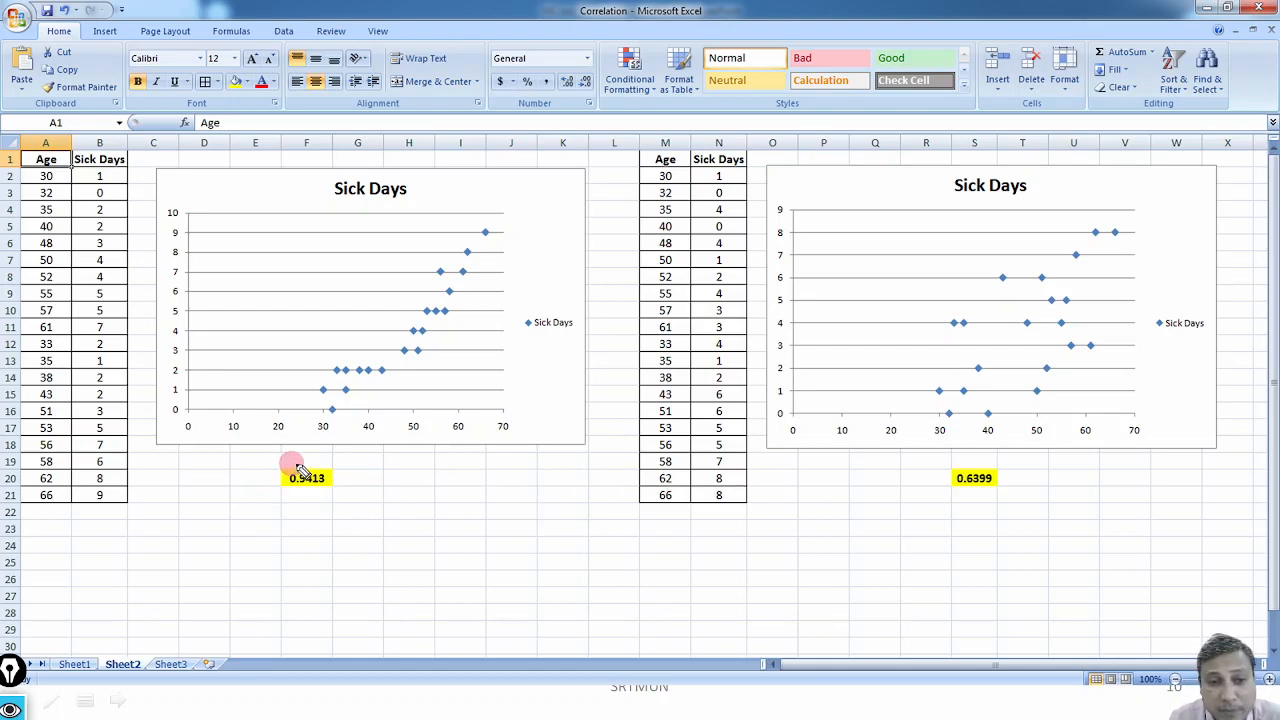
- Circle the highlighted correlation values below both charts and write a circled "+1" beside the first one
mouse_move(291, 460)
mouse_down()
mouse_move(290, 506)
mouse_move(293, 455)
mouse_up()
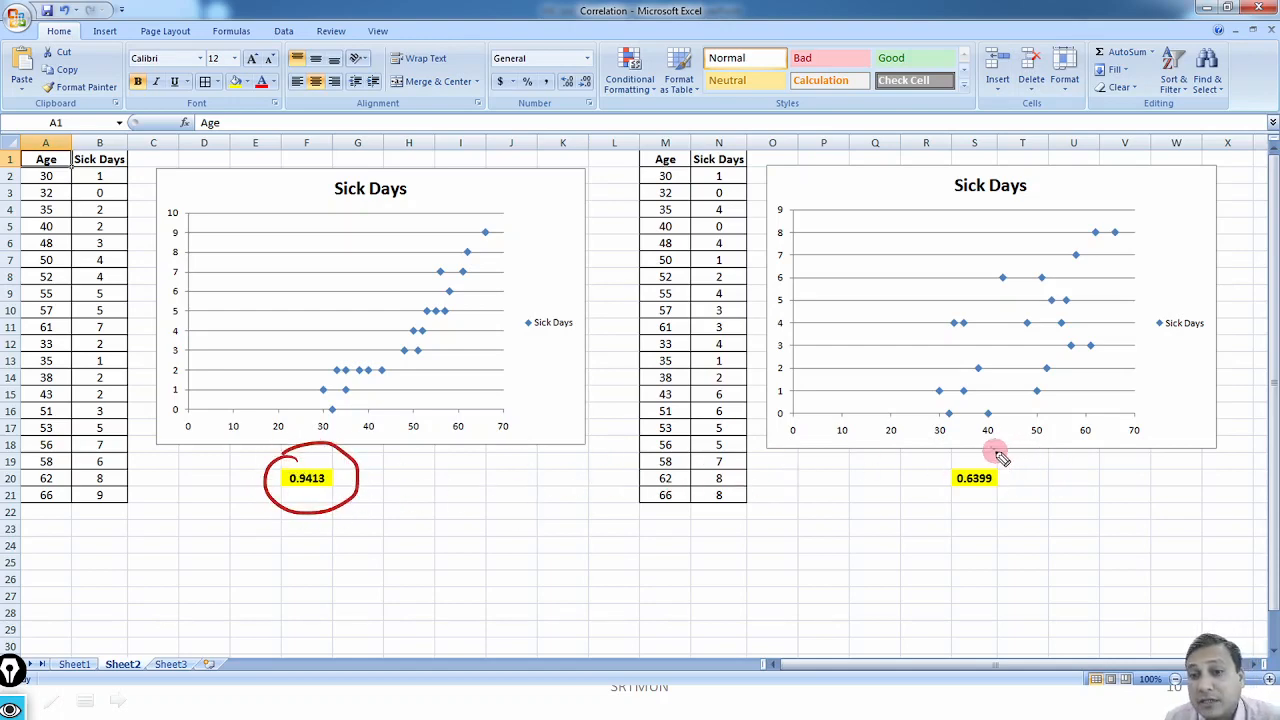
mouse_move(997, 449)
mouse_down()
mouse_move(1015, 452)
mouse_move(967, 470)
mouse_up()
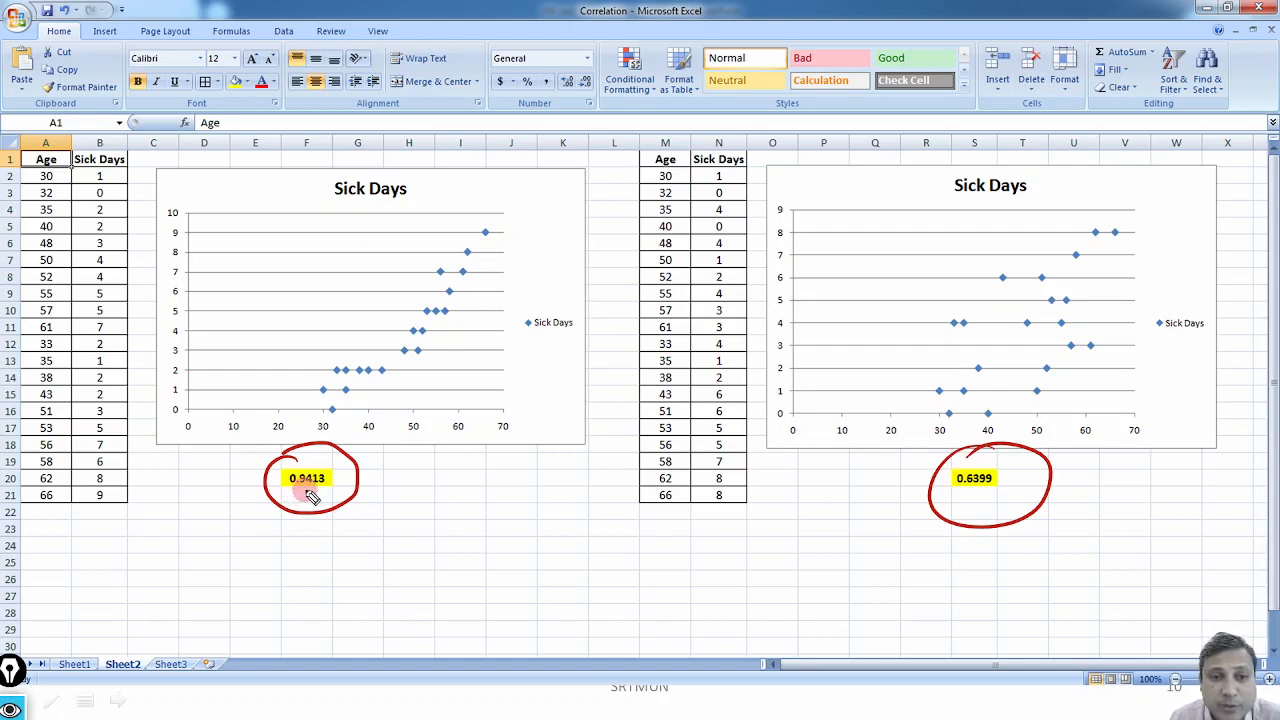
mouse_move(180, 483)
mouse_down()
mouse_move(205, 481)
mouse_move(190, 495)
mouse_move(232, 487)
mouse_up()
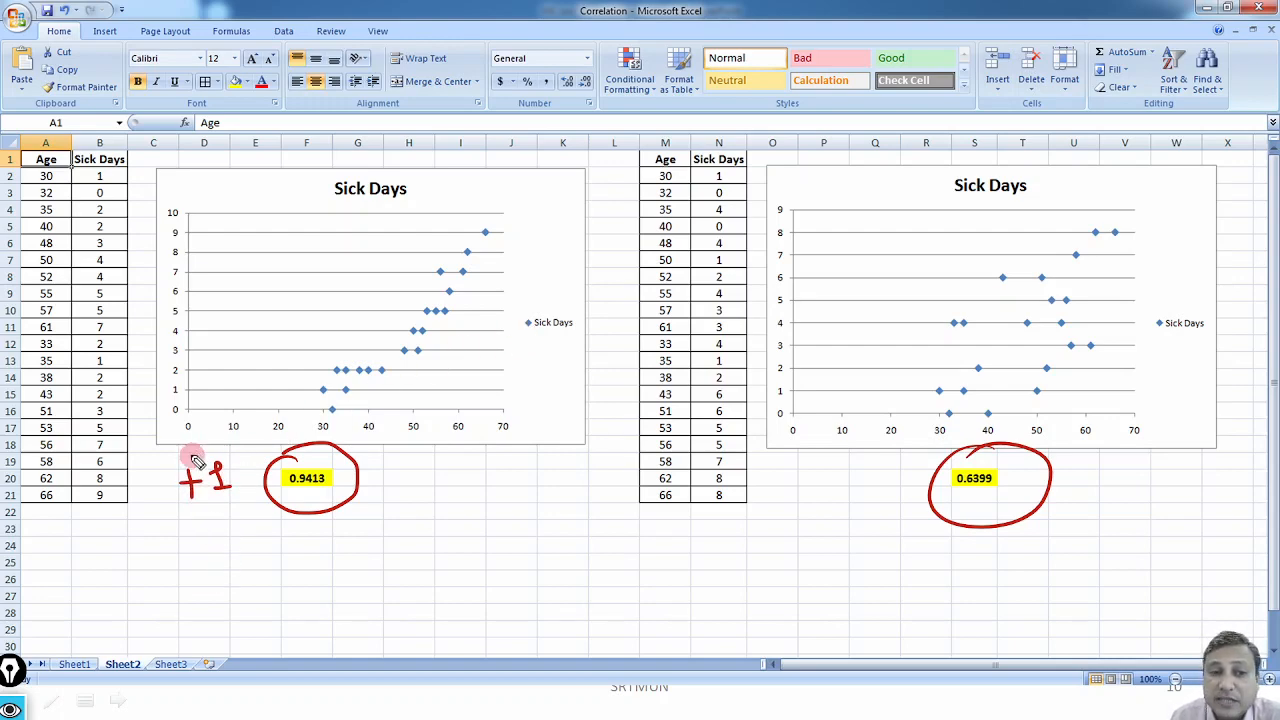
mouse_move(196, 460)
mouse_down()
mouse_move(178, 524)
mouse_move(188, 448)
mouse_up()
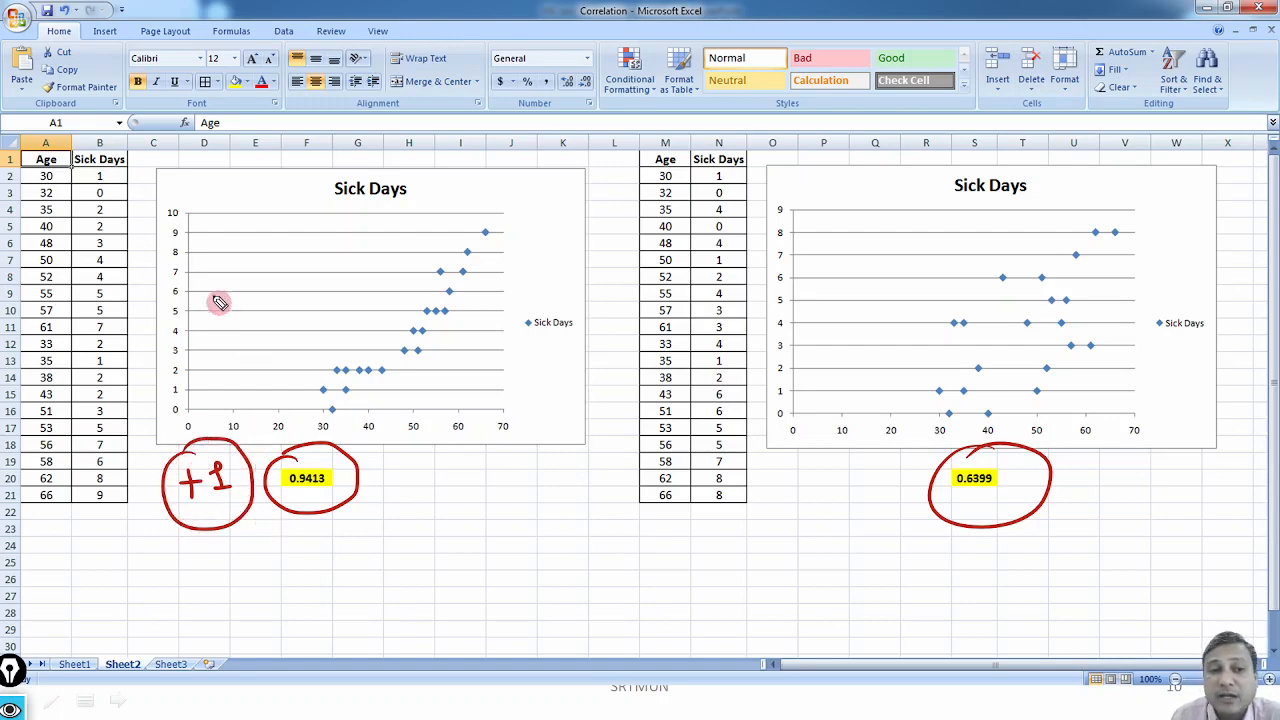
- Handwrite "High De" on the first chart, underline its correlation value and draw an arrow up to the note
mouse_move(193, 262)
mouse_down()
mouse_move(200, 277)
mouse_move(246, 274)
mouse_move(300, 237)
mouse_move(343, 229)
mouse_up()
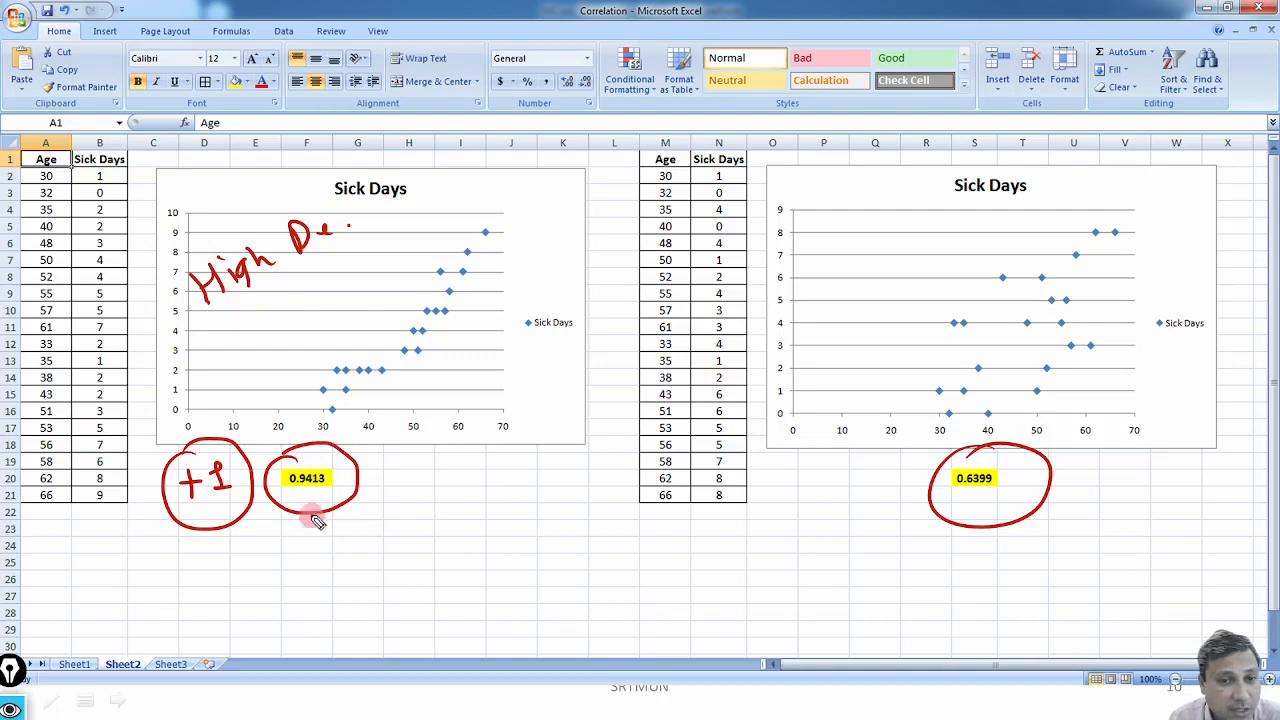
drag(288, 511, 330, 506)
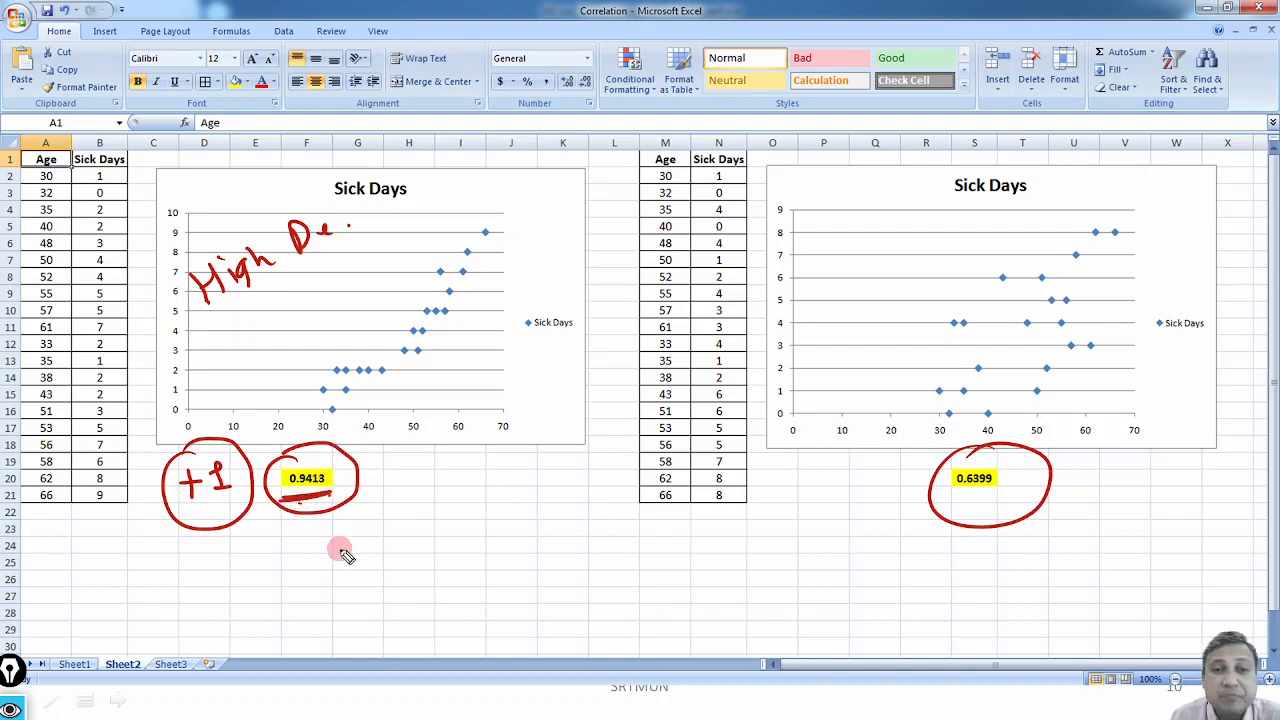
mouse_move(278, 410)
mouse_down()
mouse_move(251, 294)
mouse_move(280, 315)
mouse_up()
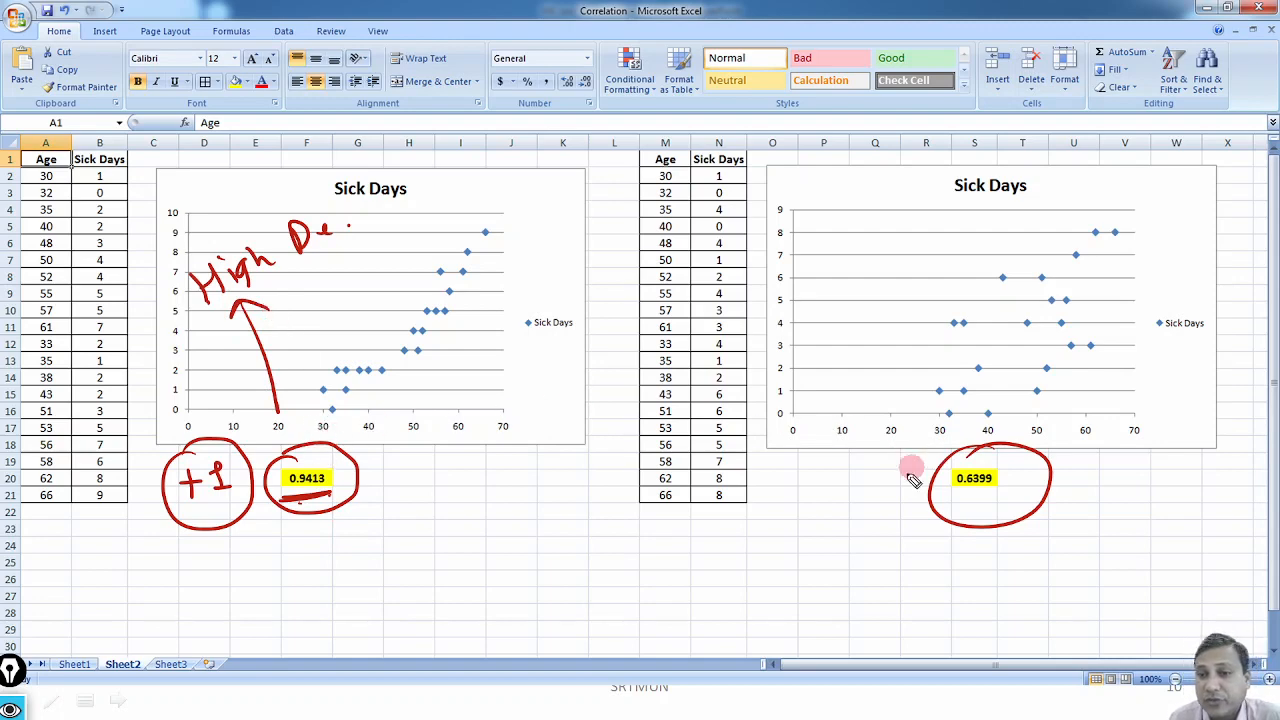
- Put a tick beside the second chart's correlation value and draw an arrow from it to a handwritten "+0"
drag(903, 478, 955, 452)
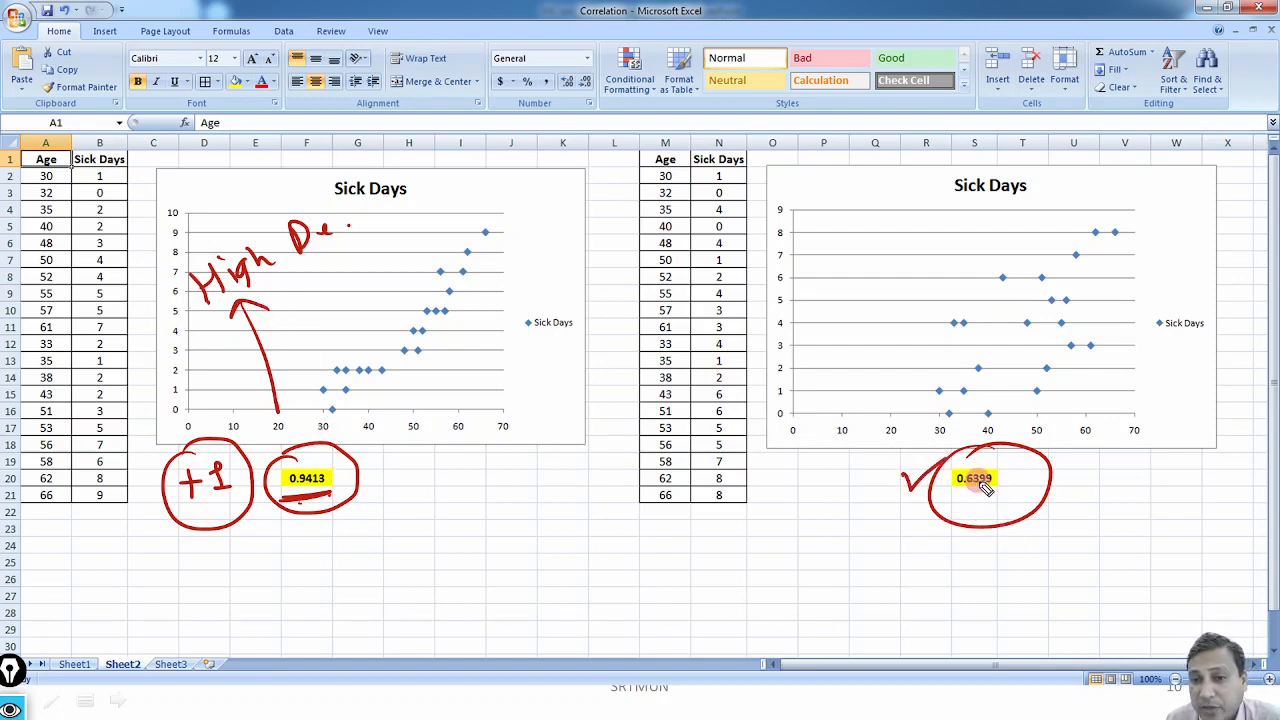
drag(1035, 478, 1152, 477)
mouse_move(1138, 462)
mouse_down()
mouse_move(1138, 492)
mouse_move(1167, 463)
mouse_up()
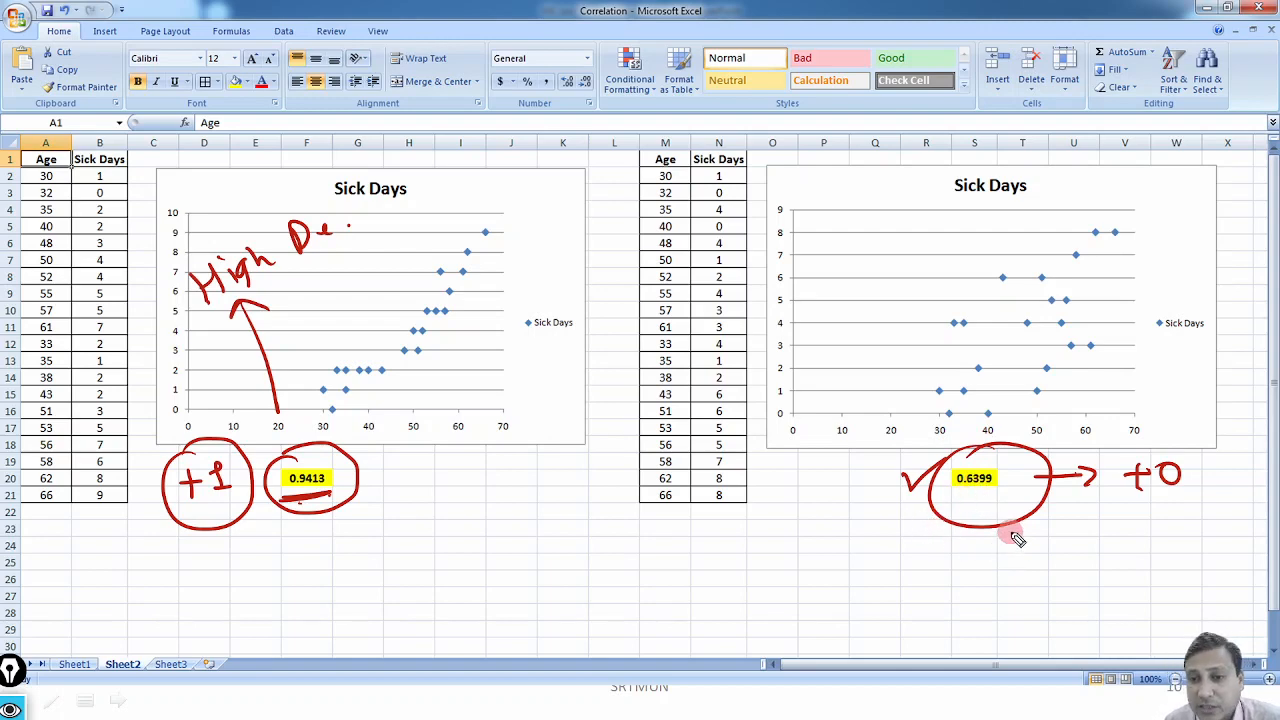
- Handwrite the example values "0.28" and "0.14" below the second chart's circled correlation value
drag(943, 566, 948, 580)
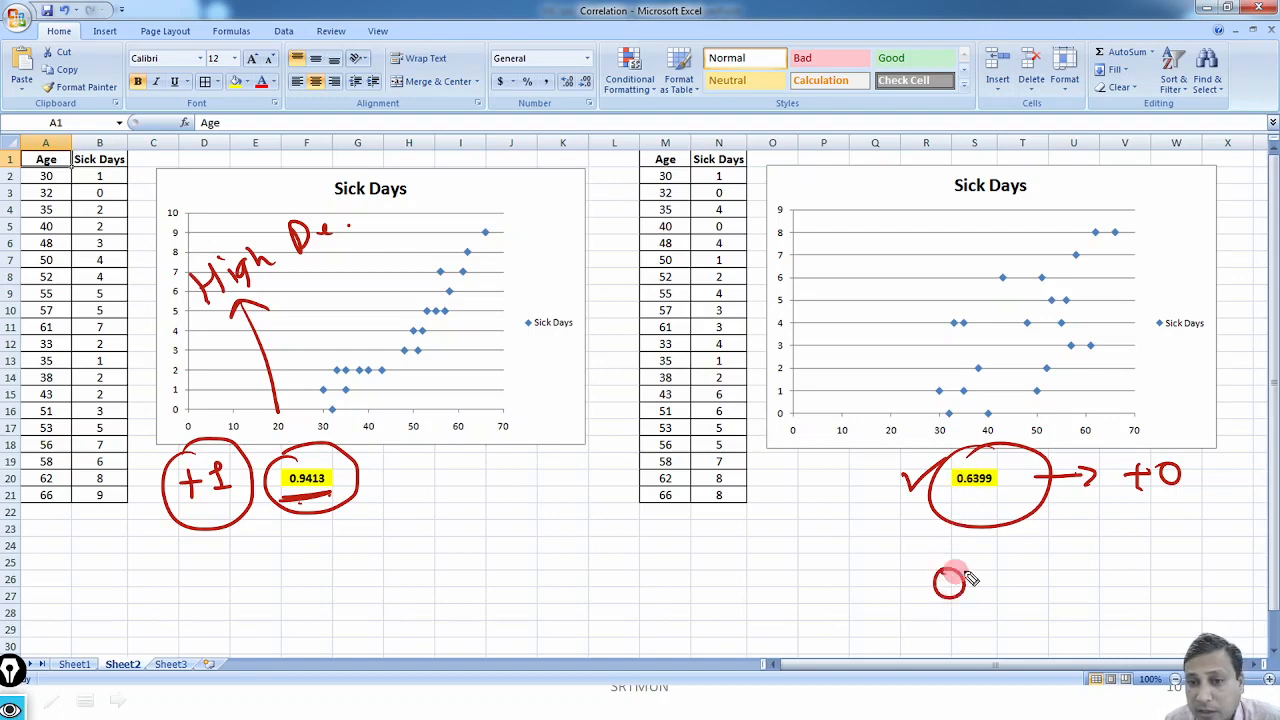
click(983, 576)
drag(1016, 558, 1046, 580)
click(1038, 610)
drag(1000, 616, 1064, 620)
drag(1084, 598, 1088, 618)
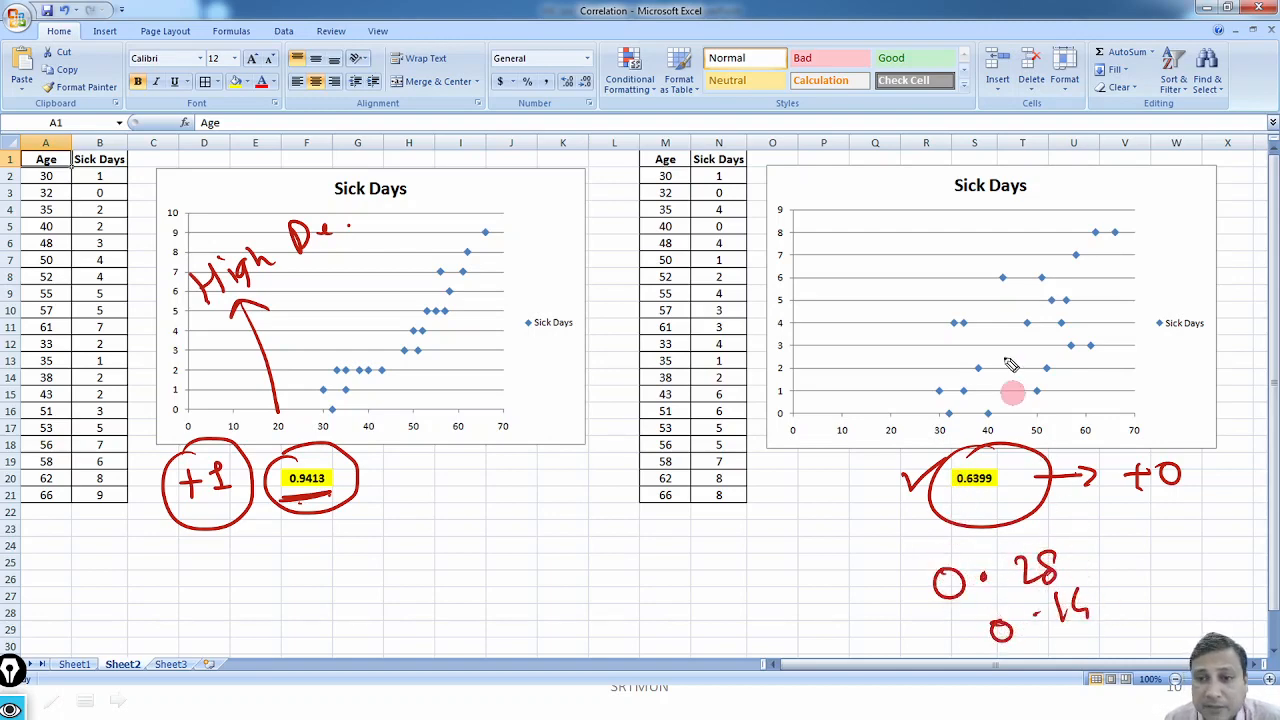
- Mark widely scattered dots around the points of the second Sick Days chart, and clear all ink
click(932, 257)
drag(905, 296, 913, 301)
click(1064, 378)
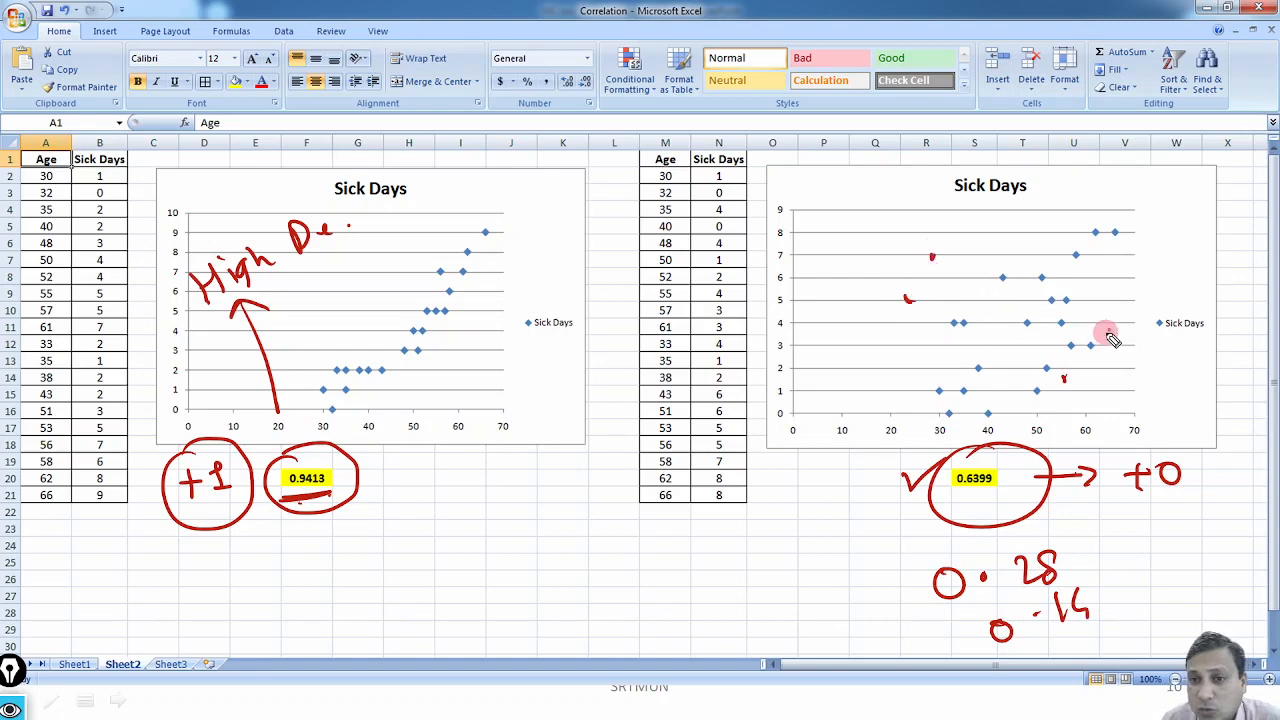
click(1110, 331)
click(1144, 273)
drag(1050, 202, 1037, 202)
click(1159, 198)
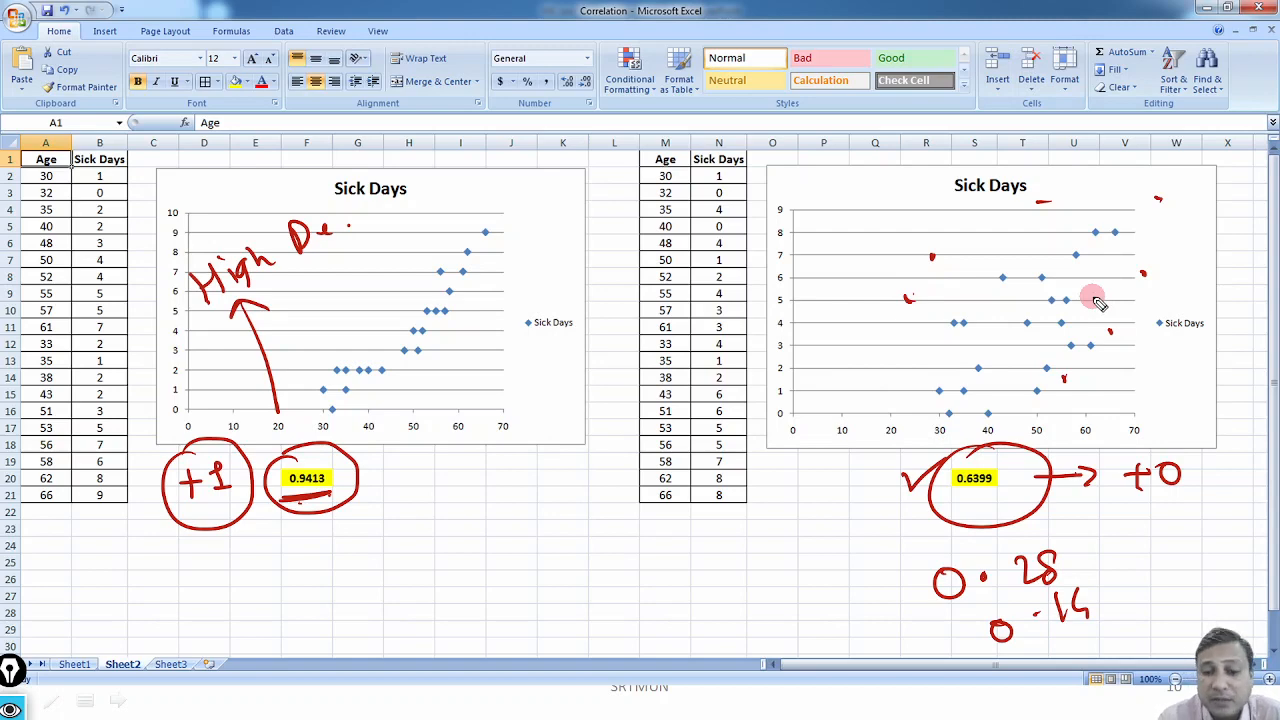
key(e)
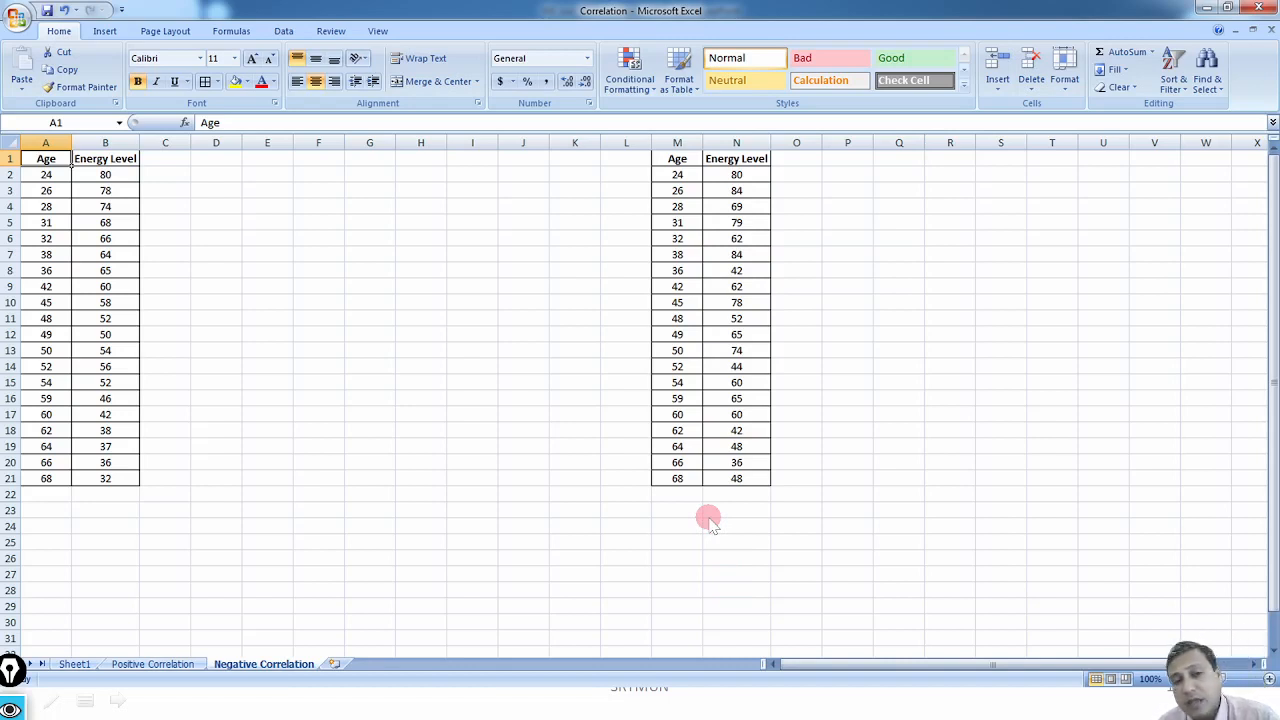
- Handwrite "Negative" between the two Age and Energy Level tables and draw a bracket under each table
mouse_move(482, 558)
mouse_down()
mouse_move(586, 514)
mouse_move(612, 527)
mouse_move(647, 488)
mouse_up()
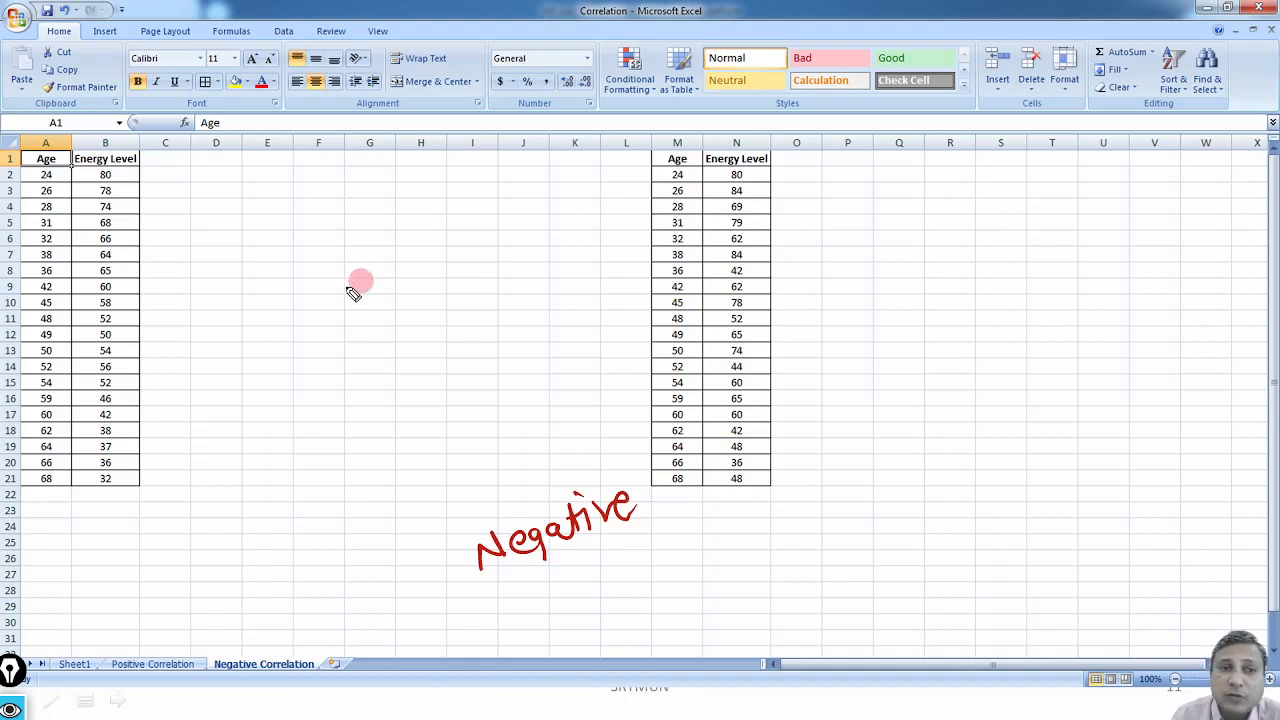
mouse_move(38, 492)
mouse_down()
mouse_move(40, 516)
mouse_move(93, 493)
mouse_up()
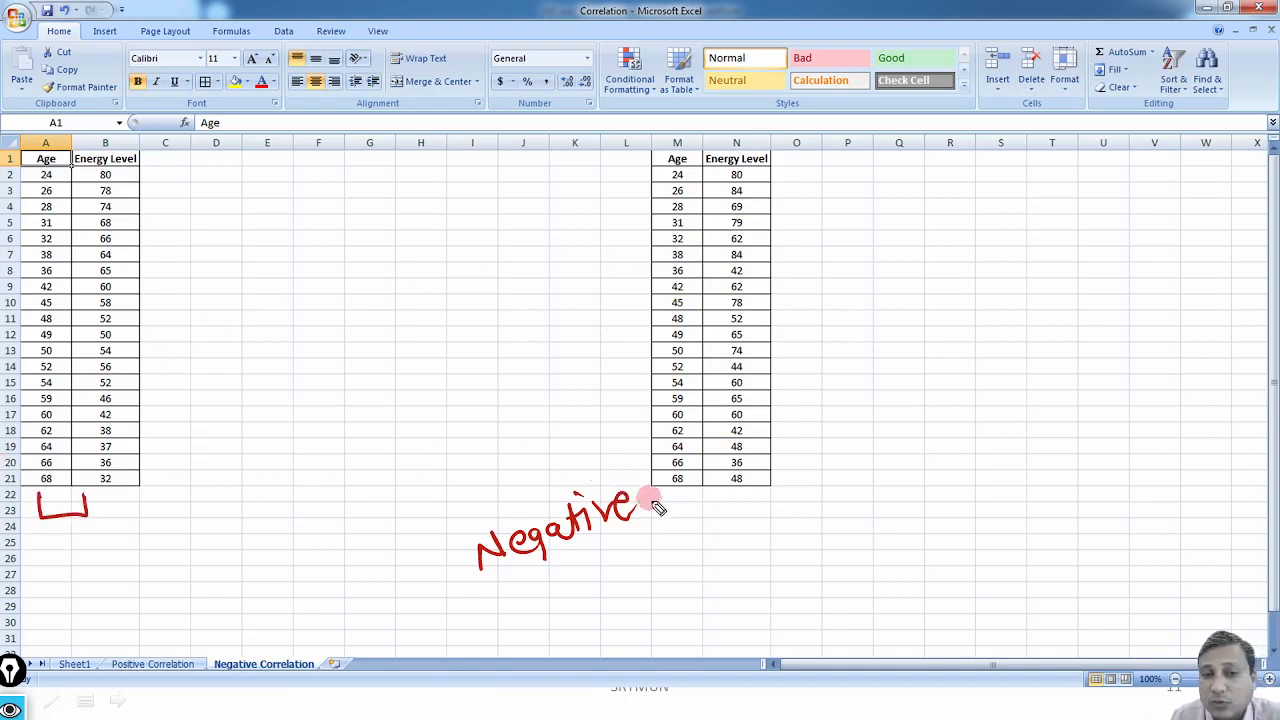
mouse_move(679, 500)
mouse_down()
mouse_move(683, 516)
mouse_move(746, 490)
mouse_up()
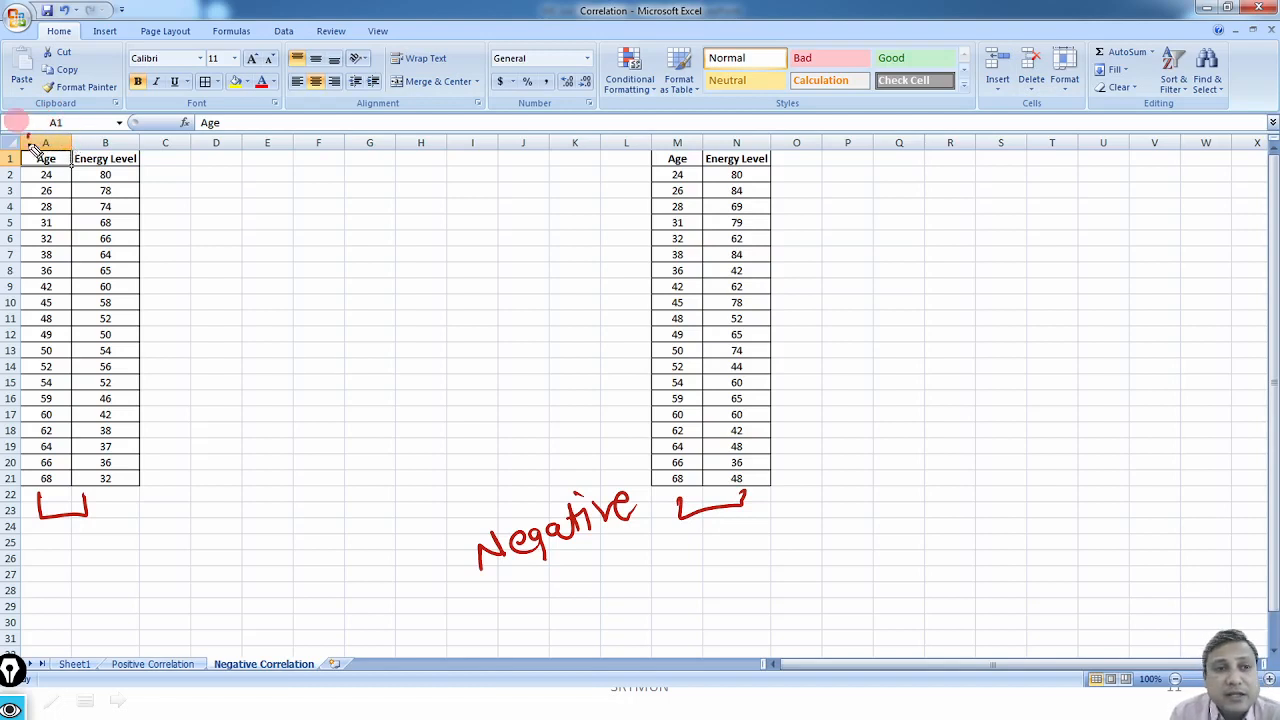
- Handwrite labels for age and energy above the first table's columns, and number the two brackets with circled "1" and "2"
drag(38, 133, 65, 118)
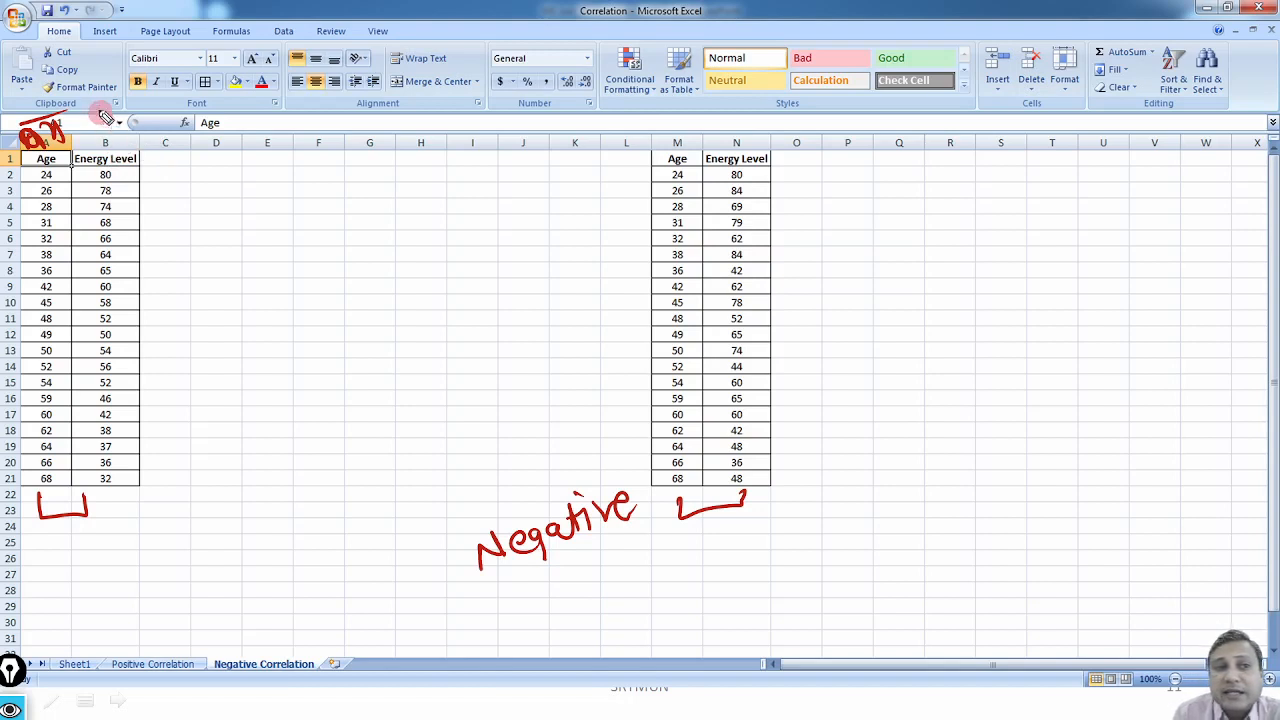
mouse_move(100, 130)
mouse_down()
mouse_move(105, 115)
mouse_move(135, 130)
mouse_move(175, 118)
mouse_up()
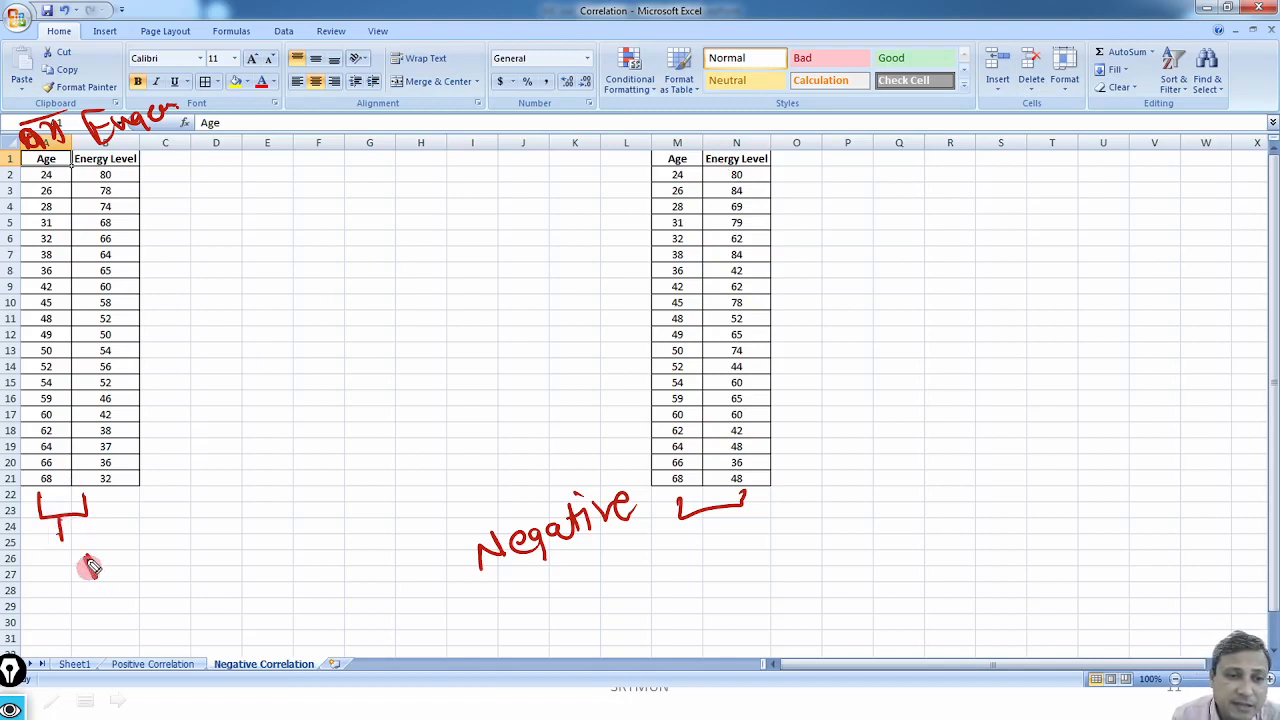
drag(70, 525, 66, 535)
drag(711, 516, 713, 535)
mouse_move(706, 574)
mouse_down()
mouse_move(715, 597)
mouse_move(742, 583)
mouse_up()
mouse_move(715, 556)
mouse_down()
mouse_move(754, 539)
mouse_move(685, 543)
mouse_up()
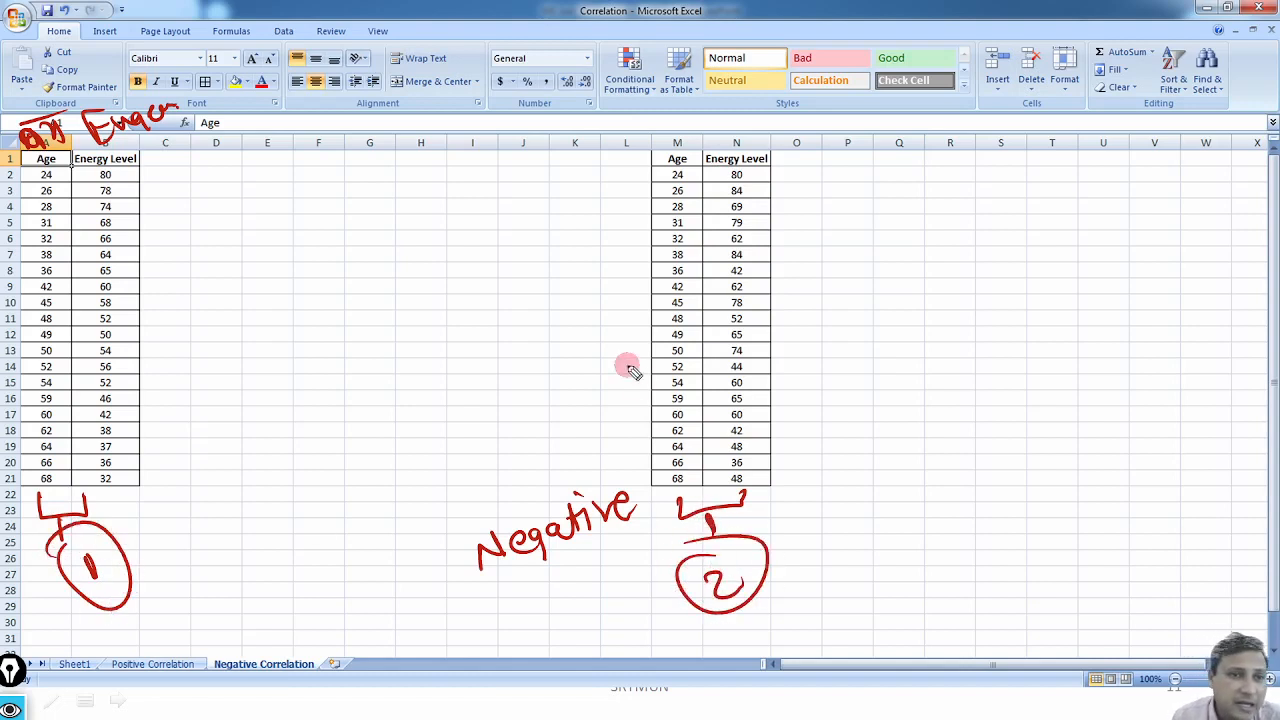
- Handwrite the pair "वय - energy" beside the circled 1, draw a box around it, and clear the ink
mouse_move(222, 555)
mouse_down()
mouse_move(400, 495)
mouse_move(410, 510)
mouse_up()
drag(270, 543, 282, 538)
drag(198, 522, 205, 607)
mouse_move(205, 607)
mouse_down()
mouse_move(340, 572)
mouse_move(375, 462)
mouse_move(192, 522)
mouse_up()
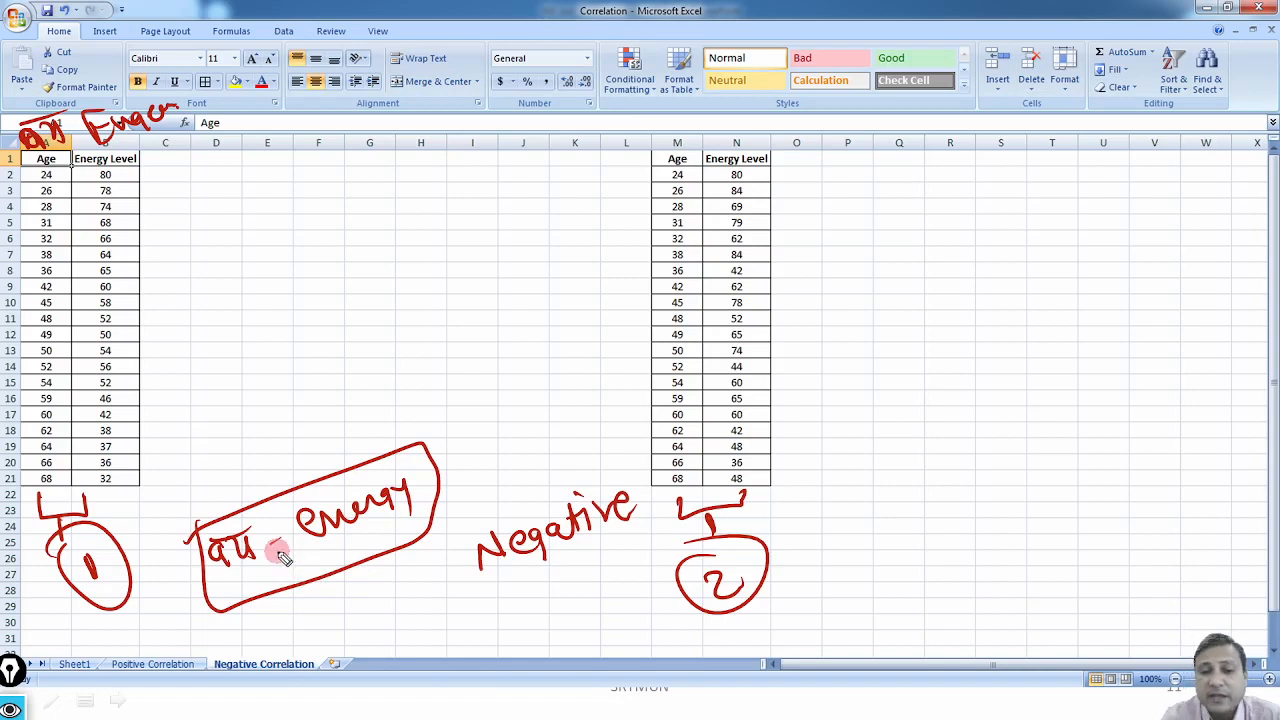
key(Escape)
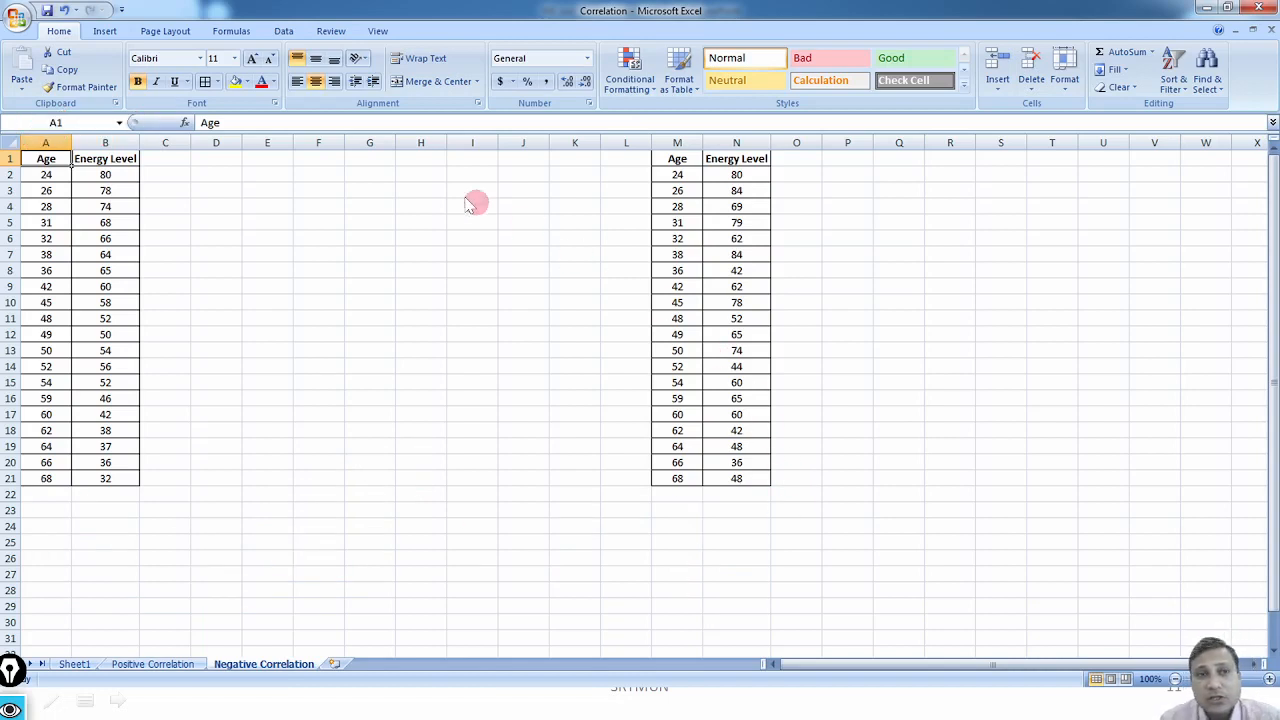
- Insert a markers-only scatter chart from the first table's Age and Energy Level data in A1:B21
click(111, 31)
click(429, 57)
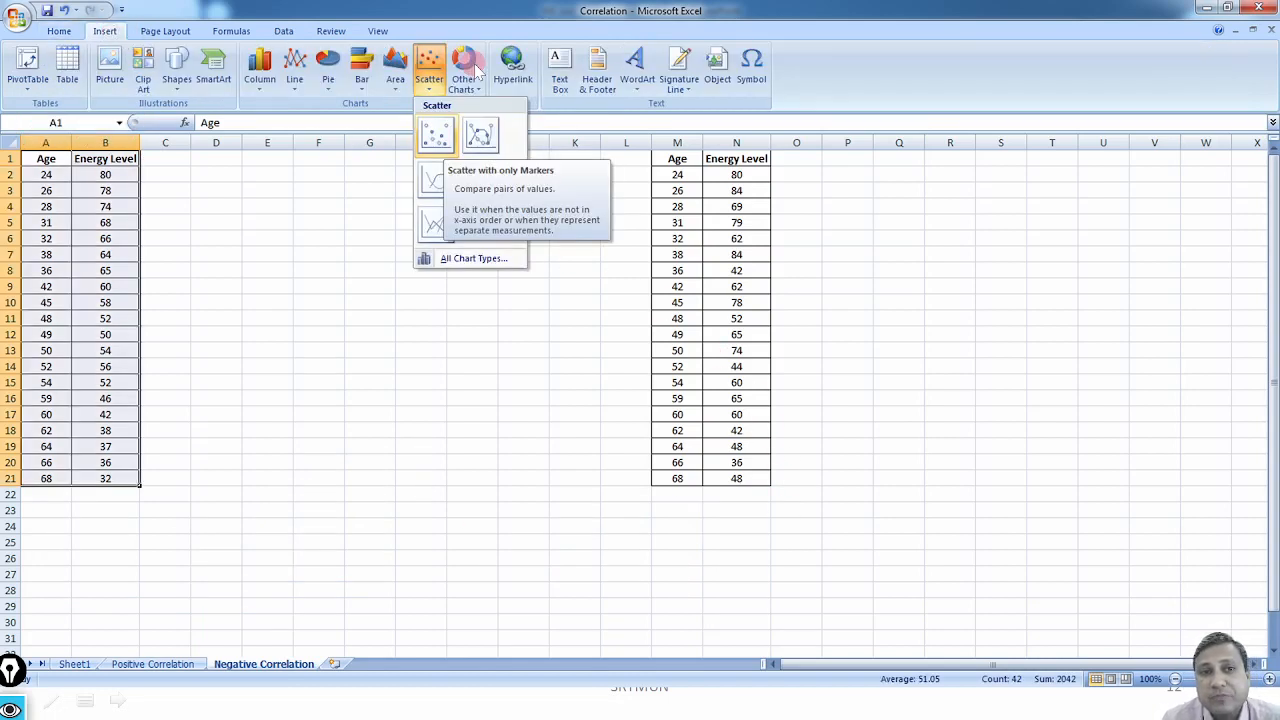
click(443, 131)
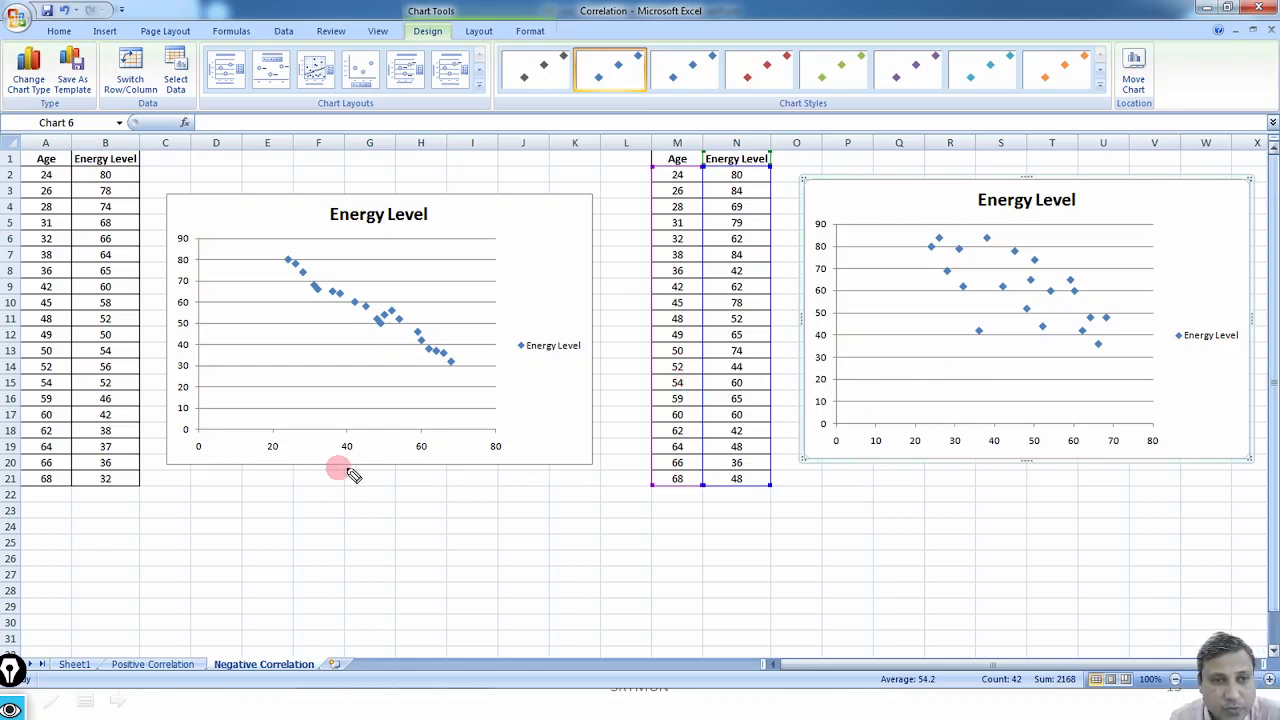
- Label the axes of both Energy Level charts by hand with "वय" for age and "EL" for energy level
drag(363, 497, 374, 468)
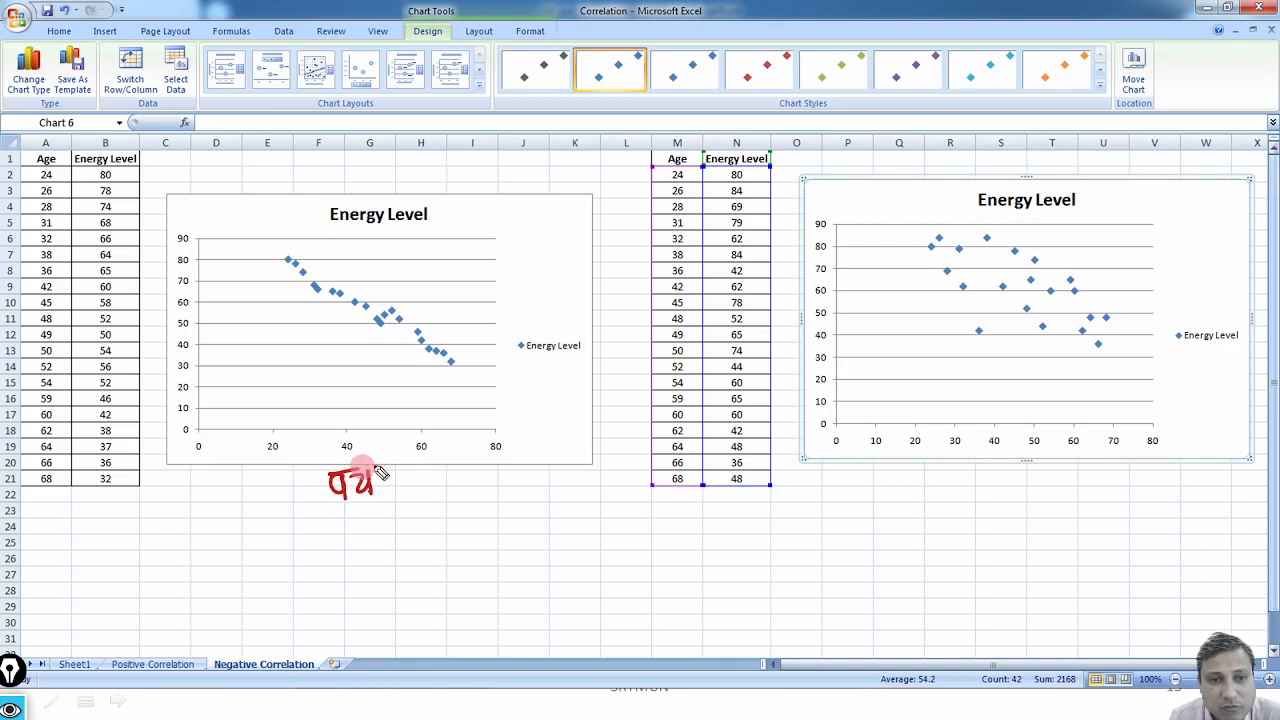
drag(145, 298, 185, 280)
mouse_move(1005, 483)
mouse_down()
mouse_move(1037, 480)
mouse_move(1055, 456)
mouse_up()
drag(771, 286, 788, 287)
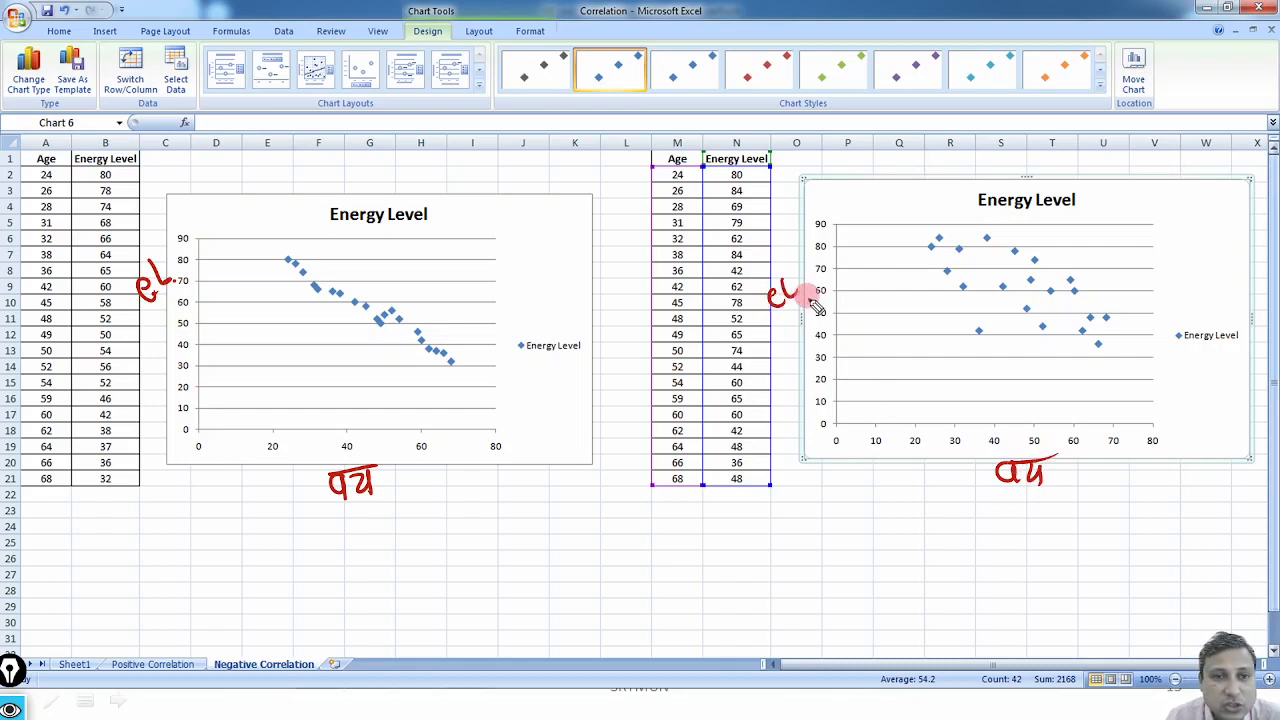
- Draw direction arrows beside the first chart's axis labels and a falling trend line through its points
drag(230, 494, 340, 514)
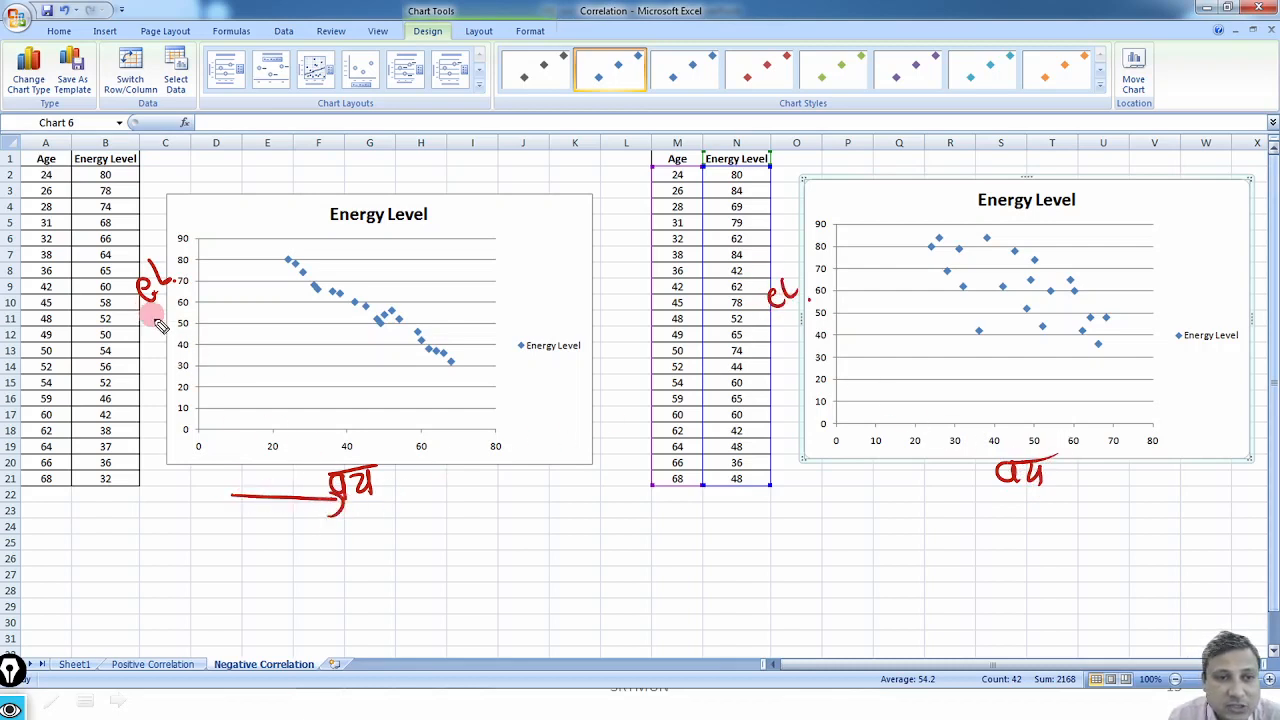
mouse_move(157, 322)
mouse_down()
mouse_move(150, 392)
mouse_move(160, 380)
mouse_up()
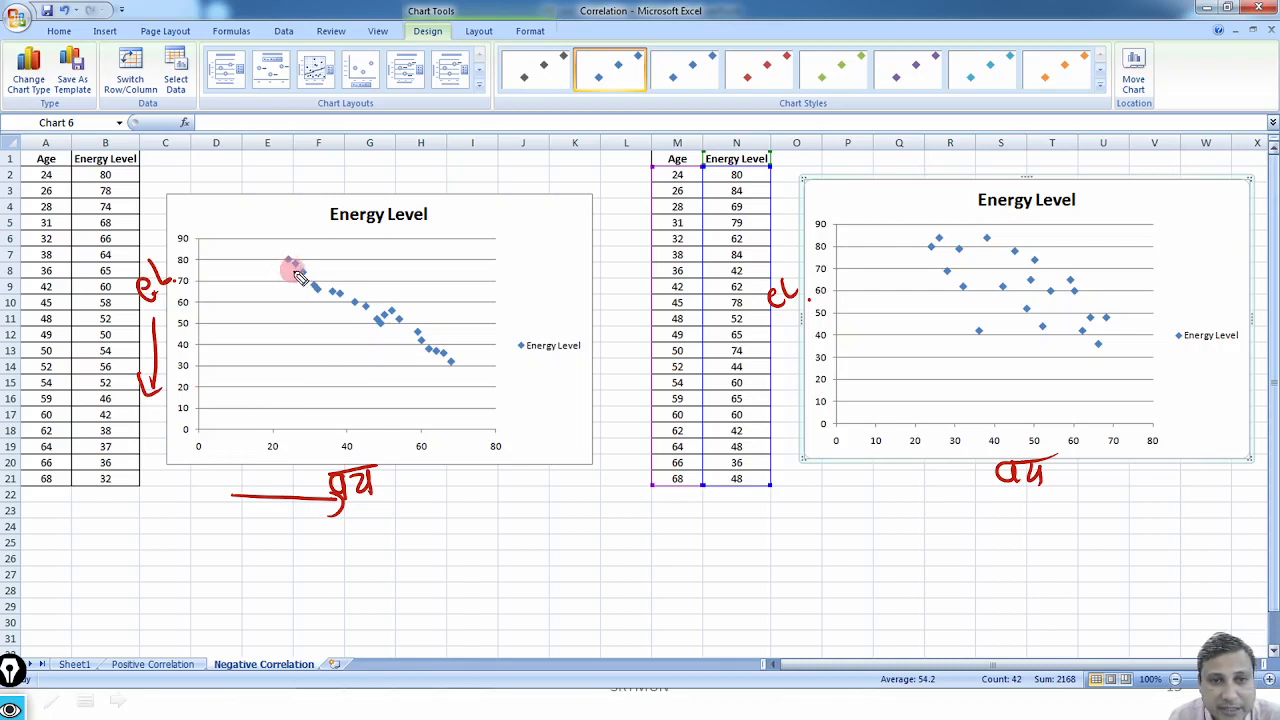
drag(282, 254, 480, 388)
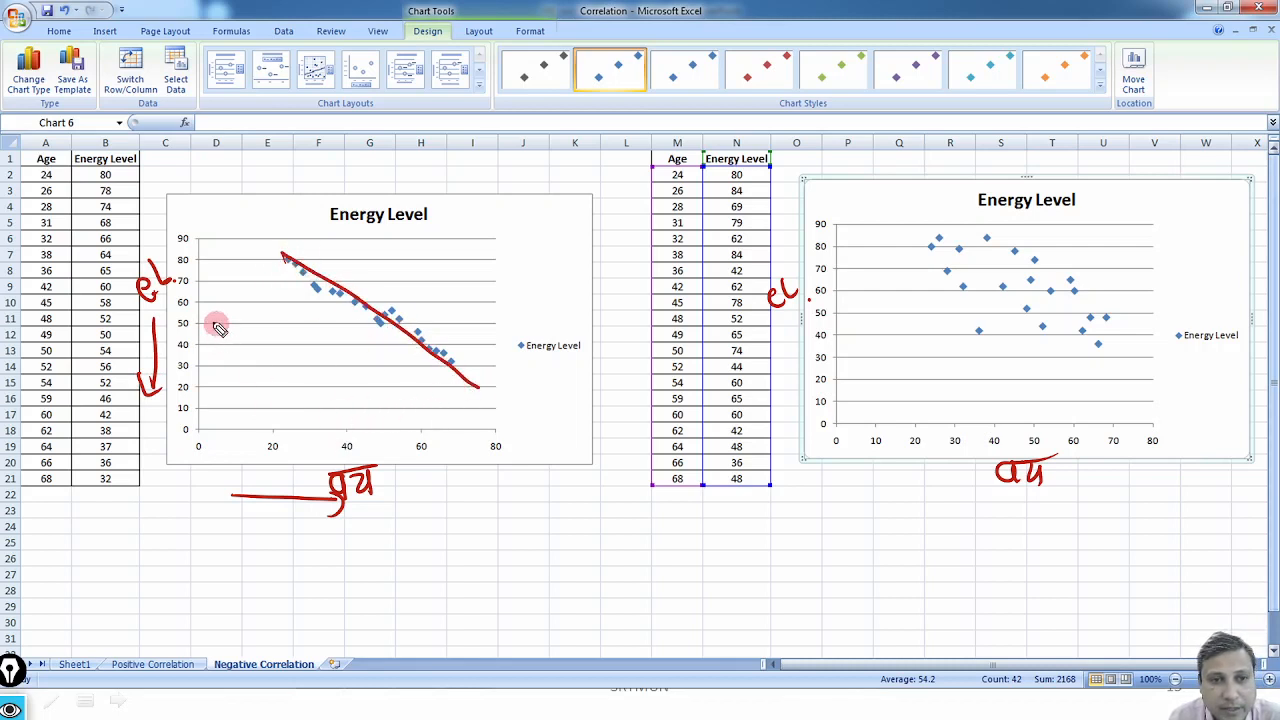
- Draw guide lines from two trend points to both axes with arrows for rising age and falling energy, and clear the ink
mouse_move(193, 317)
mouse_down()
mouse_move(317, 317)
mouse_move(397, 334)
mouse_move(415, 438)
mouse_up()
mouse_move(217, 366)
mouse_down()
mouse_move(198, 373)
mouse_move(452, 362)
mouse_move(463, 438)
mouse_up()
mouse_move(303, 322)
mouse_down()
mouse_move(305, 362)
mouse_move(320, 346)
mouse_up()
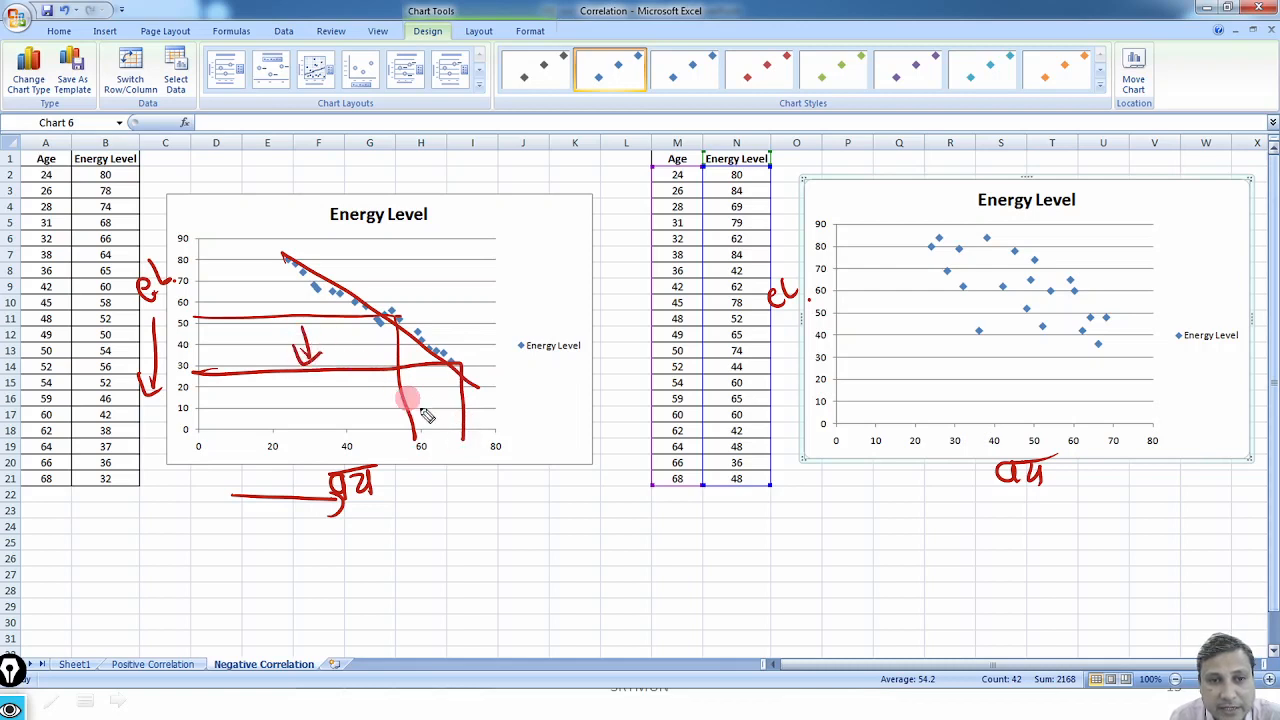
mouse_move(413, 413)
mouse_down()
mouse_move(438, 418)
mouse_move(448, 402)
mouse_move(438, 420)
mouse_up()
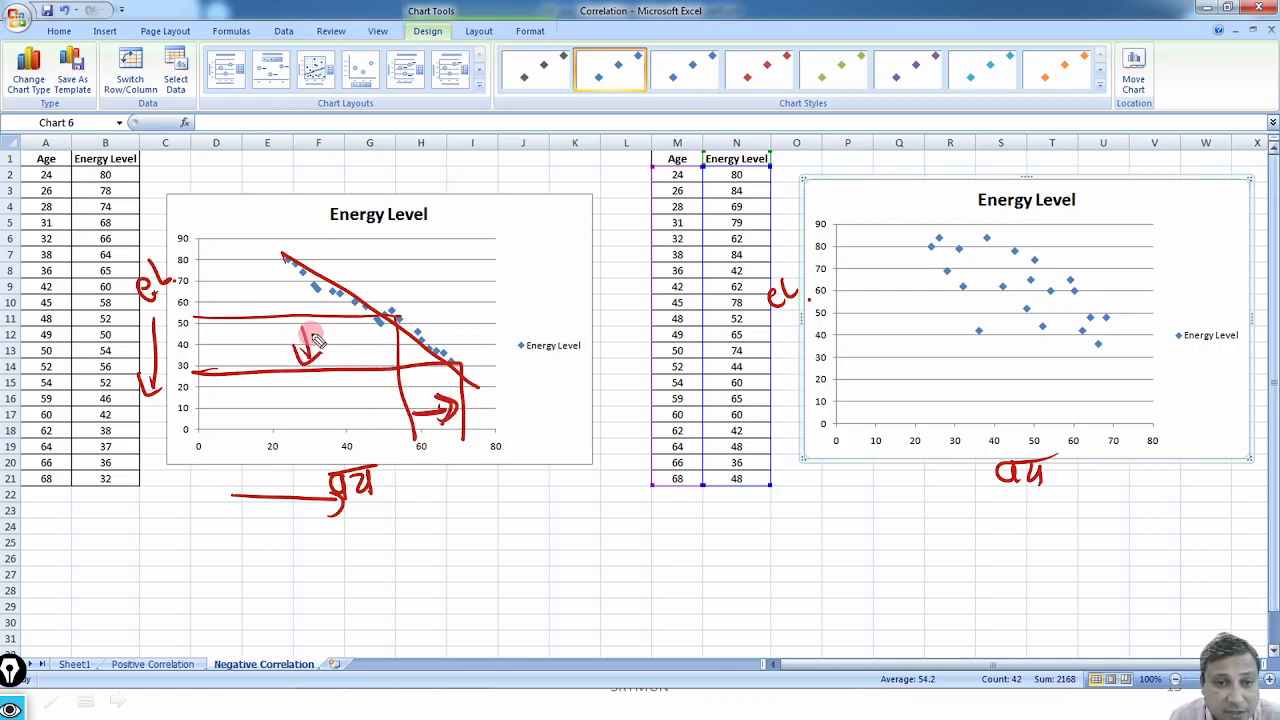
mouse_move(300, 328)
mouse_down()
mouse_move(294, 349)
mouse_move(310, 350)
mouse_up()
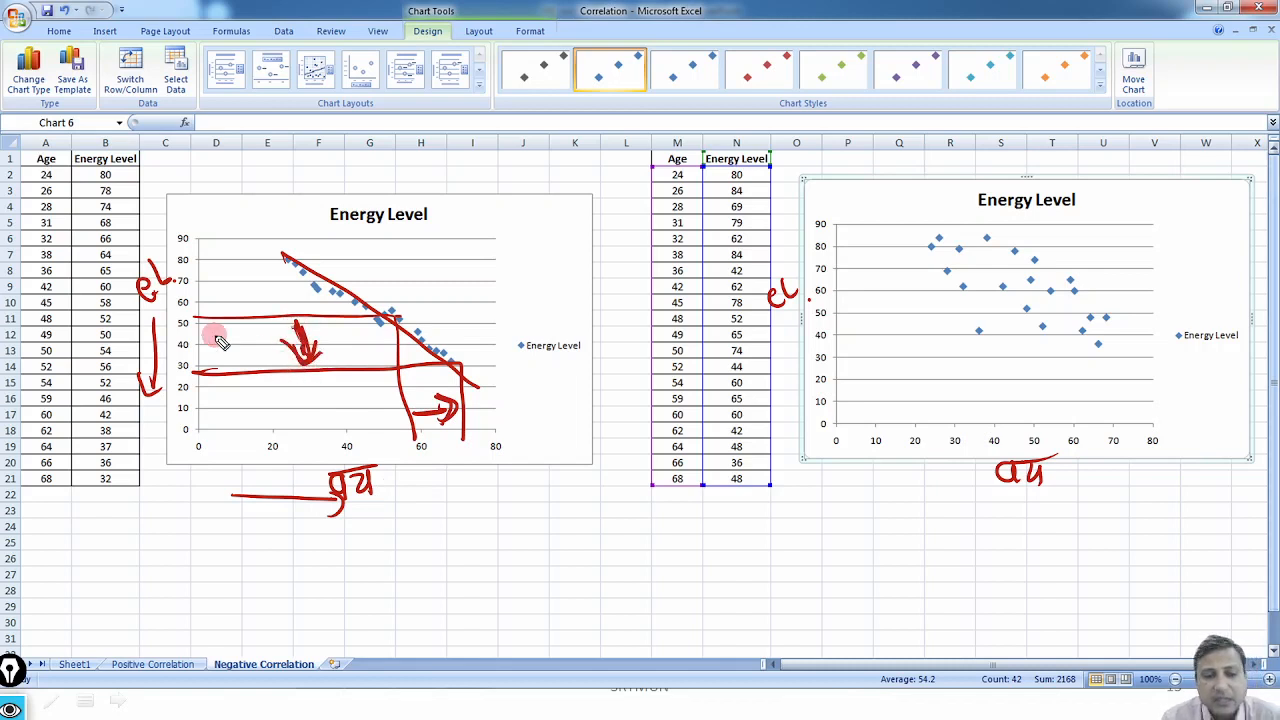
key(ctrl+shift+7)
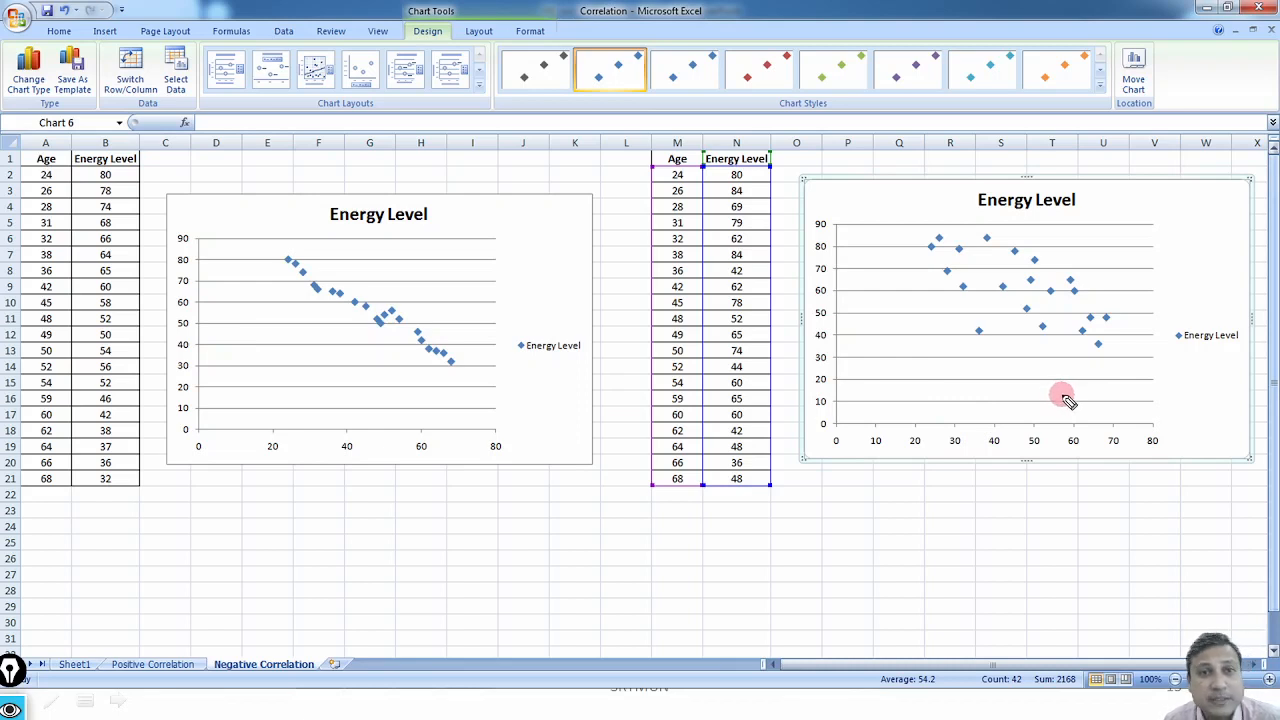
- Mark several upper points of the first Energy Level chart and handwrite "High Degree Negative" on it
click(287, 260)
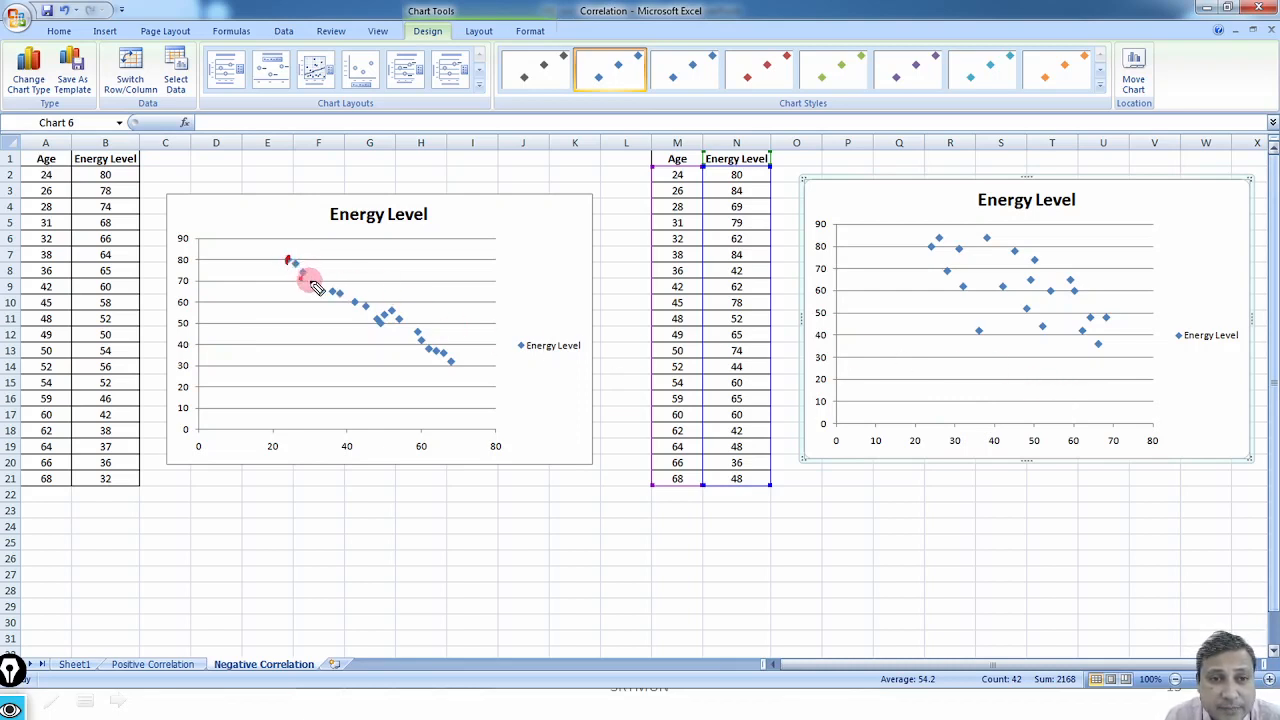
click(313, 285)
click(323, 299)
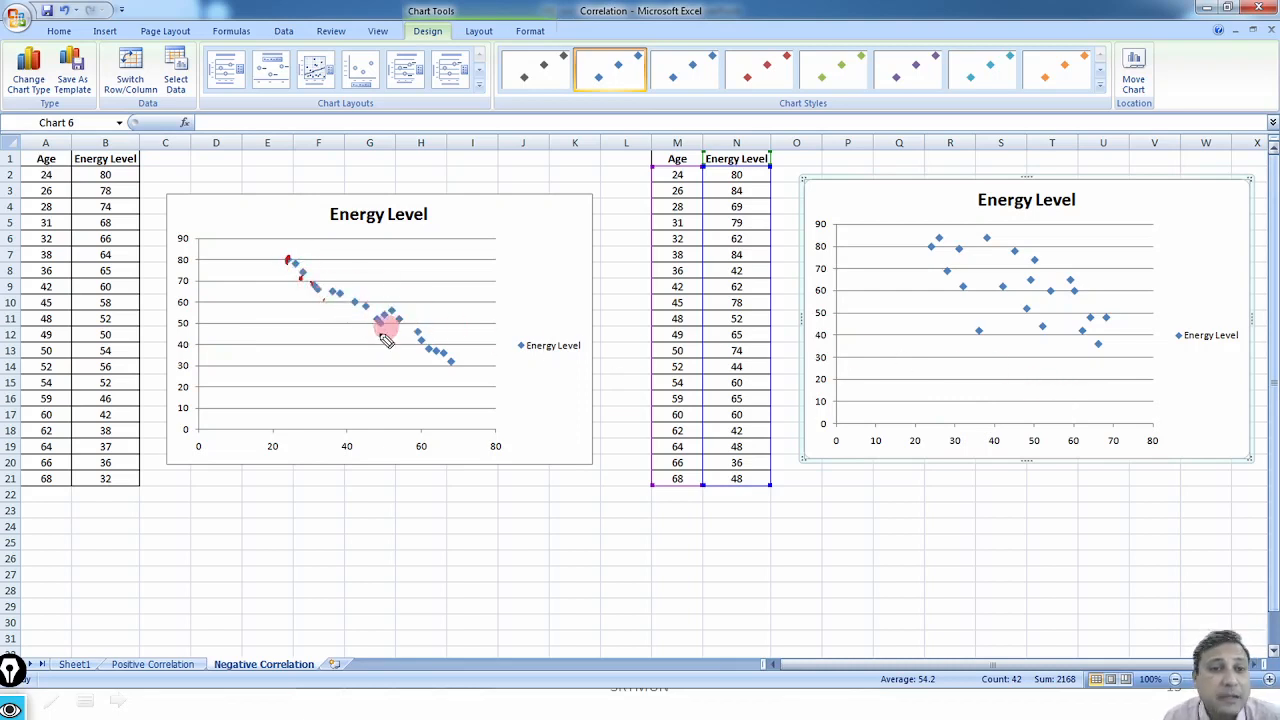
mouse_move(391, 266)
mouse_down()
mouse_move(440, 250)
mouse_move(452, 267)
mouse_move(606, 196)
mouse_up()
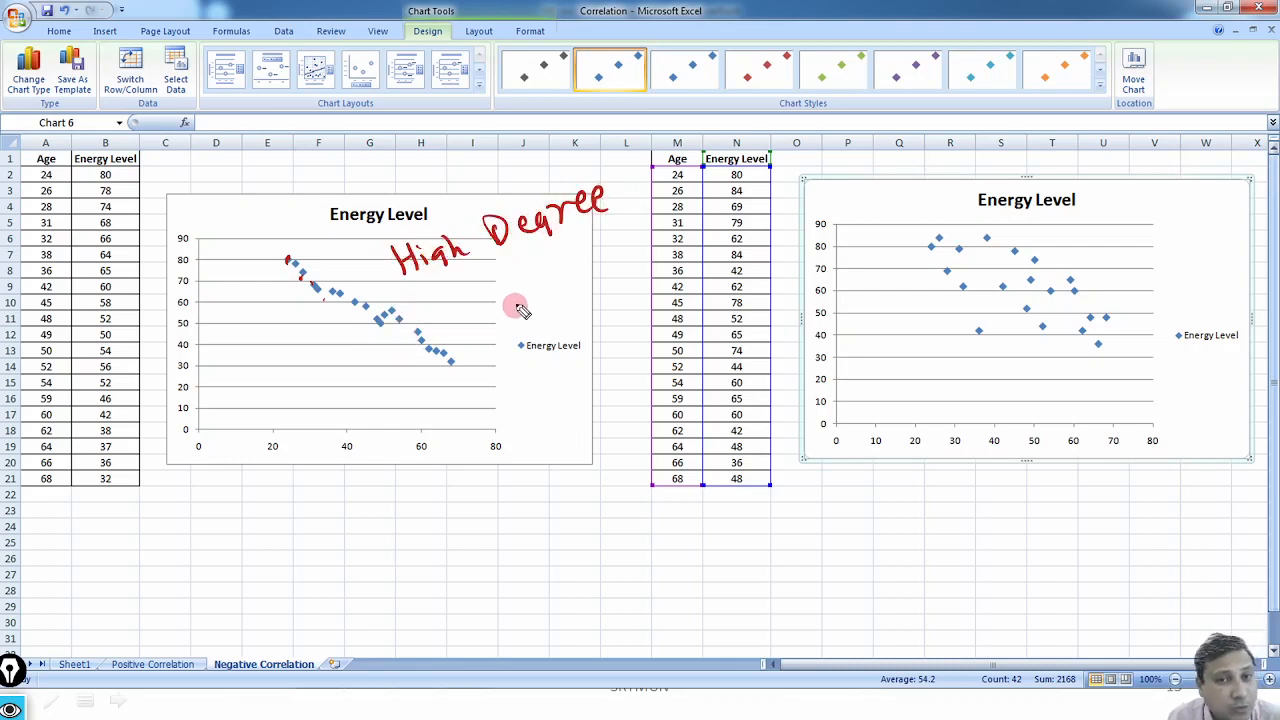
mouse_move(472, 304)
mouse_down()
mouse_move(606, 248)
mouse_move(618, 258)
mouse_up()
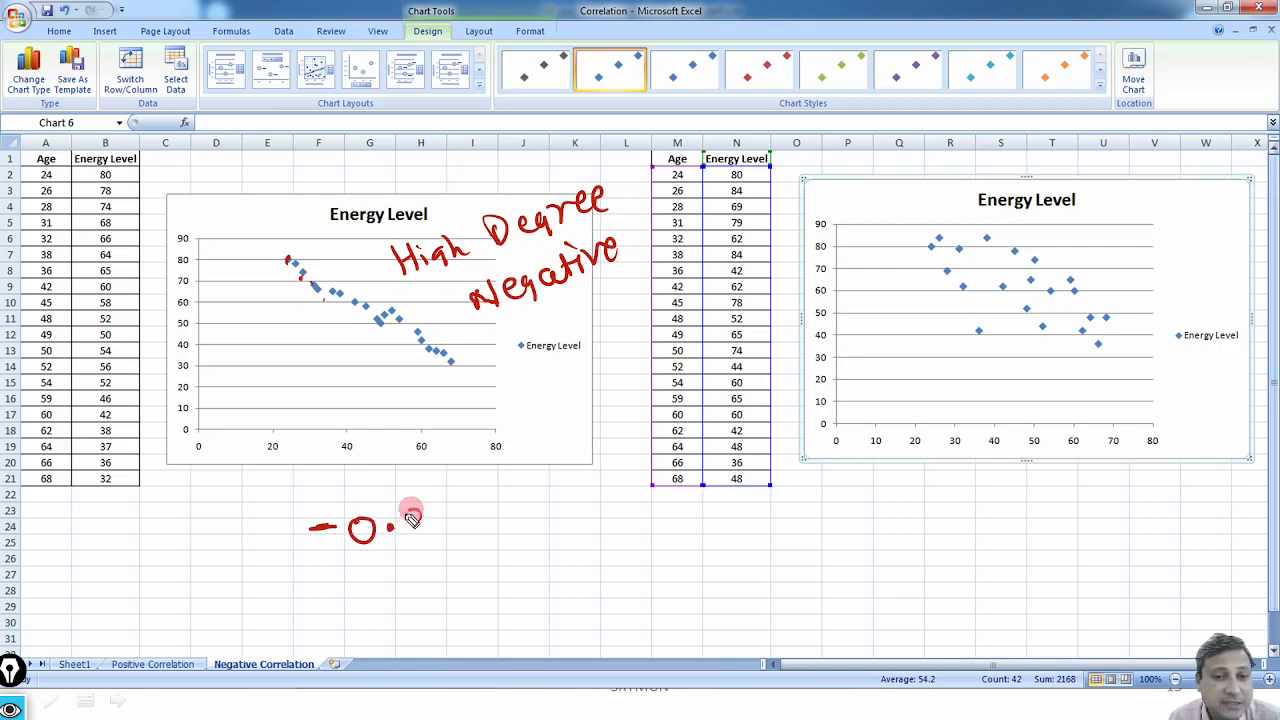
- Handwrite "-0.82" and "-0.98" below the first chart, draw a box around both values, and clear the ink
mouse_move(412, 517)
mouse_down()
mouse_move(440, 514)
mouse_move(391, 574)
mouse_move(466, 560)
mouse_up()
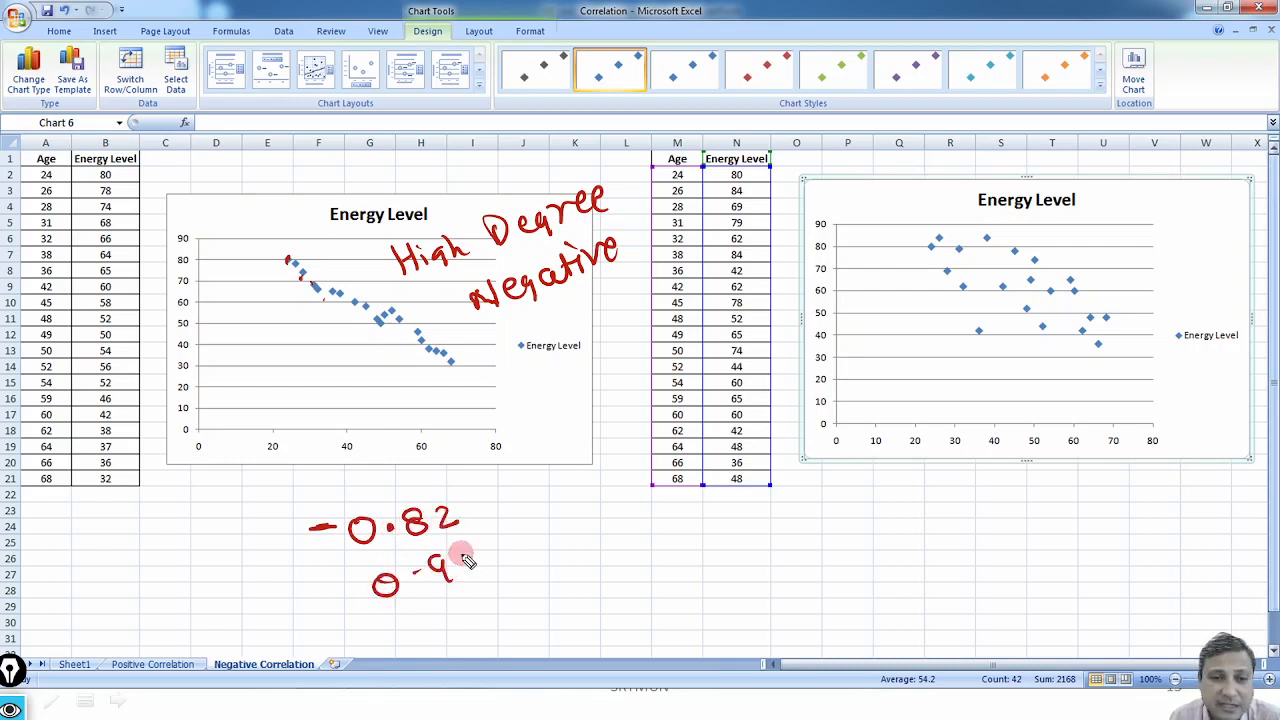
drag(333, 591, 352, 588)
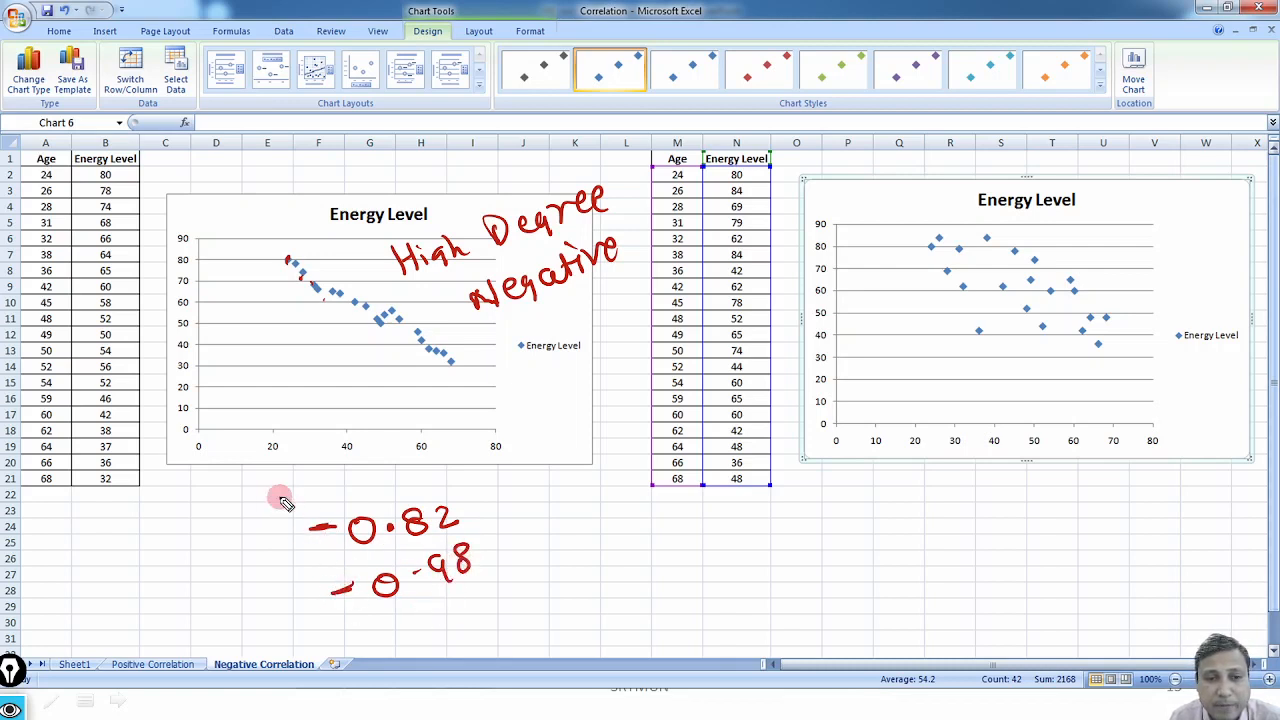
mouse_move(280, 497)
mouse_down()
mouse_move(510, 572)
mouse_move(266, 527)
mouse_up()
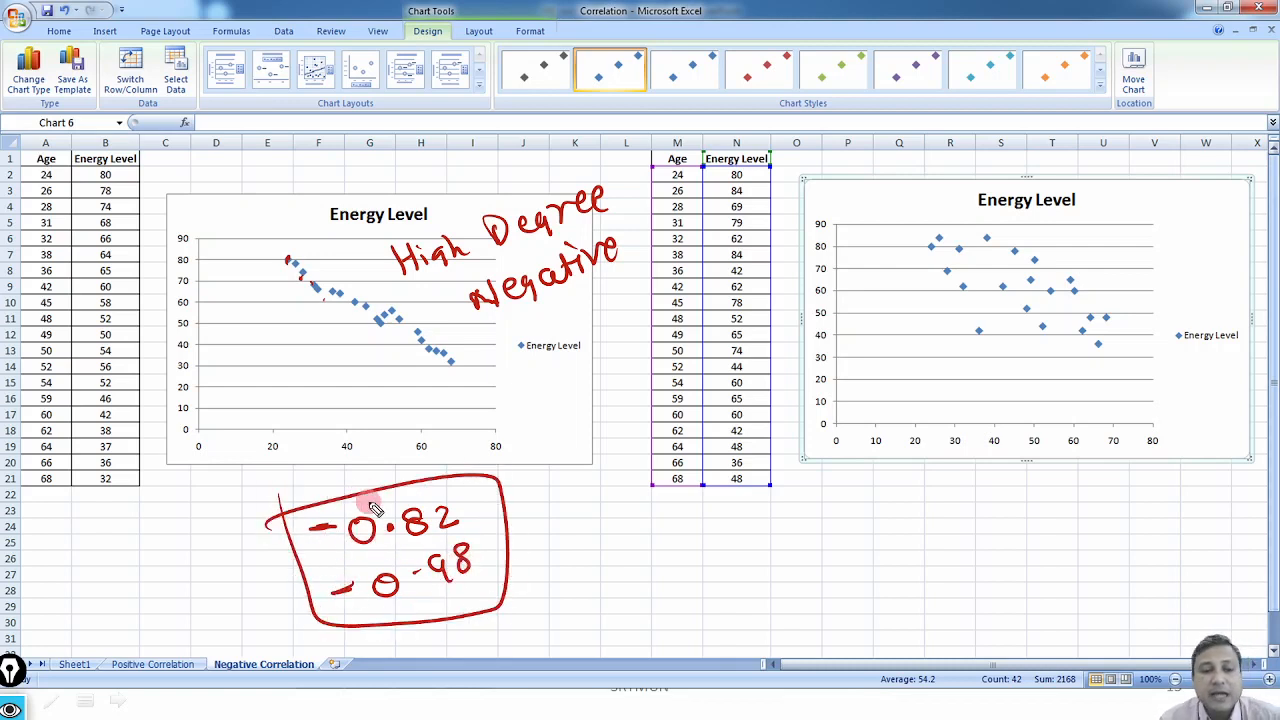
key(Escape)
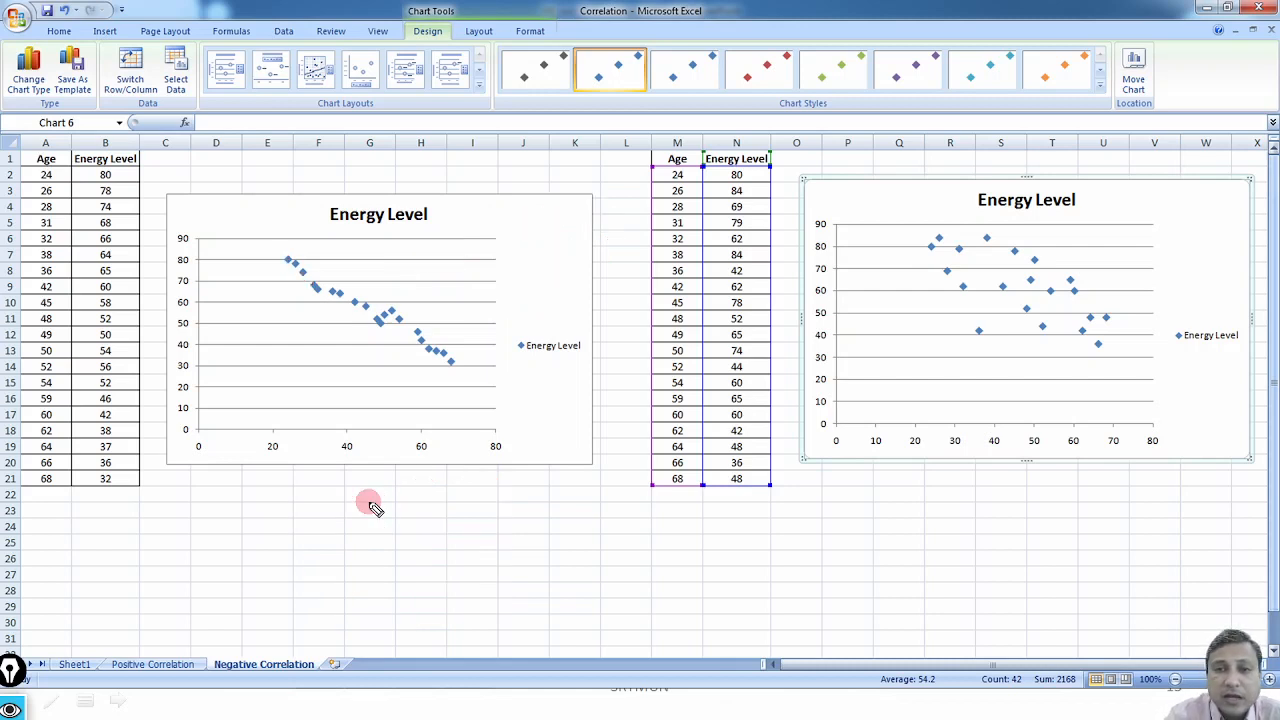
- Handwrite a circled "2" below the second Energy Level chart and mark several of its scattered points
mouse_move(940, 505)
mouse_down()
mouse_move(966, 528)
mouse_move(970, 473)
mouse_up()
drag(935, 245, 948, 244)
drag(1006, 238, 1014, 236)
drag(958, 287, 965, 285)
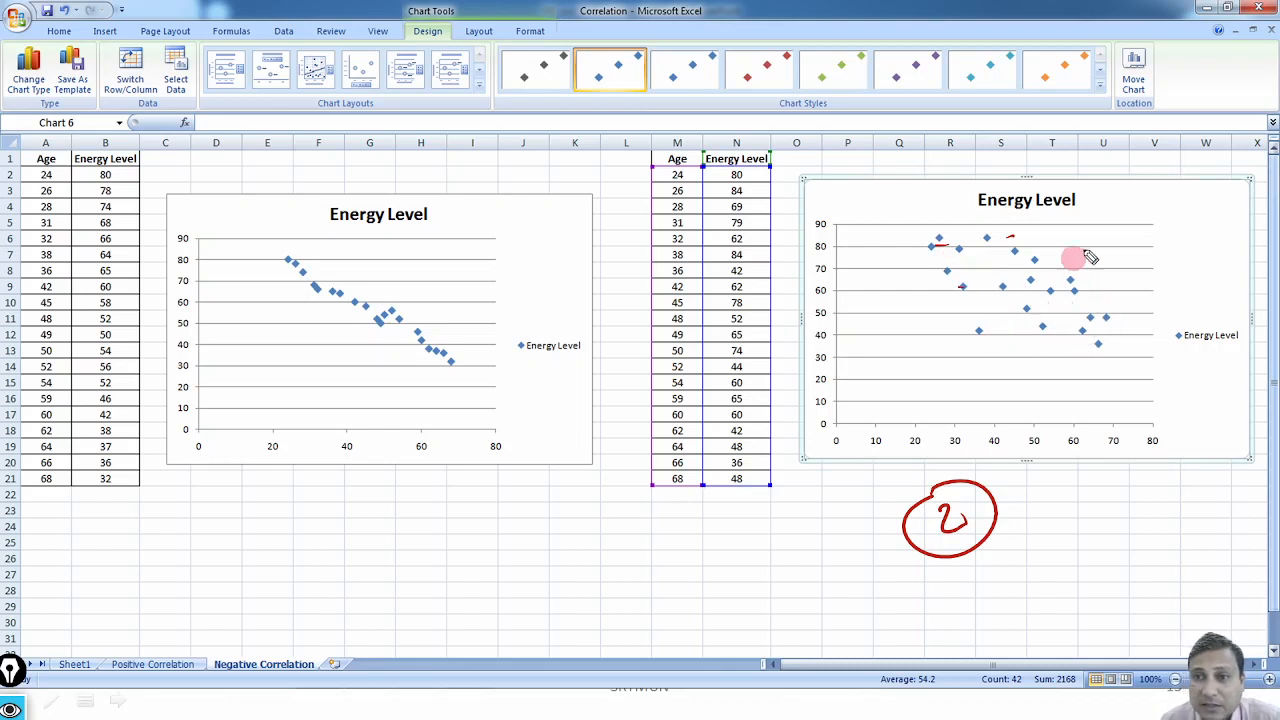
- Handwrite "Low Degree Negative" on the second Energy Level chart
mouse_move(1092, 216)
mouse_down()
mouse_move(1112, 258)
mouse_move(1152, 245)
mouse_move(1177, 206)
mouse_move(1262, 213)
mouse_up()
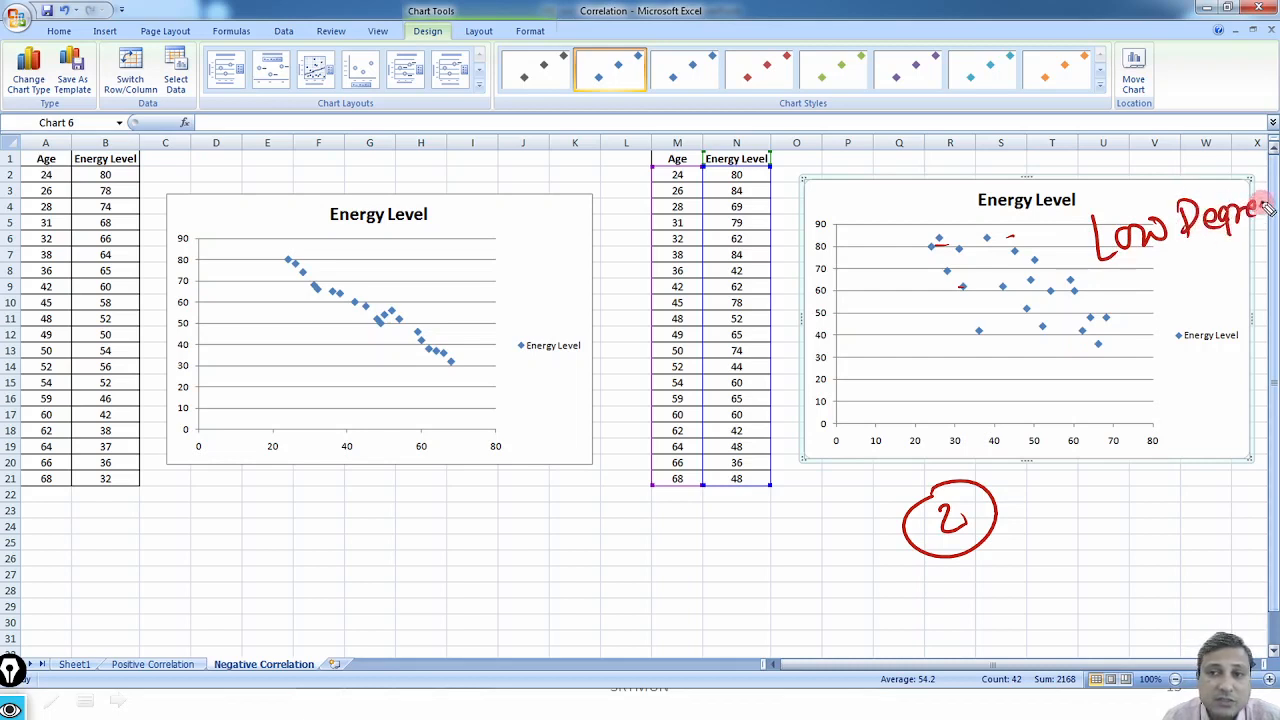
drag(1143, 290, 1257, 262)
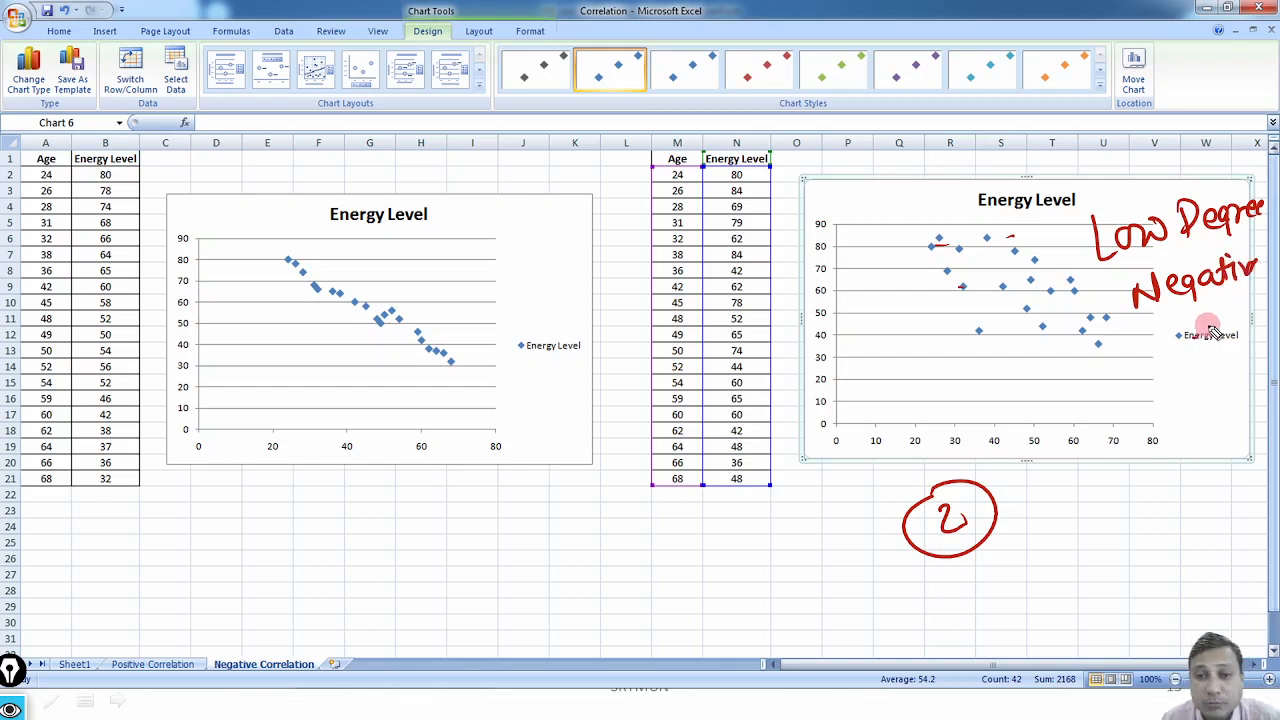
- Clear the ink, circle the first Energy Level chart's correlation value, and handwrite "-0.98" and "-1" below it
key(e)
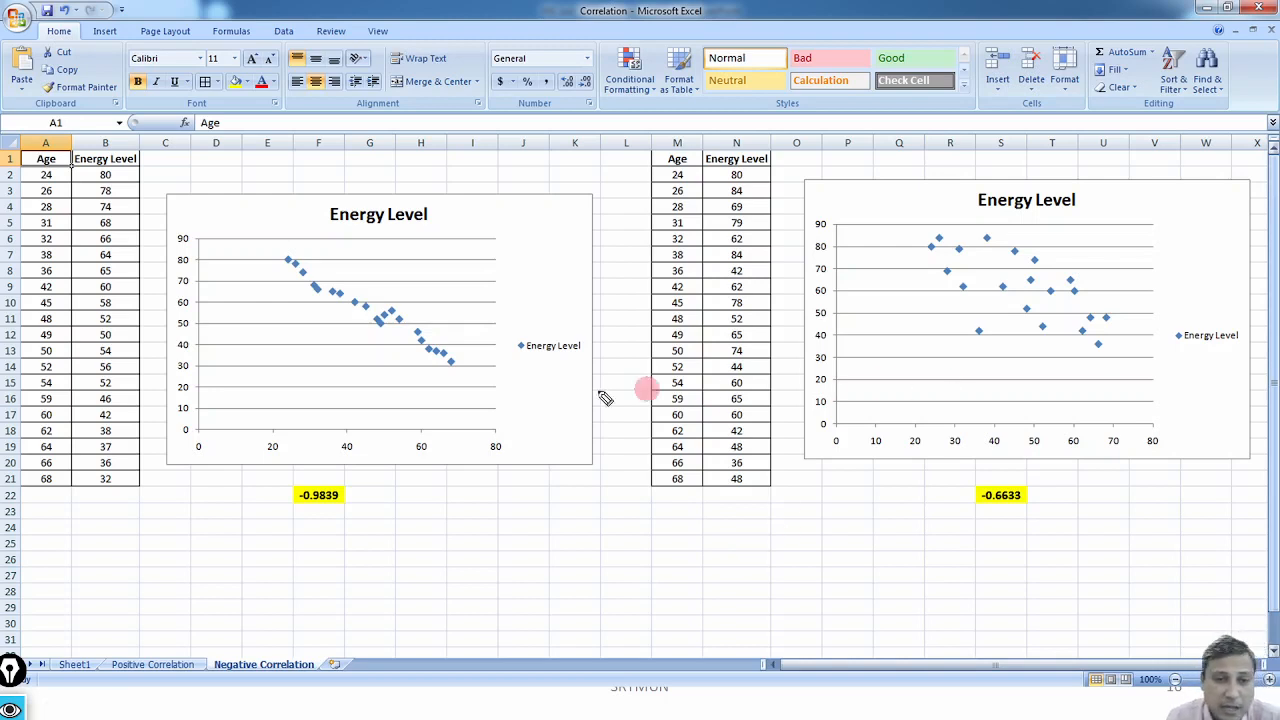
mouse_move(306, 478)
mouse_down()
mouse_move(394, 527)
mouse_move(278, 484)
mouse_up()
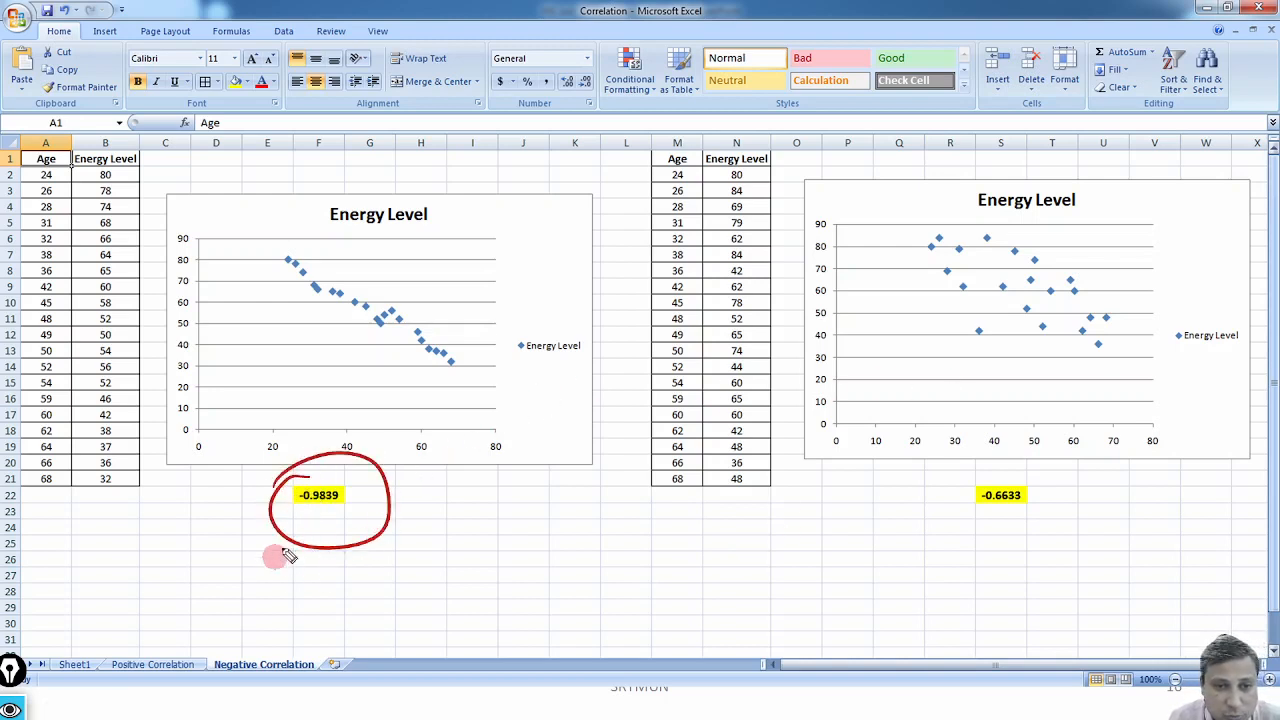
drag(243, 594, 378, 590)
mouse_move(128, 605)
mouse_down()
mouse_move(165, 591)
mouse_move(172, 610)
mouse_up()
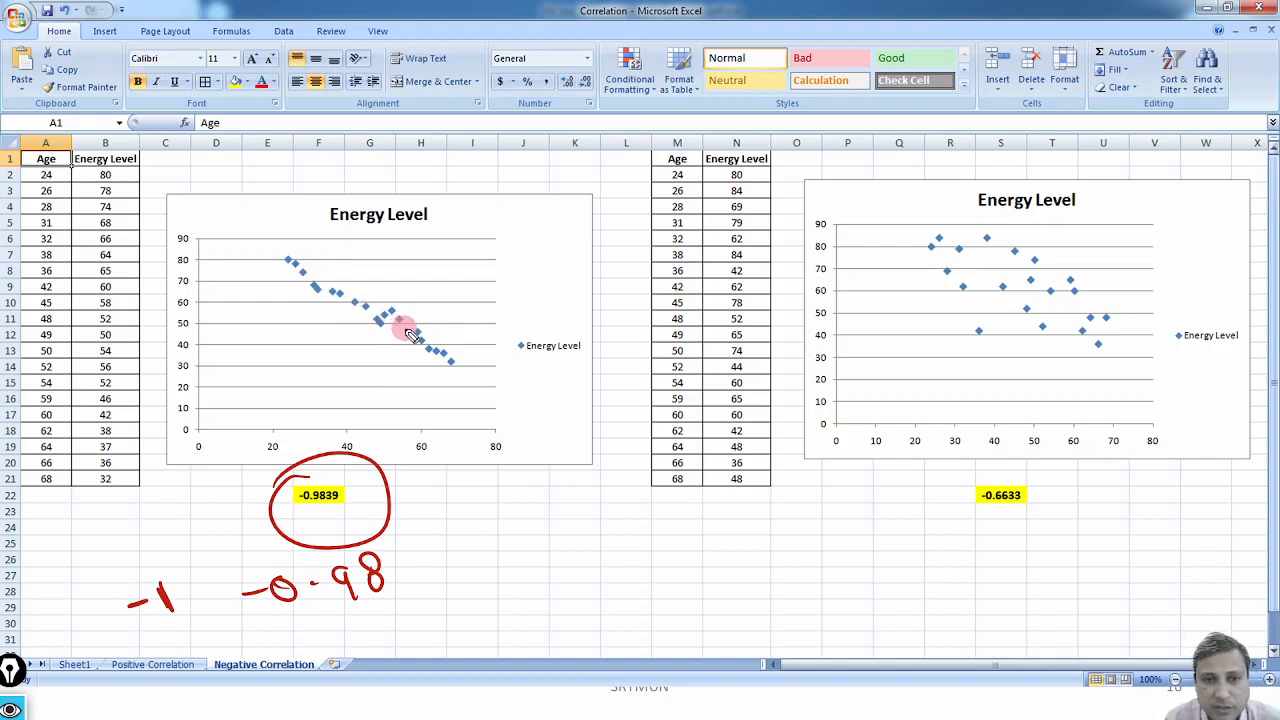
- Circle the second Energy Level chart's correlation value and mark four extra stray points around its scatter
drag(990, 485, 975, 480)
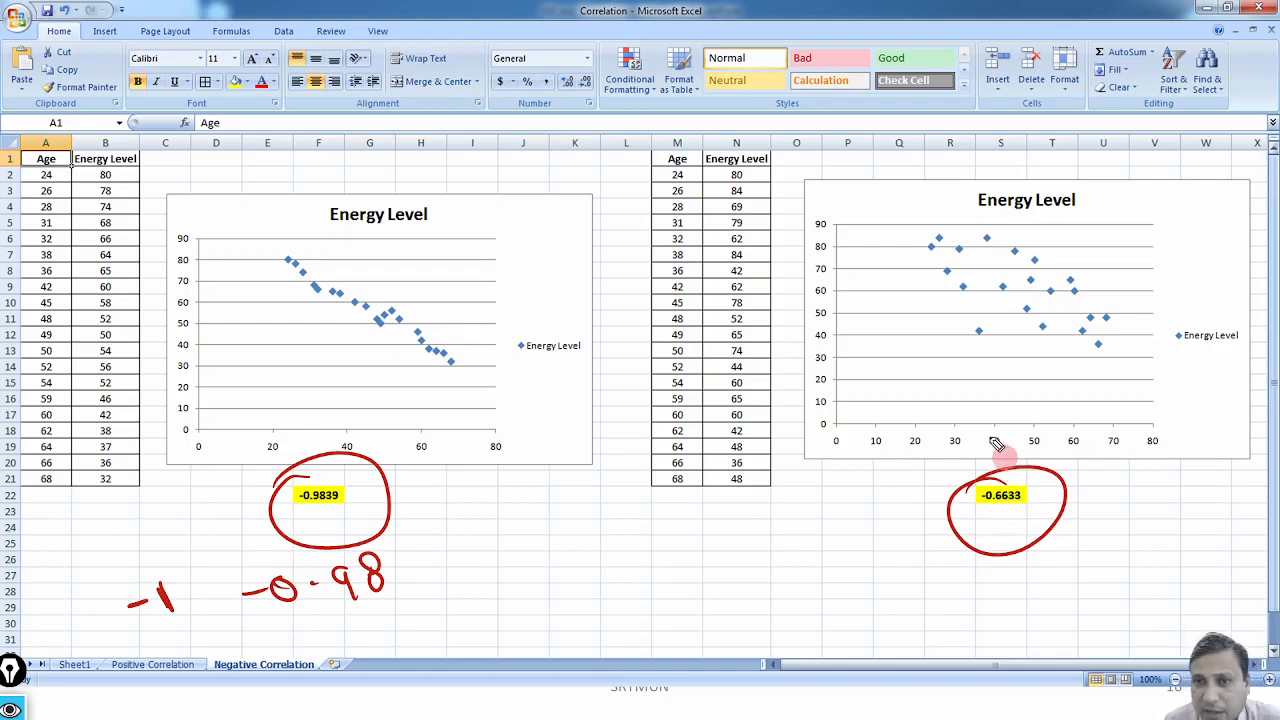
click(1010, 389)
click(1148, 254)
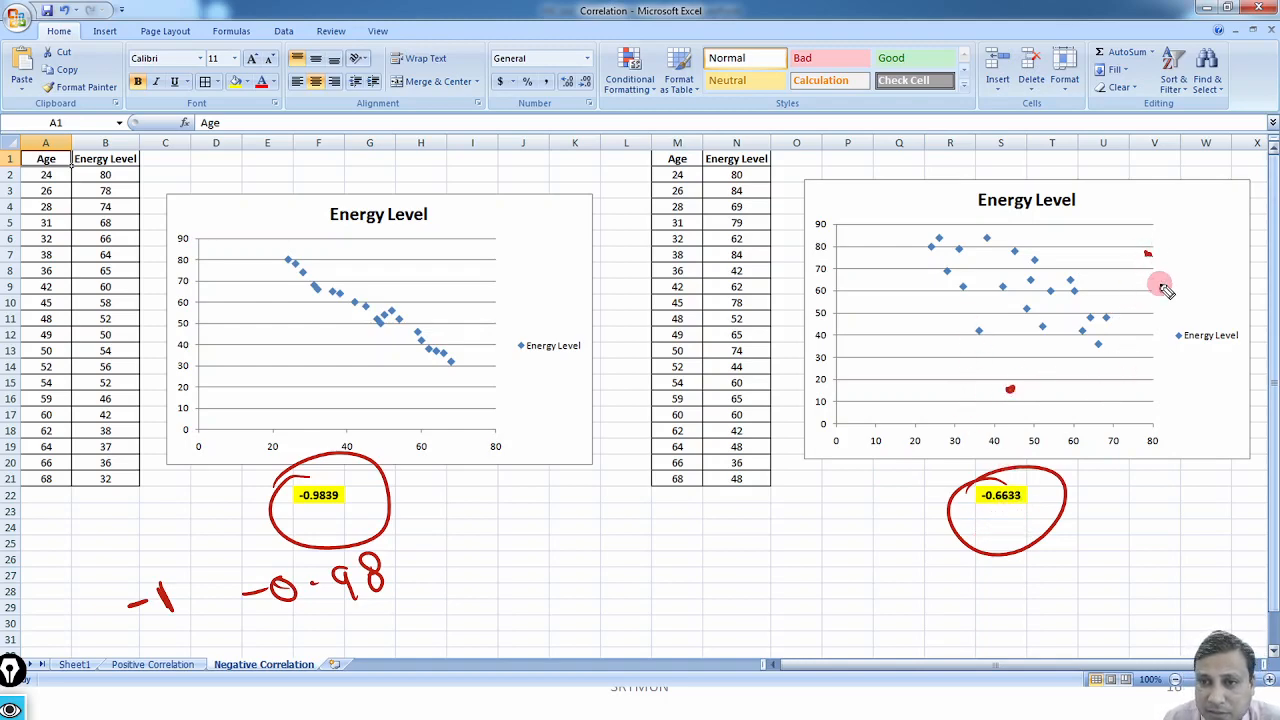
click(1159, 290)
click(1091, 245)
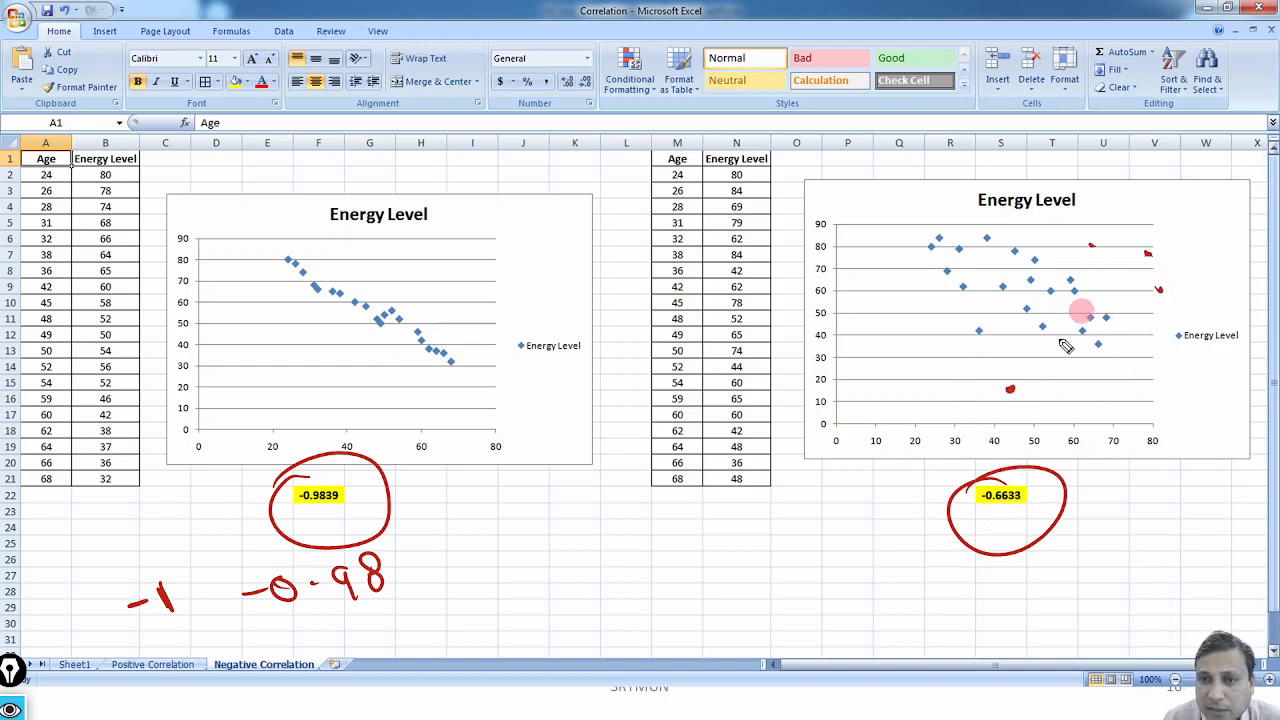
- Handwrite "-0.28" and "-0.18" below the second Energy Level chart
mouse_move(1072, 566)
mouse_down()
mouse_move(1158, 566)
mouse_move(1156, 552)
mouse_up()
click(1104, 573)
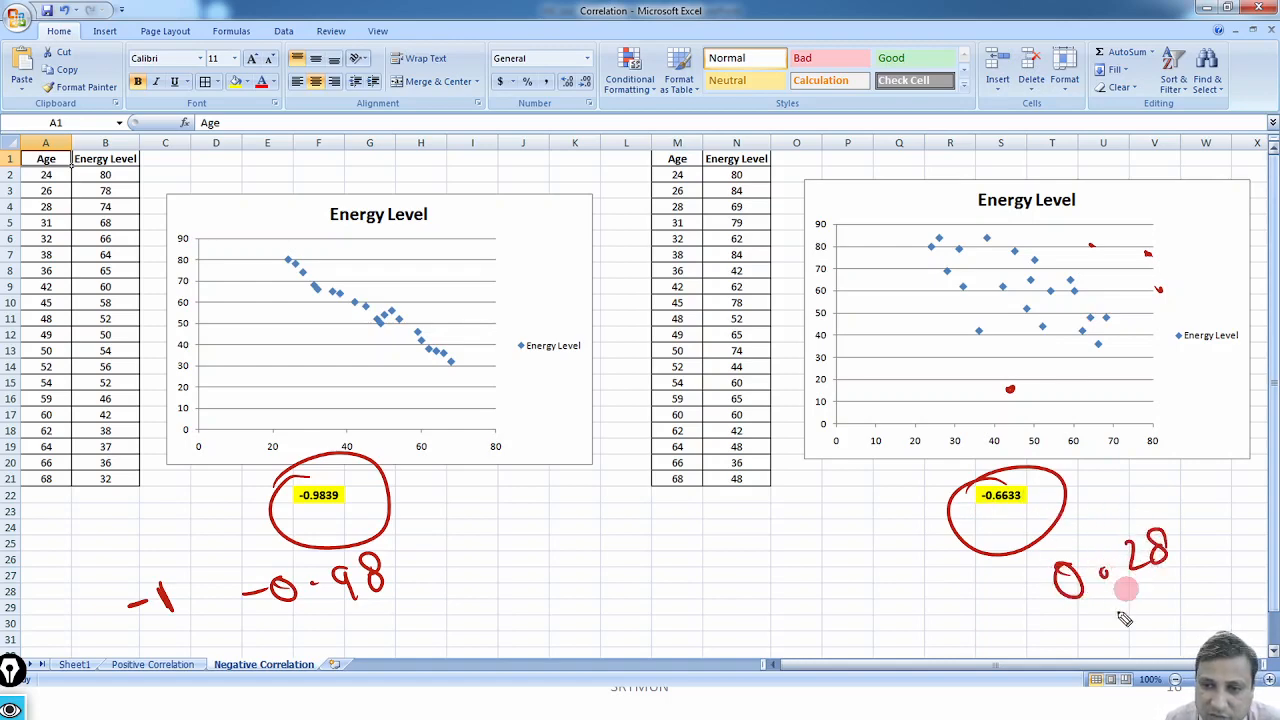
drag(1110, 617, 1108, 618)
mouse_move(985, 595)
mouse_down()
mouse_move(1015, 593)
mouse_move(1050, 622)
mouse_up()
drag(1024, 631, 1052, 629)
- Draw a falling trend arrow through the second chart's points, handwrite "Low" on the chart, and clear the ink
drag(903, 219, 1155, 360)
mouse_move(853, 383)
mouse_down()
mouse_move(870, 413)
mouse_move(922, 382)
mouse_up()
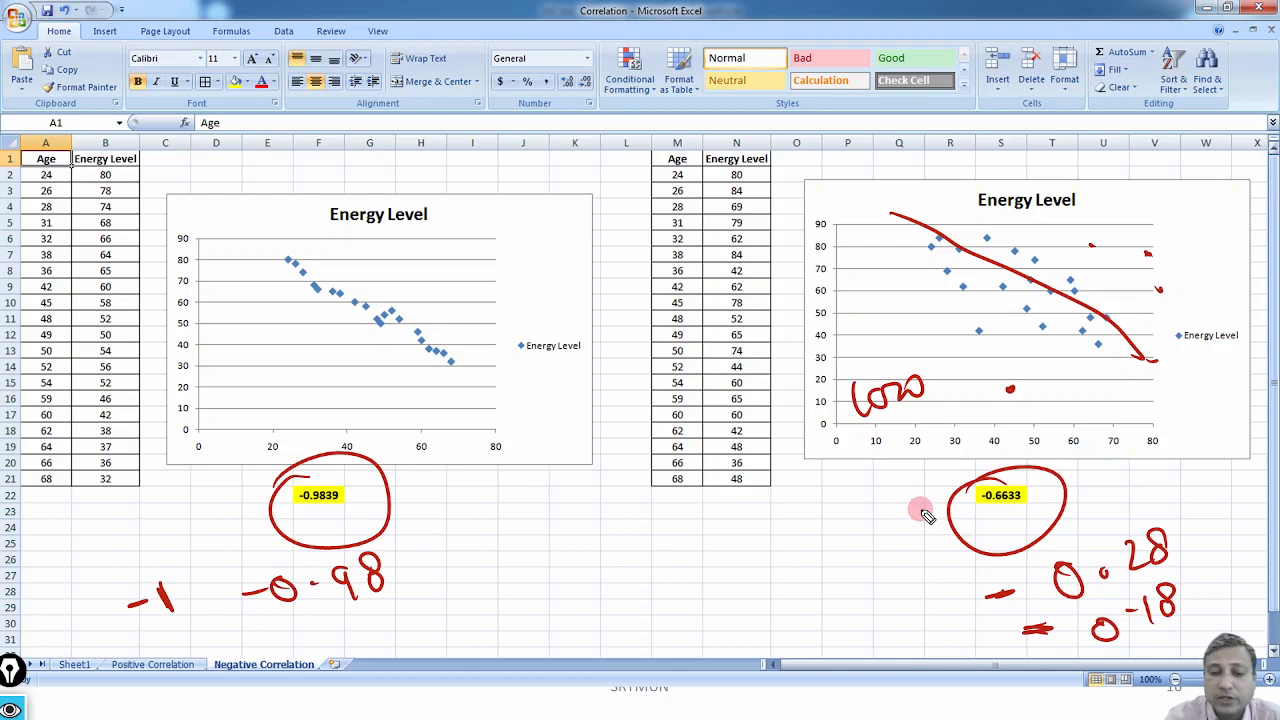
key(e)
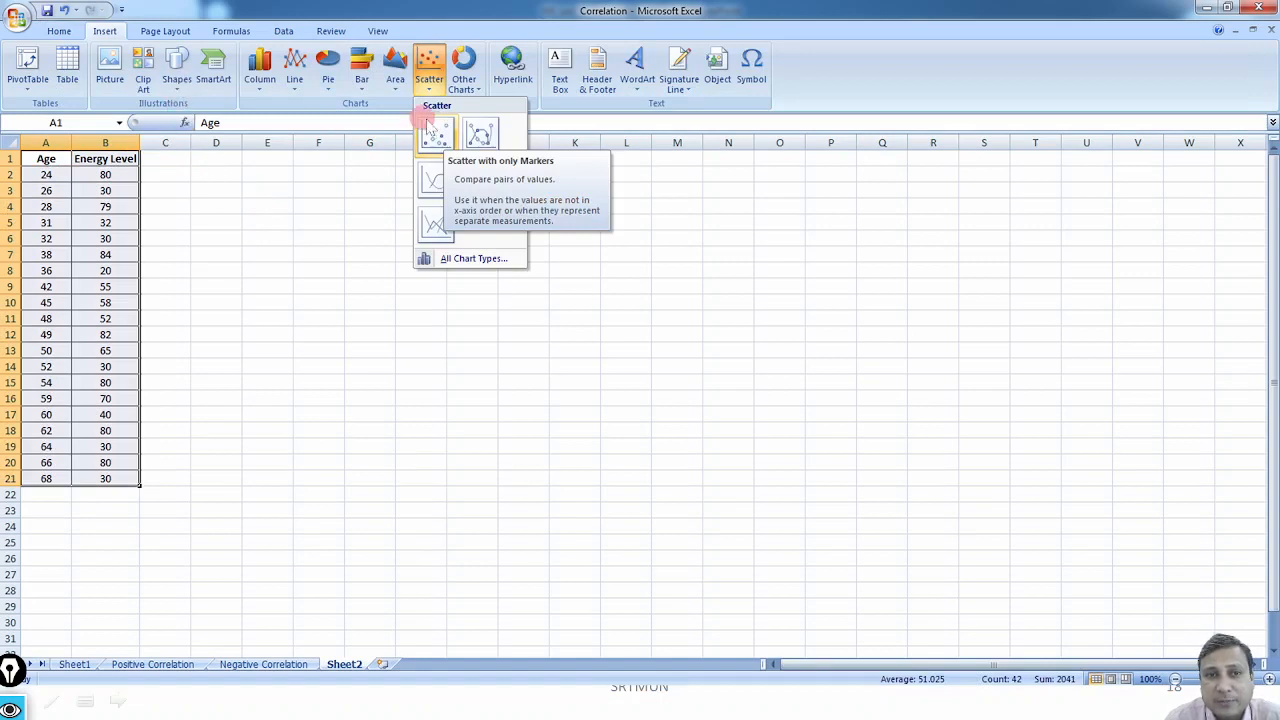
- Insert a markers-only scatter chart of Age and Energy Level on Sheet2 and handwrite a "NO" note beside it
click(430, 130)
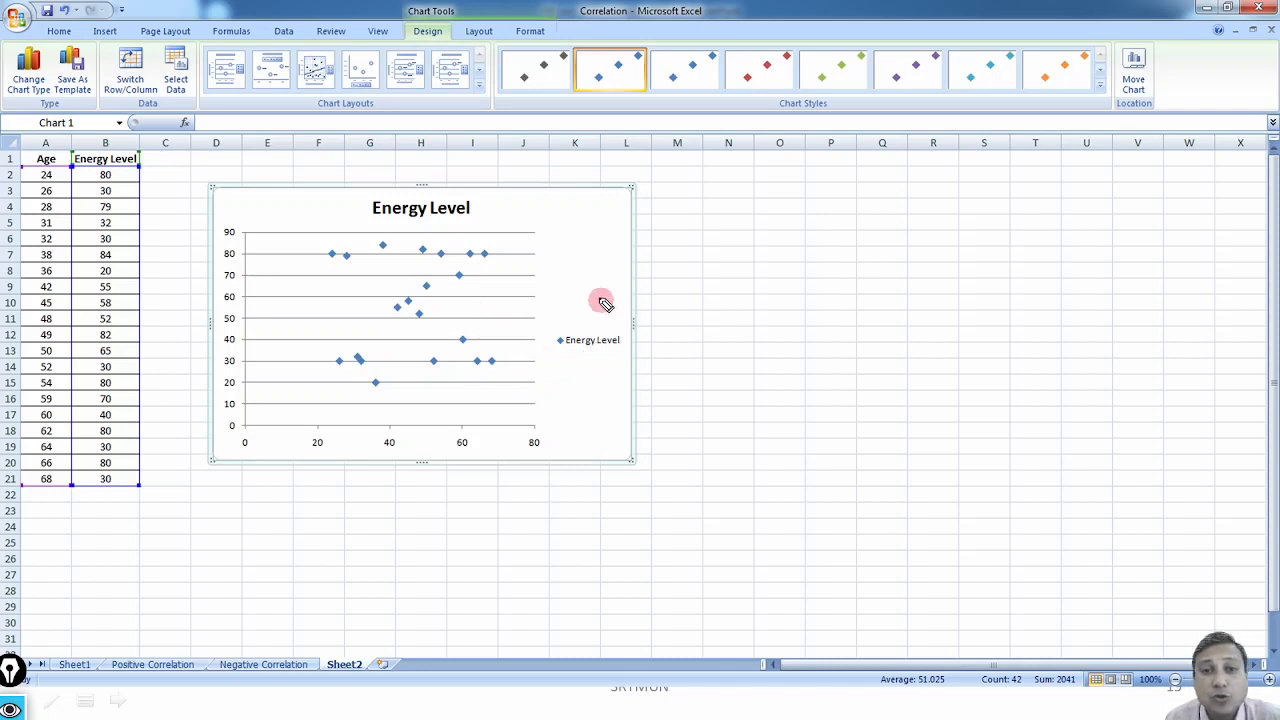
drag(720, 320, 760, 290)
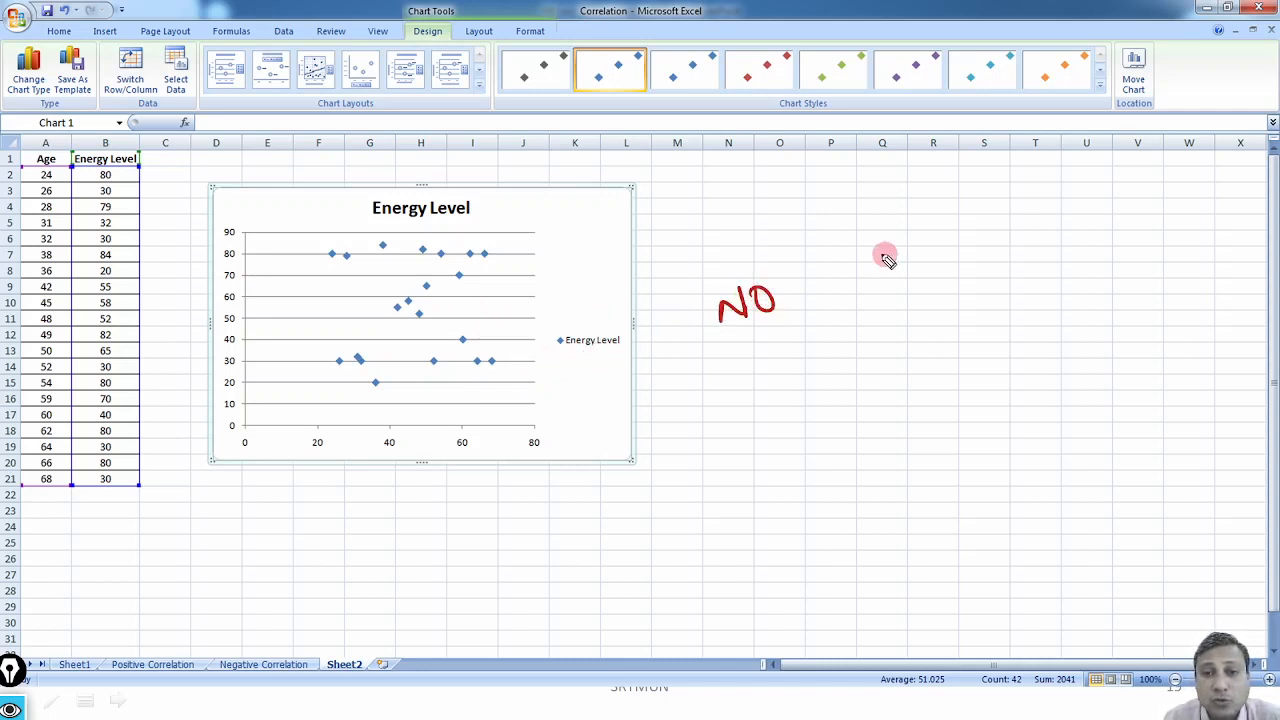
mouse_move(897, 250)
mouse_down()
mouse_move(885, 283)
mouse_move(955, 242)
mouse_move(991, 243)
mouse_move(1024, 210)
mouse_move(1087, 215)
mouse_up()
mouse_move(745, 374)
mouse_down()
mouse_move(808, 334)
mouse_move(1068, 258)
mouse_up()
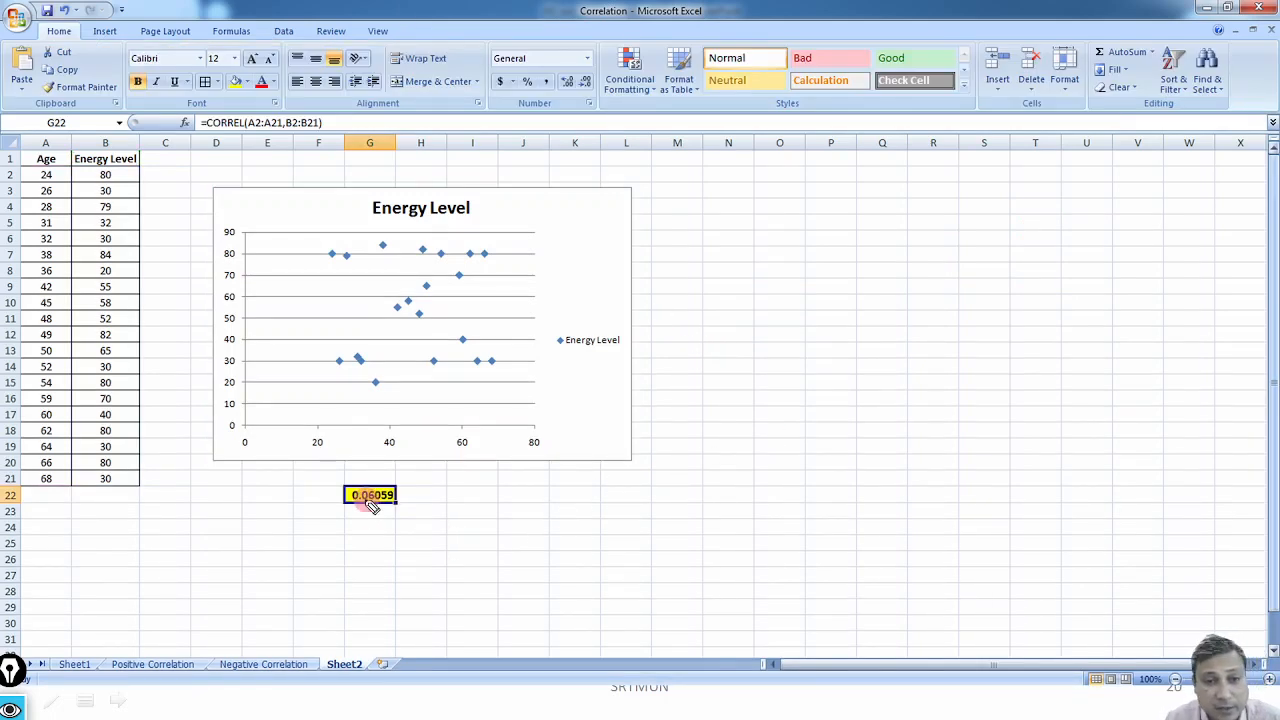
- Circle the correlation value in G22 and handwrite "0.06" beside it
mouse_move(375, 468)
mouse_down()
mouse_move(329, 482)
mouse_move(400, 500)
mouse_up()
drag(552, 512, 544, 511)
click(590, 510)
drag(612, 490, 609, 490)
drag(653, 467, 648, 507)
- Handwrite "+0" and a short word in the empty cells beside the chart
drag(852, 348, 848, 350)
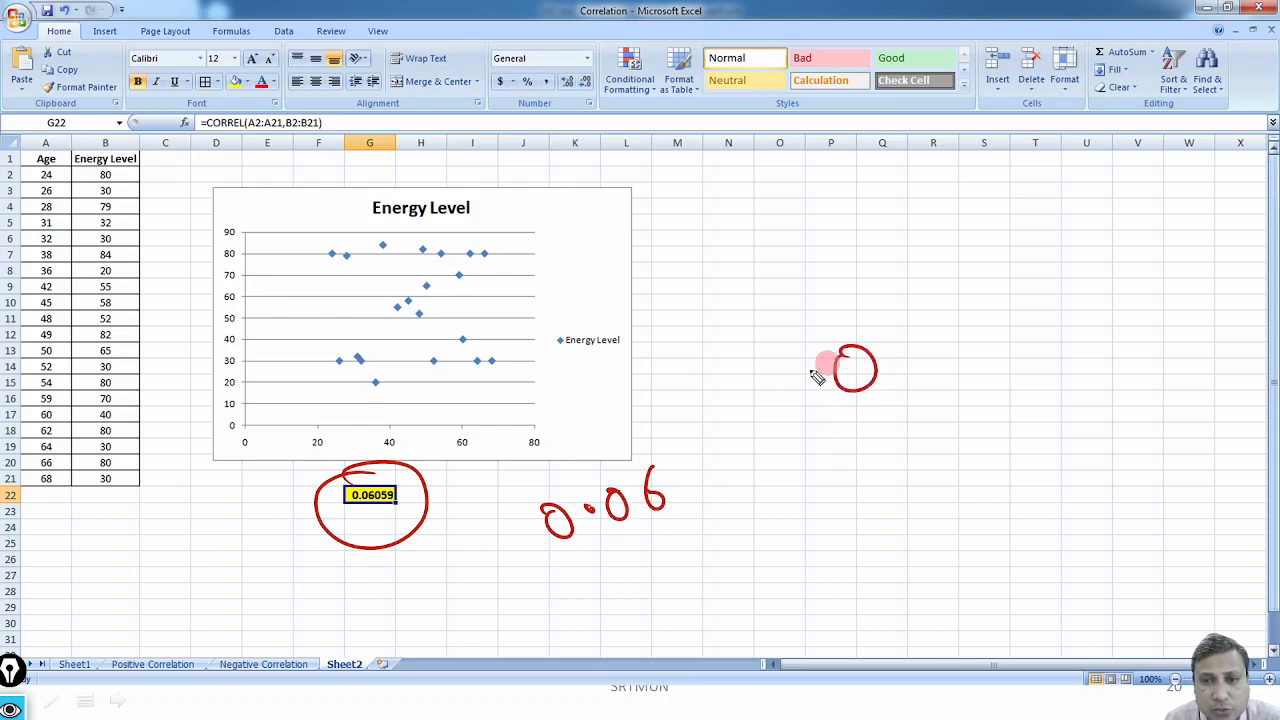
drag(784, 386, 818, 372)
drag(808, 366, 812, 398)
drag(948, 330, 932, 352)
drag(955, 345, 1020, 330)
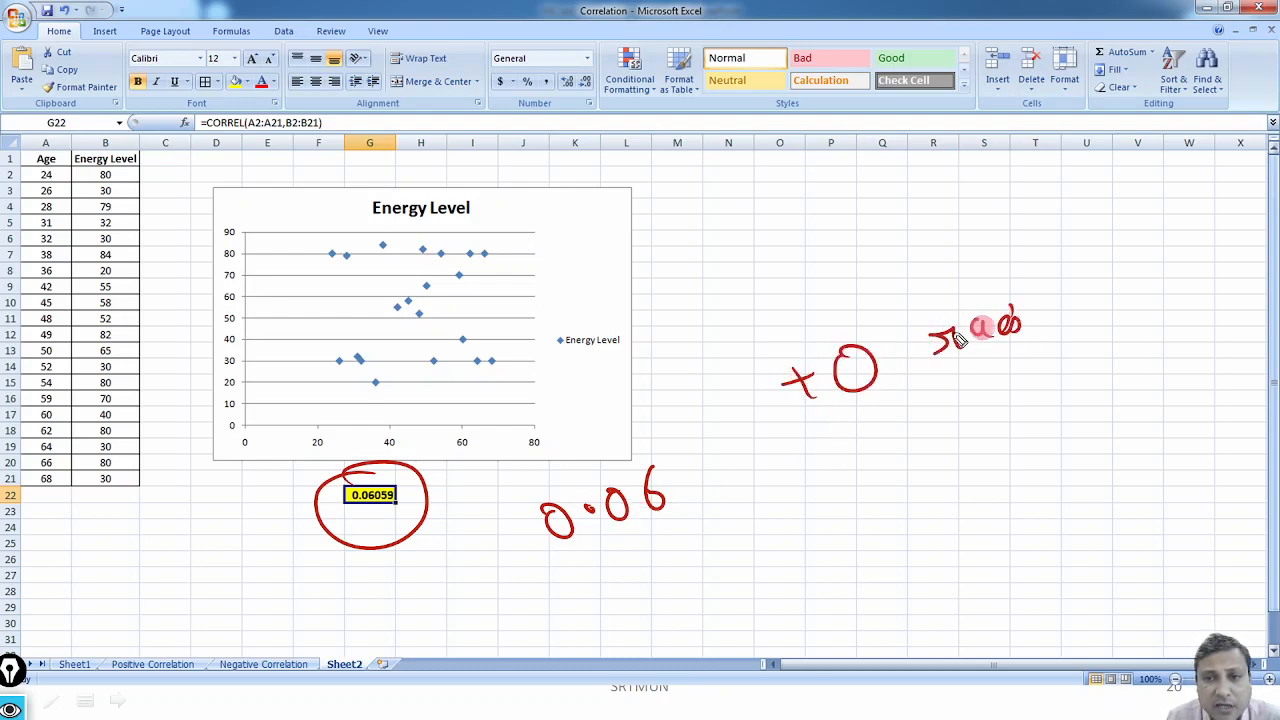
- Draw a box around the "+0" note, add a downward arrow below it, and clear the ink
mouse_move(760, 345)
mouse_down()
mouse_move(825, 428)
mouse_move(1048, 262)
mouse_move(756, 343)
mouse_up()
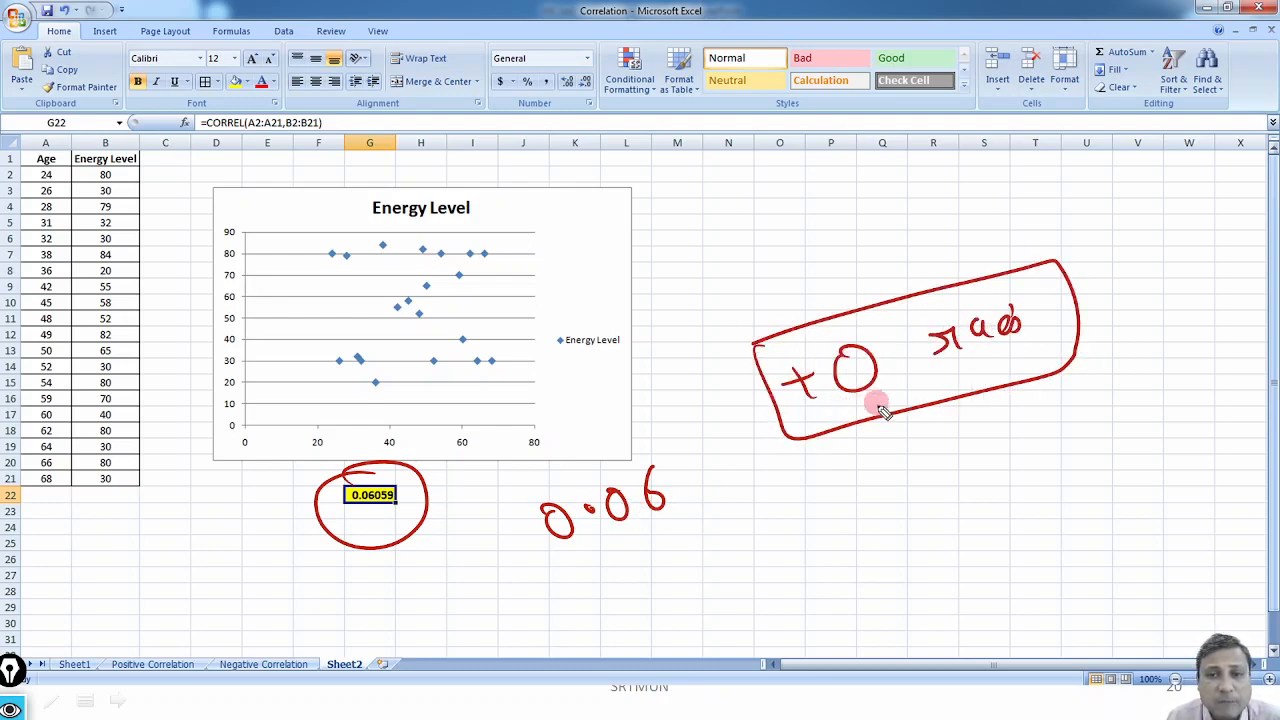
drag(868, 418, 892, 474)
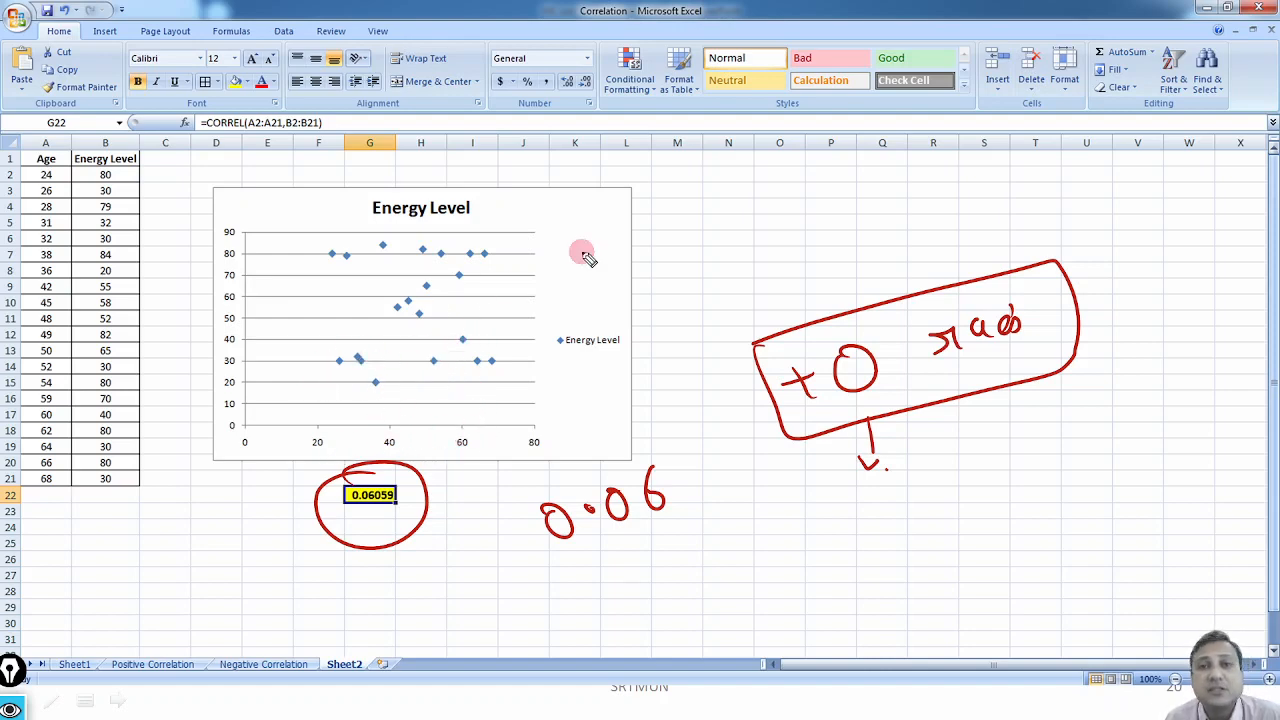
key(e)
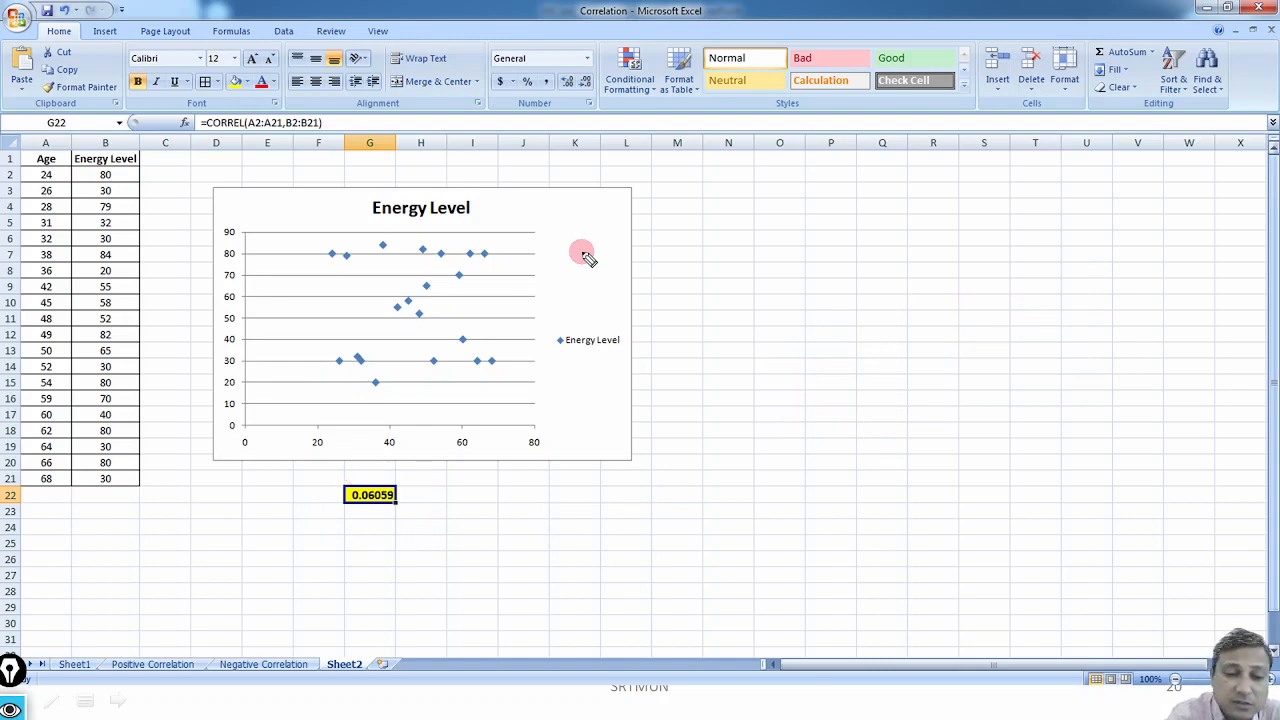
- Advance the slide show to slide 23, which compares the Sick Days and Energy Level charts
click(797, 412)
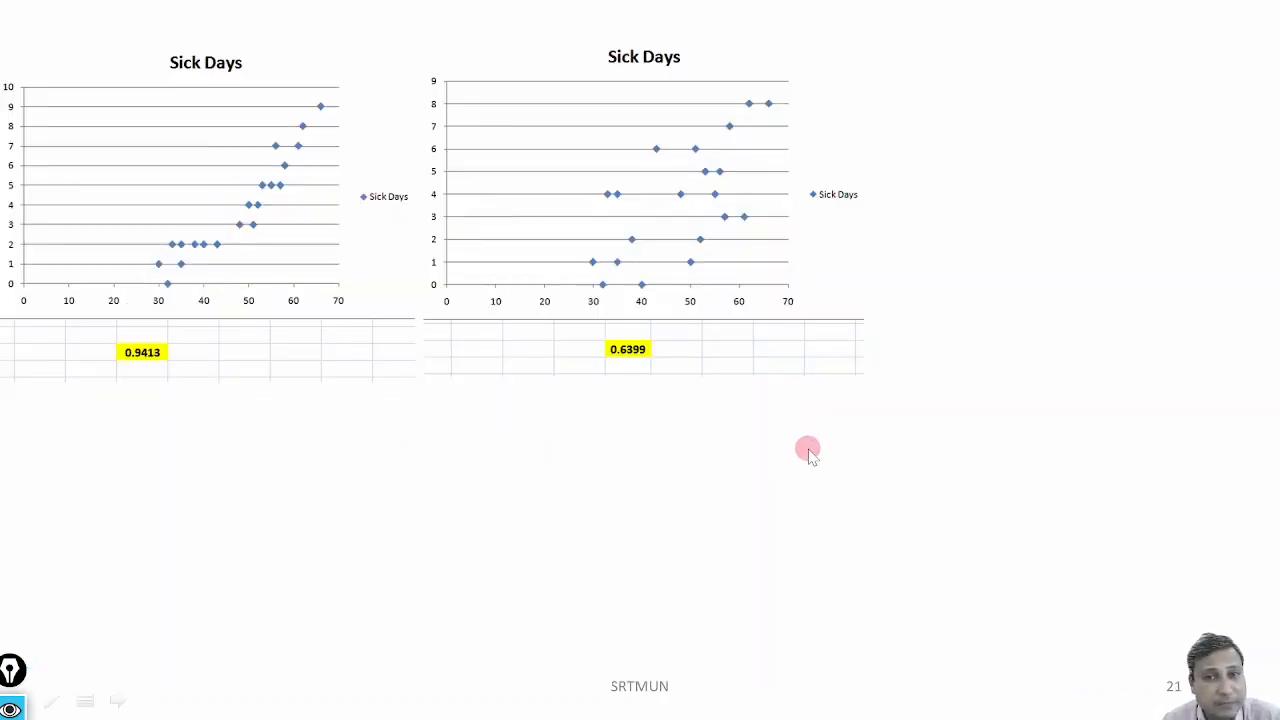
click(810, 452)
click(834, 455)
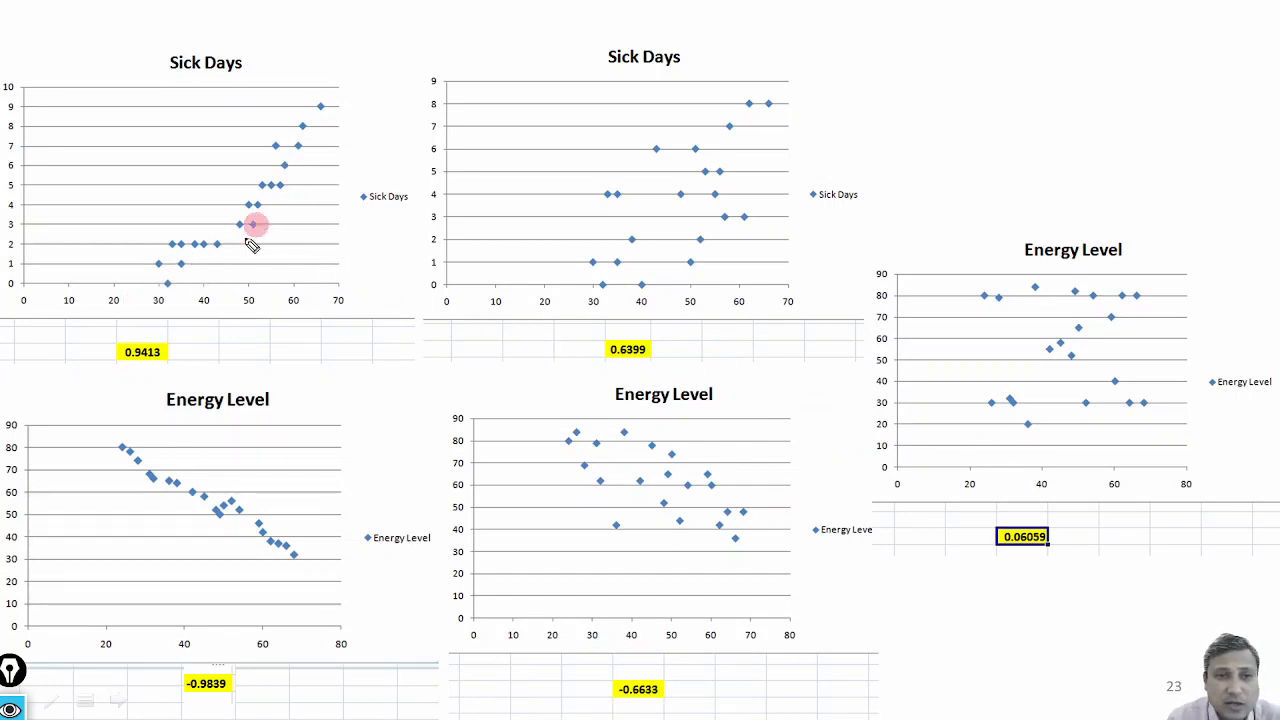
- Circle the first Sick Days chart's correlation value and handwrite "High" both on the chart and beside the value
drag(160, 340, 182, 325)
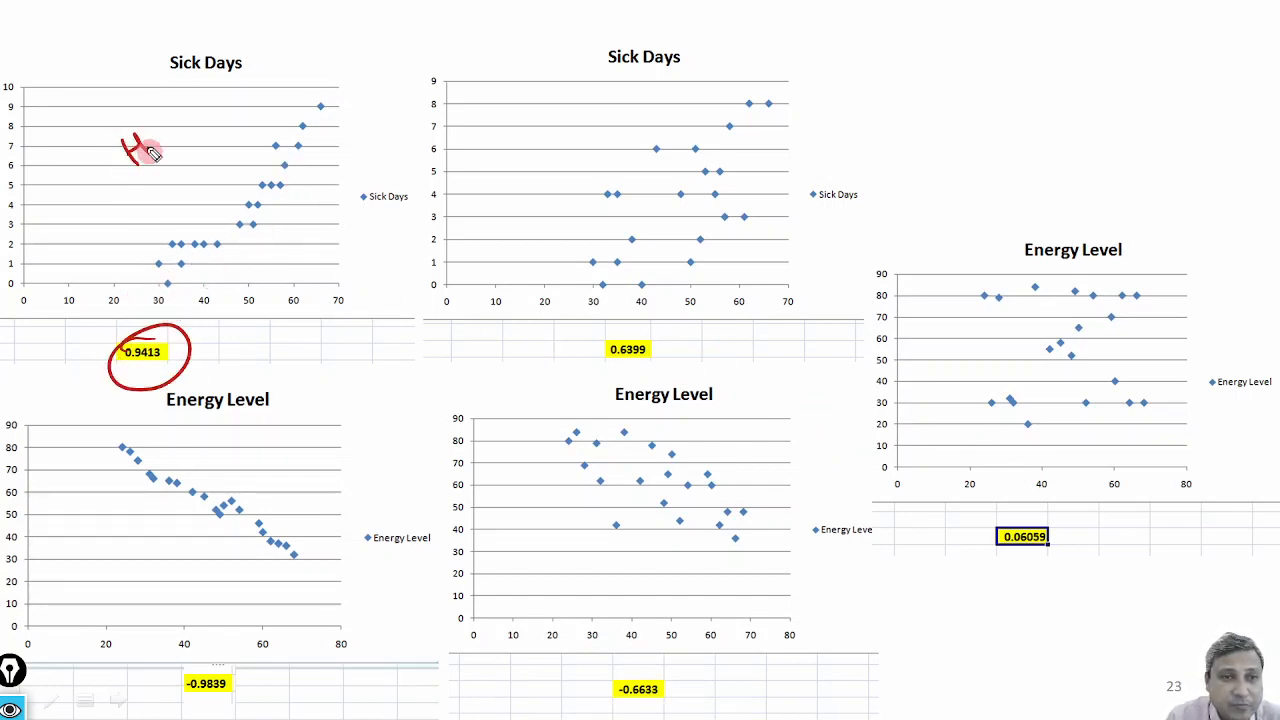
drag(170, 142, 202, 118)
mouse_move(48, 370)
mouse_down()
mouse_move(58, 405)
mouse_move(103, 395)
mouse_move(126, 436)
mouse_up()
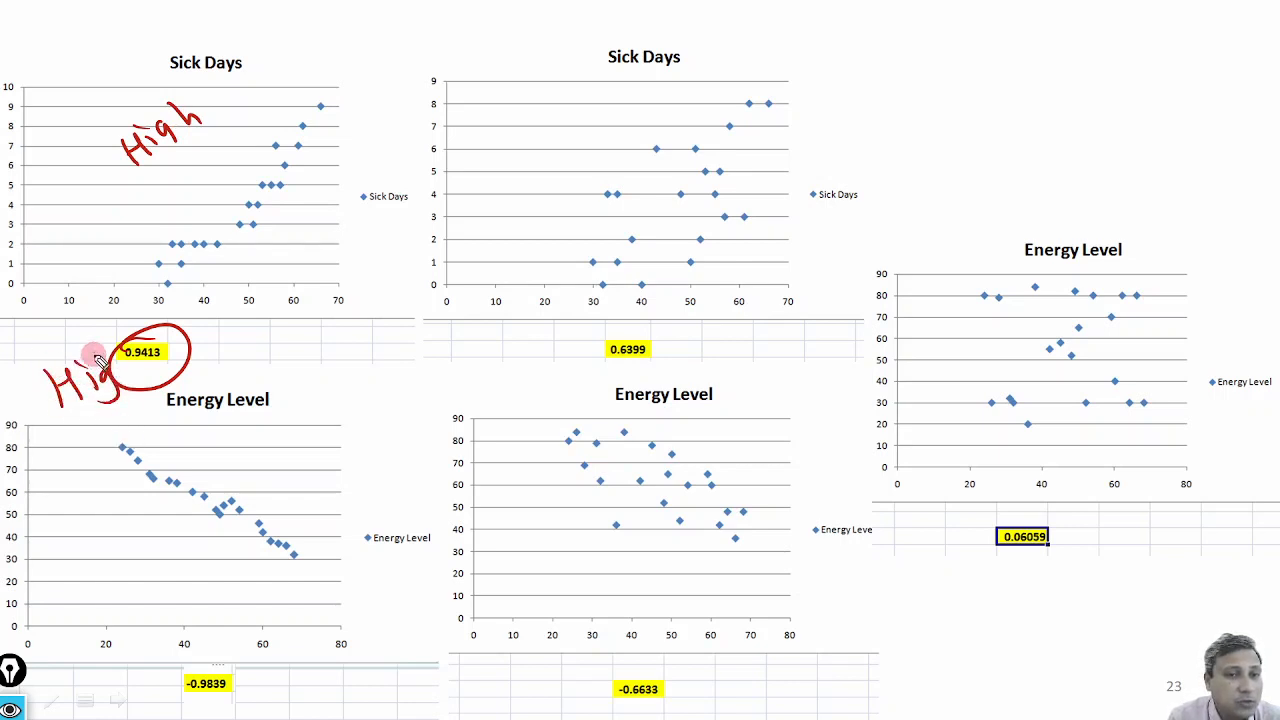
drag(118, 372, 140, 357)
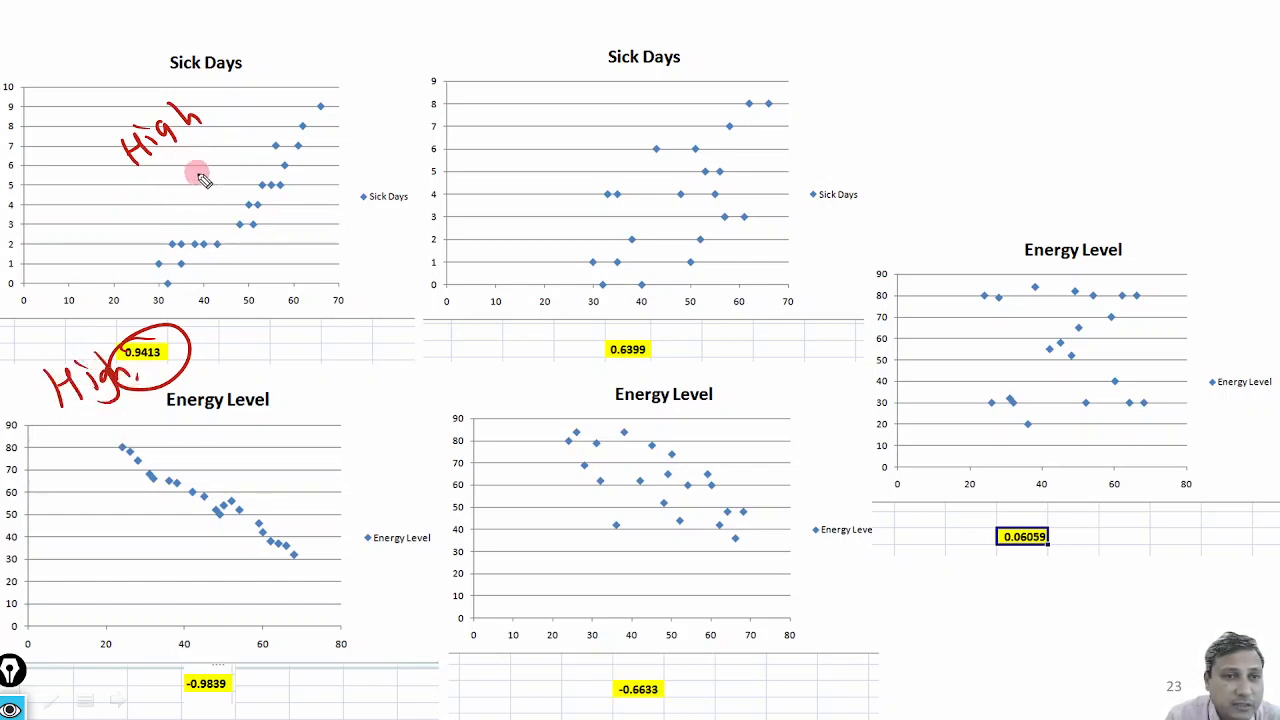
- Extend the first Sick Days chart's label with "d. posit" and draw a rising line through its points
drag(224, 88, 236, 108)
mouse_move(214, 150)
mouse_down()
mouse_move(222, 172)
mouse_move(252, 118)
mouse_up()
drag(168, 276, 328, 104)
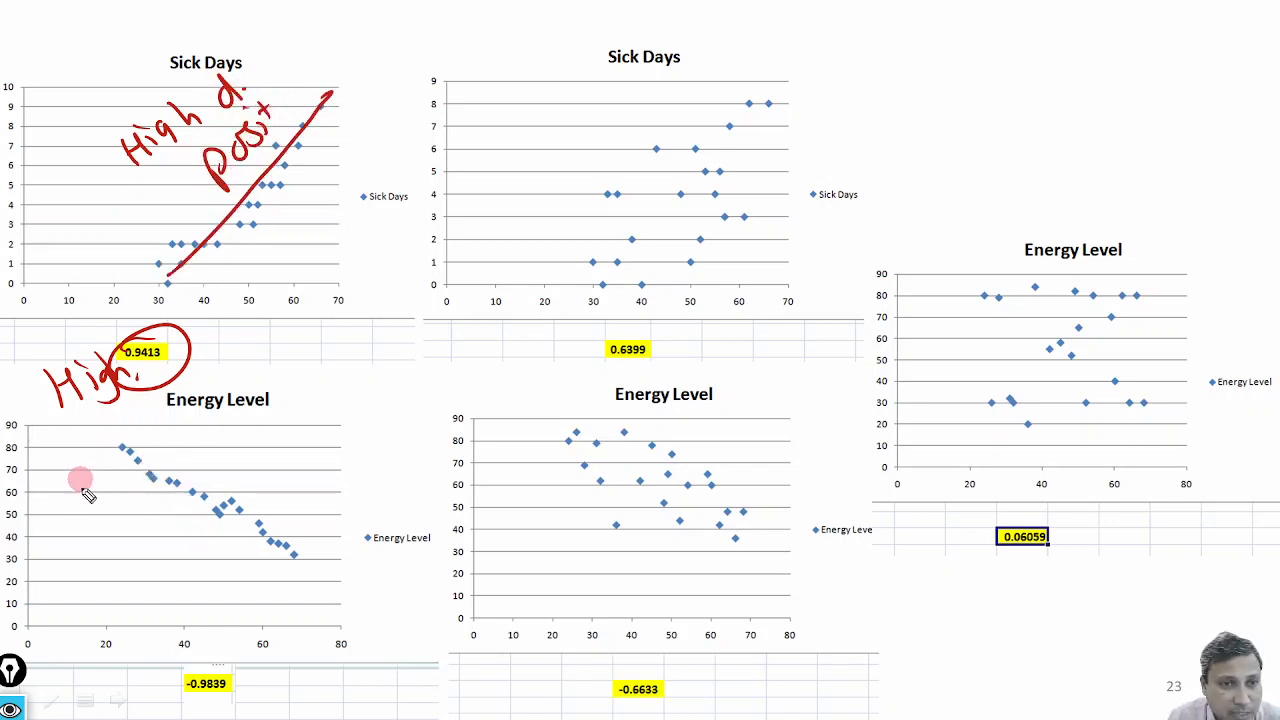
- Handwrite "Neg" on the Energy Level chart below and draw a falling line along its points
drag(70, 488, 86, 482)
drag(90, 480, 104, 492)
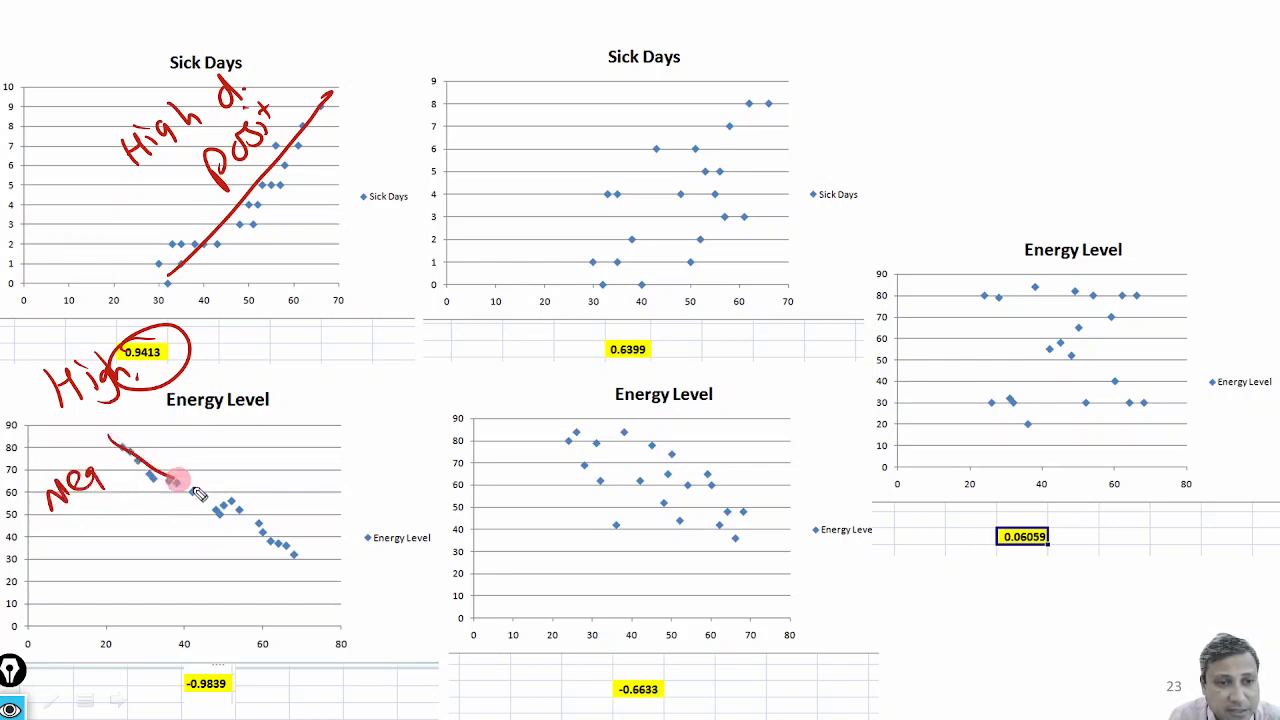
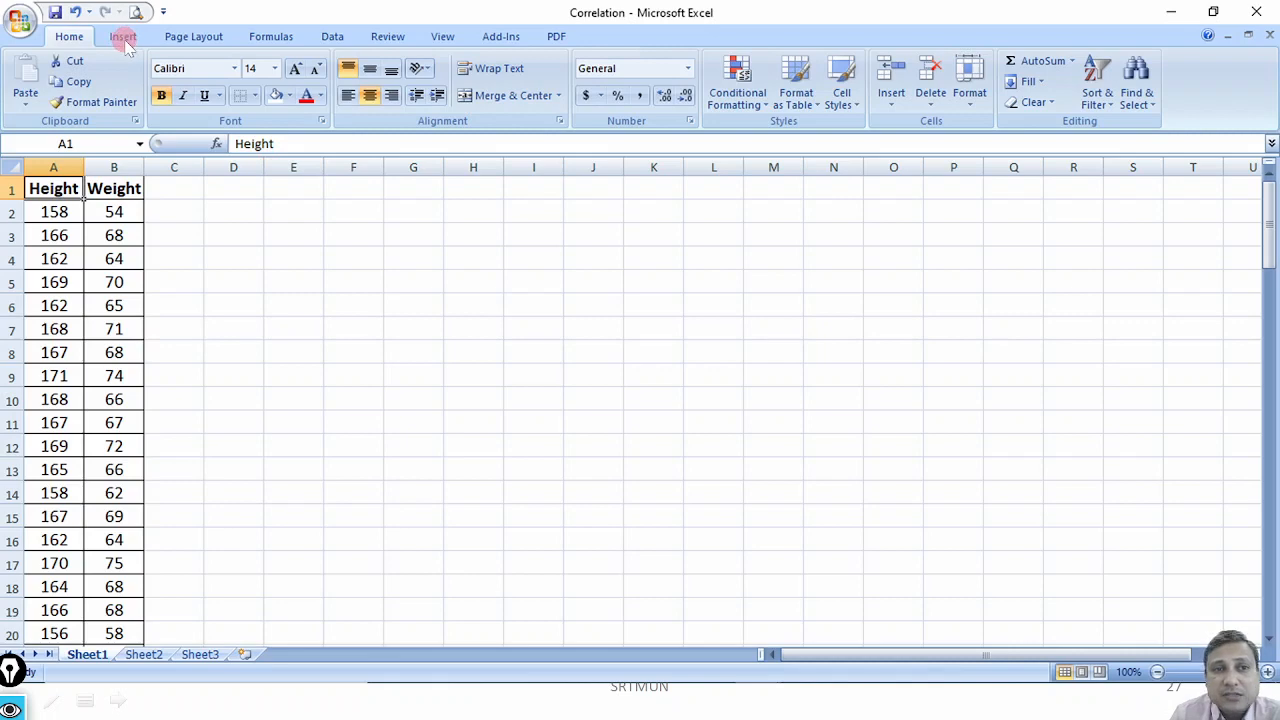
- Insert a markers-only scatter chart from the Height and Weight data
click(123, 37)
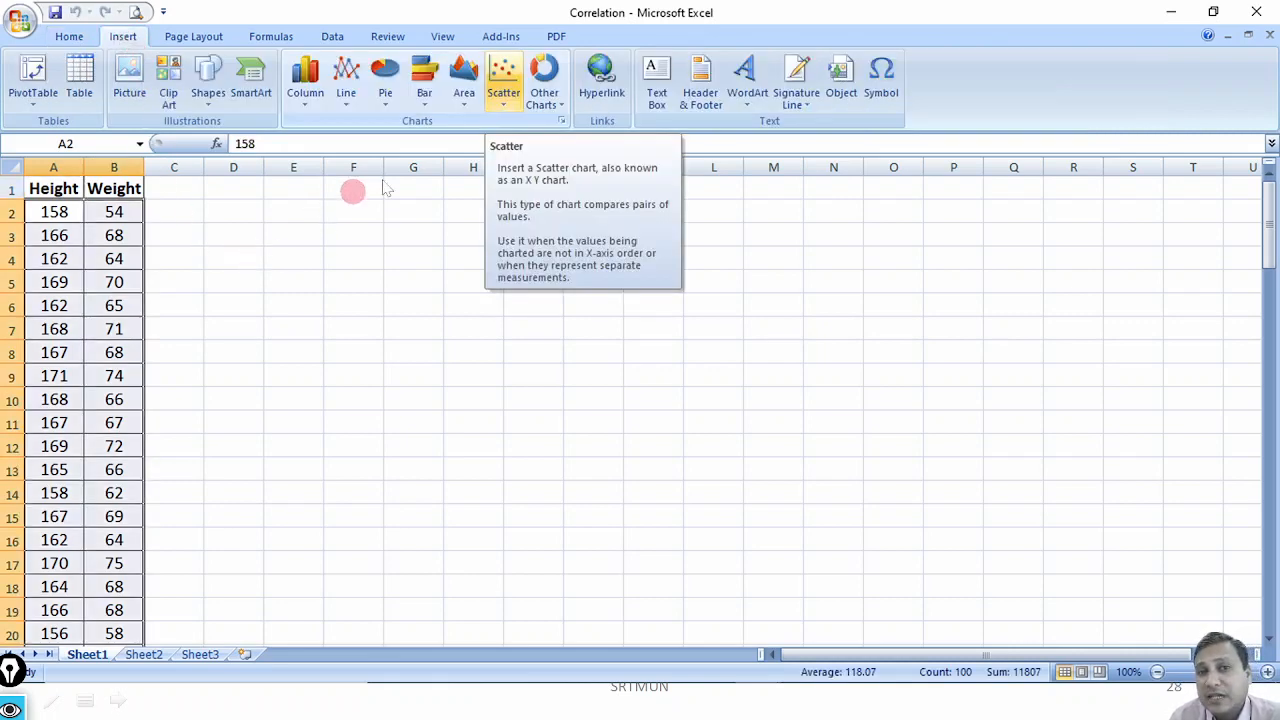
click(507, 88)
click(510, 160)
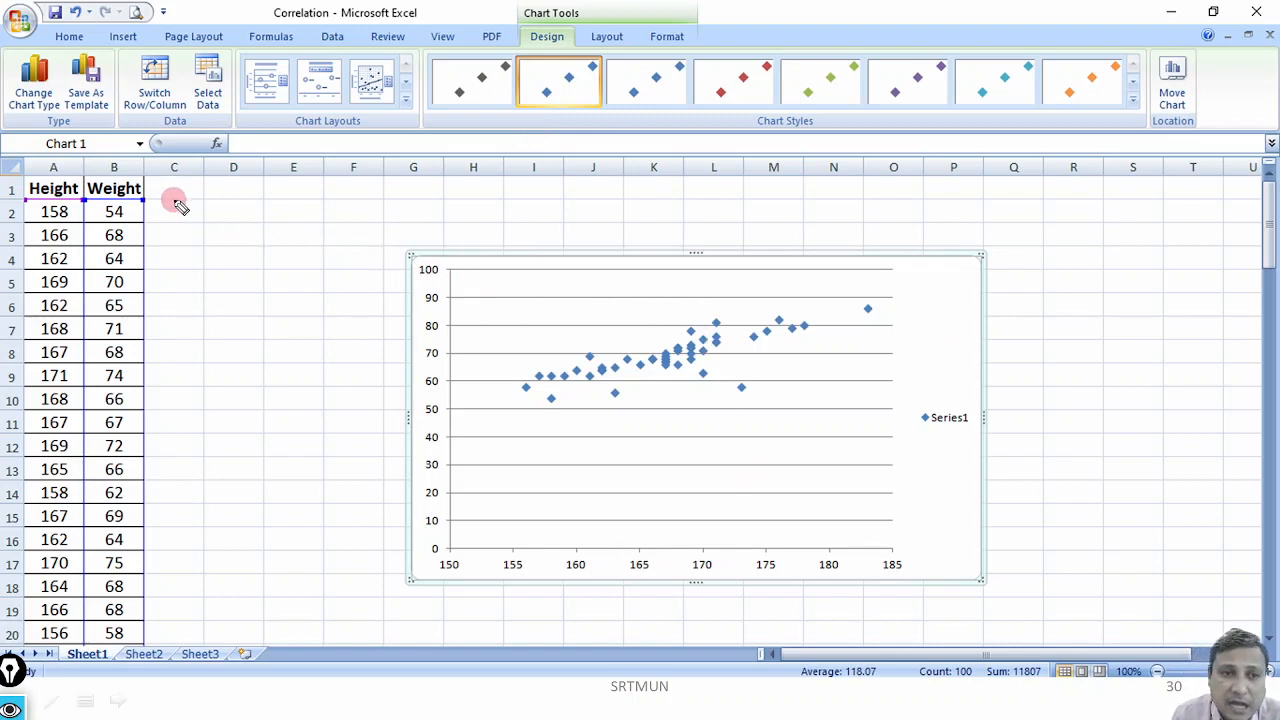
- Handwrite "Height (cm)" under the chart's horizontal axis and "Weight (kg)" beside its vertical axis
mouse_move(636, 586)
mouse_down()
mouse_move(634, 609)
mouse_move(820, 598)
mouse_move(792, 622)
mouse_up()
drag(843, 580, 847, 620)
drag(259, 347, 356, 320)
mouse_move(320, 408)
mouse_down()
mouse_move(323, 434)
mouse_move(360, 426)
mouse_move(328, 462)
mouse_up()
drag(354, 382, 346, 450)
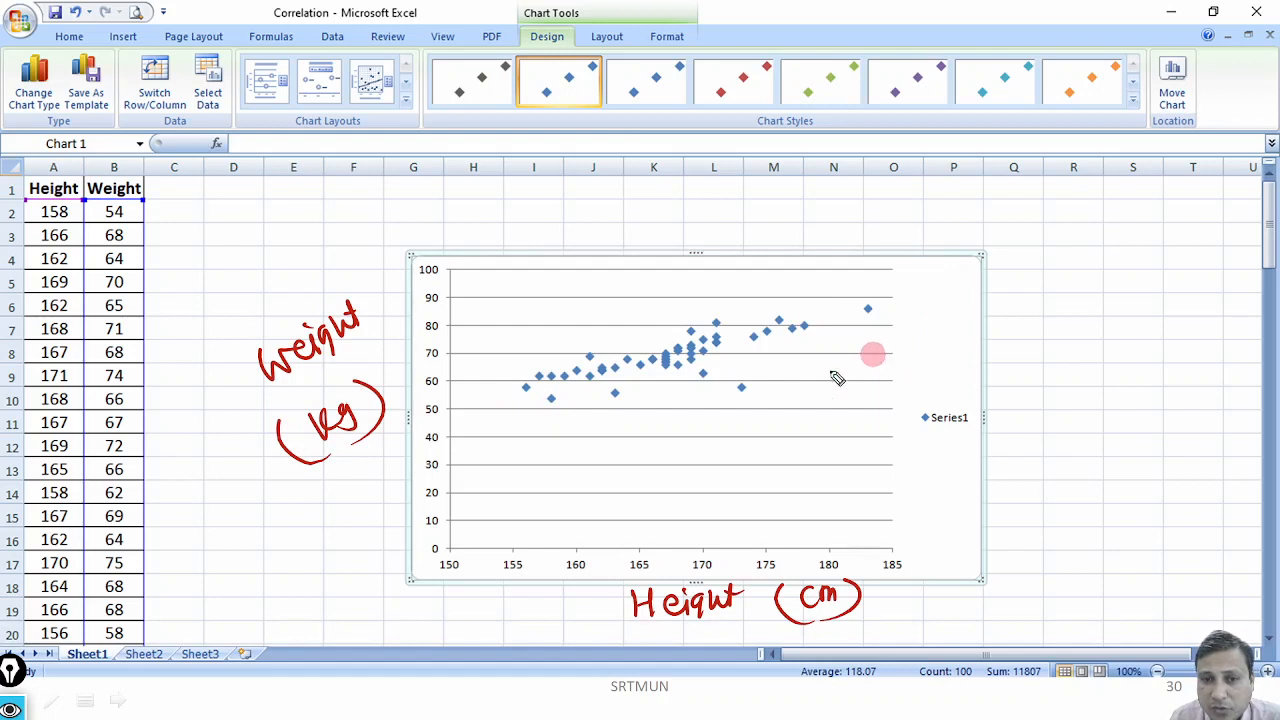
- Draw increase arrows along both axes and a rising trend line through the points, and clear the ink
drag(580, 573, 687, 577)
mouse_move(418, 478)
mouse_down()
mouse_move(423, 400)
mouse_move(406, 357)
mouse_move(427, 349)
mouse_up()
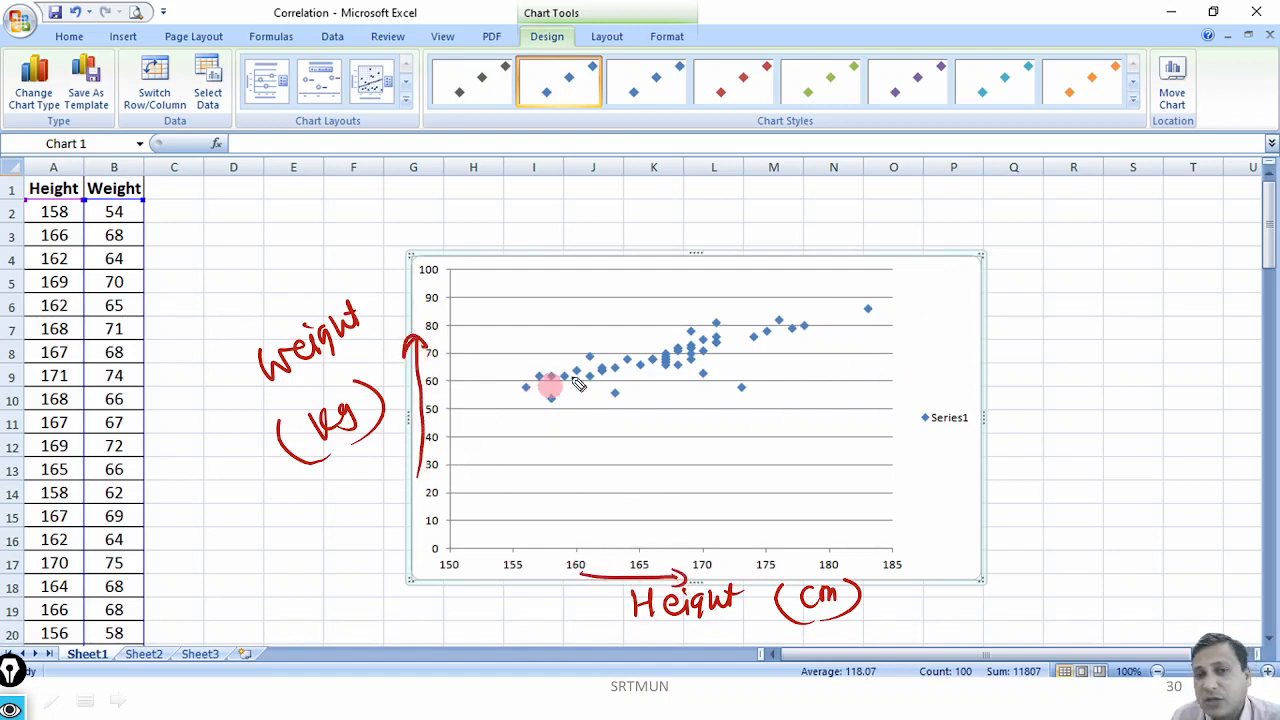
mouse_move(510, 395)
mouse_down()
mouse_move(903, 291)
mouse_move(897, 300)
mouse_up()
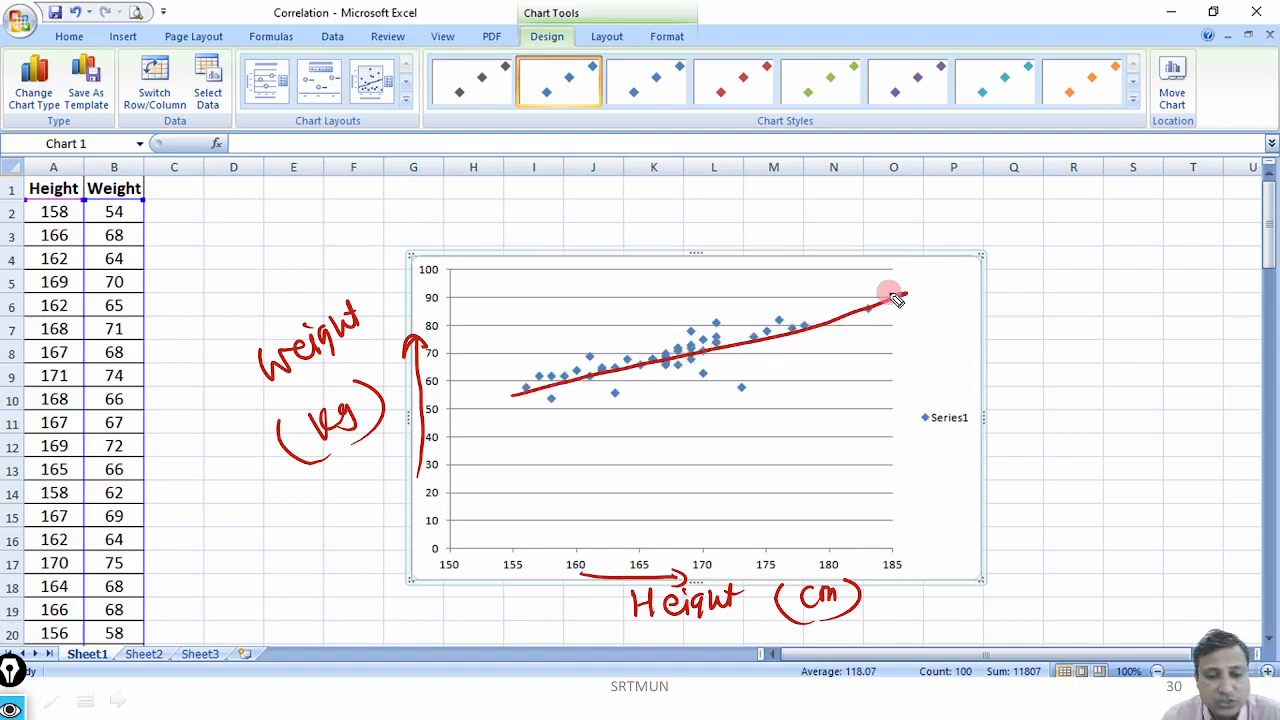
key(ctrl+shift+7)
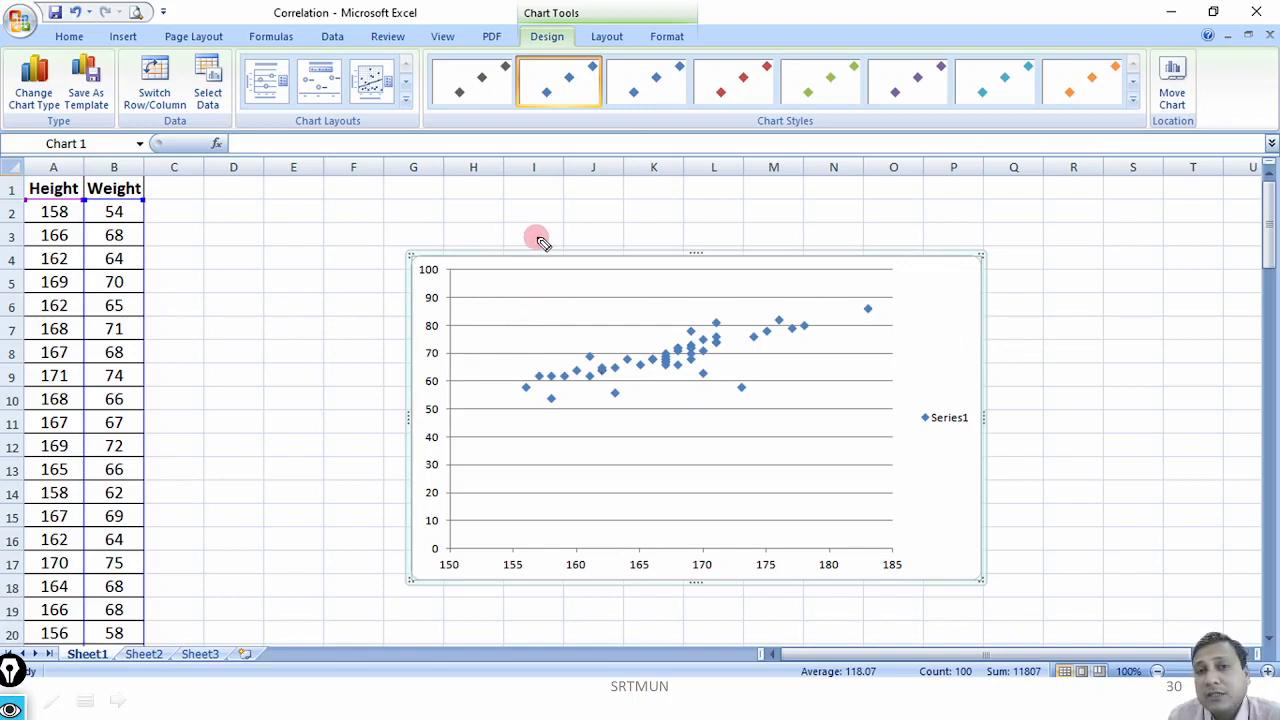
- Handwrite "High Deg Positive" above the height and weight scatter chart, and clear the ink
mouse_move(531, 230)
mouse_down()
mouse_move(574, 209)
mouse_move(614, 226)
mouse_move(643, 206)
mouse_up()
mouse_move(343, 222)
mouse_down()
mouse_move(349, 237)
mouse_move(380, 232)
mouse_move(366, 191)
mouse_move(417, 234)
mouse_move(423, 177)
mouse_move(474, 203)
mouse_move(508, 183)
mouse_up()
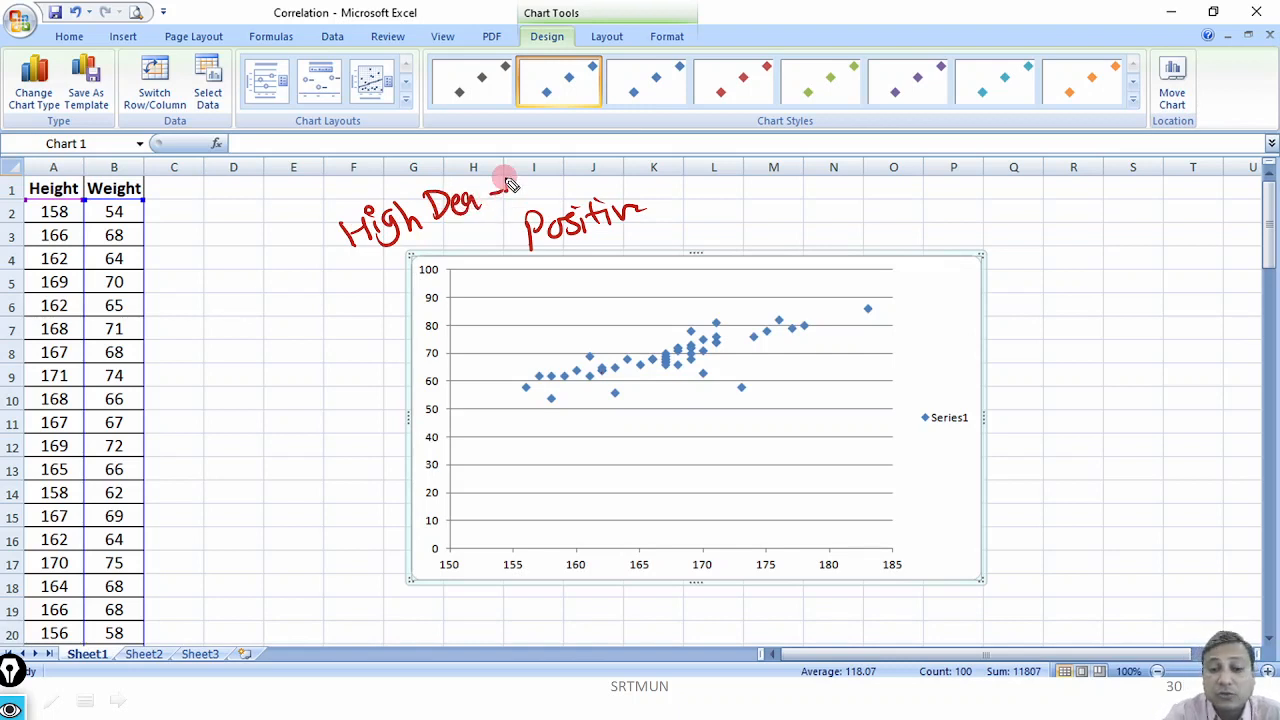
key(ctrl+shift+7)
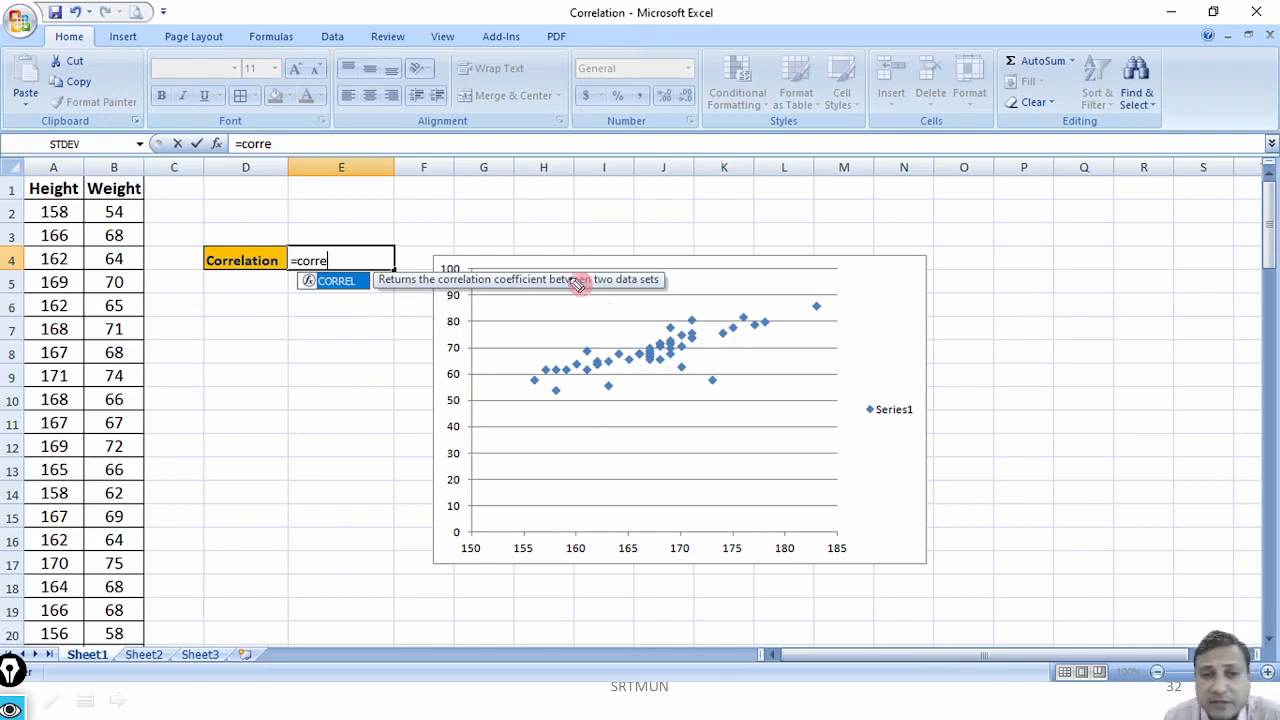
- Circle and tick the CORREL function suggestion under E4, handwrite "CORREL" below it, and clear the ink
mouse_move(338, 258)
mouse_down()
mouse_move(296, 262)
mouse_move(370, 263)
mouse_up()
mouse_move(312, 392)
mouse_down()
mouse_move(320, 408)
mouse_move(343, 383)
mouse_move(378, 396)
mouse_move(418, 345)
mouse_move(438, 366)
mouse_up()
drag(330, 302, 355, 298)
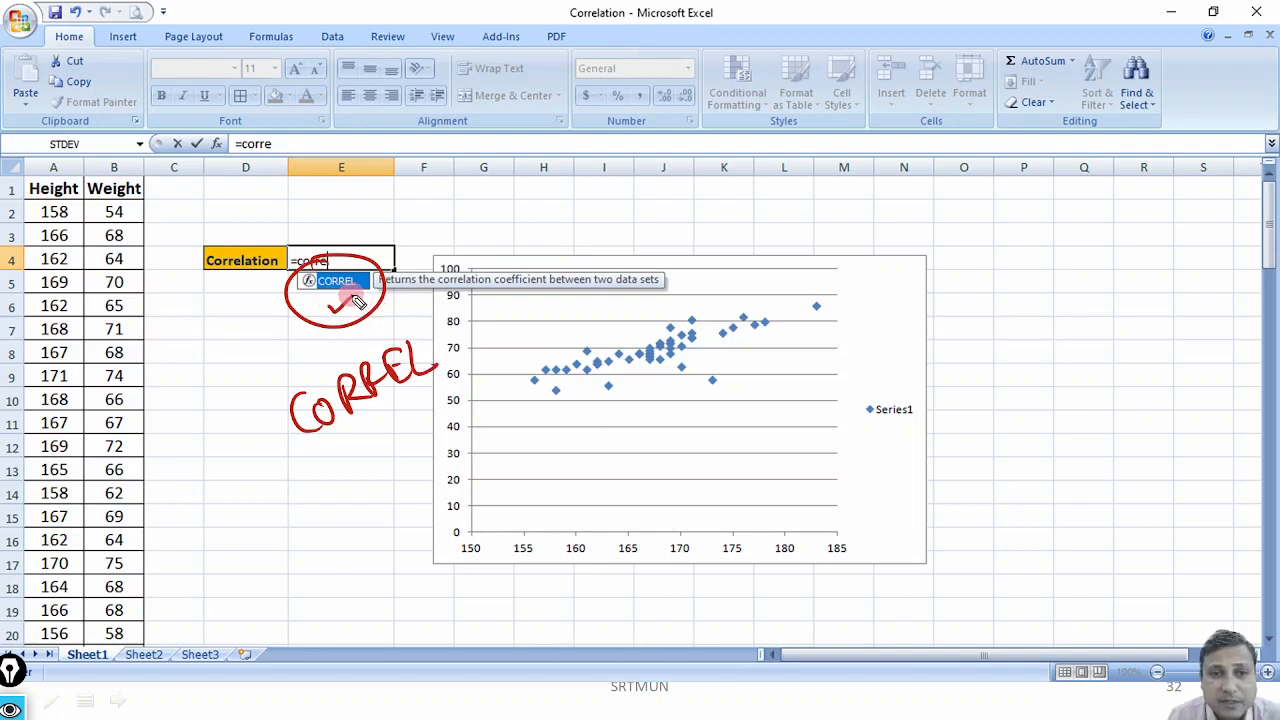
key(ctrl+shift+7)
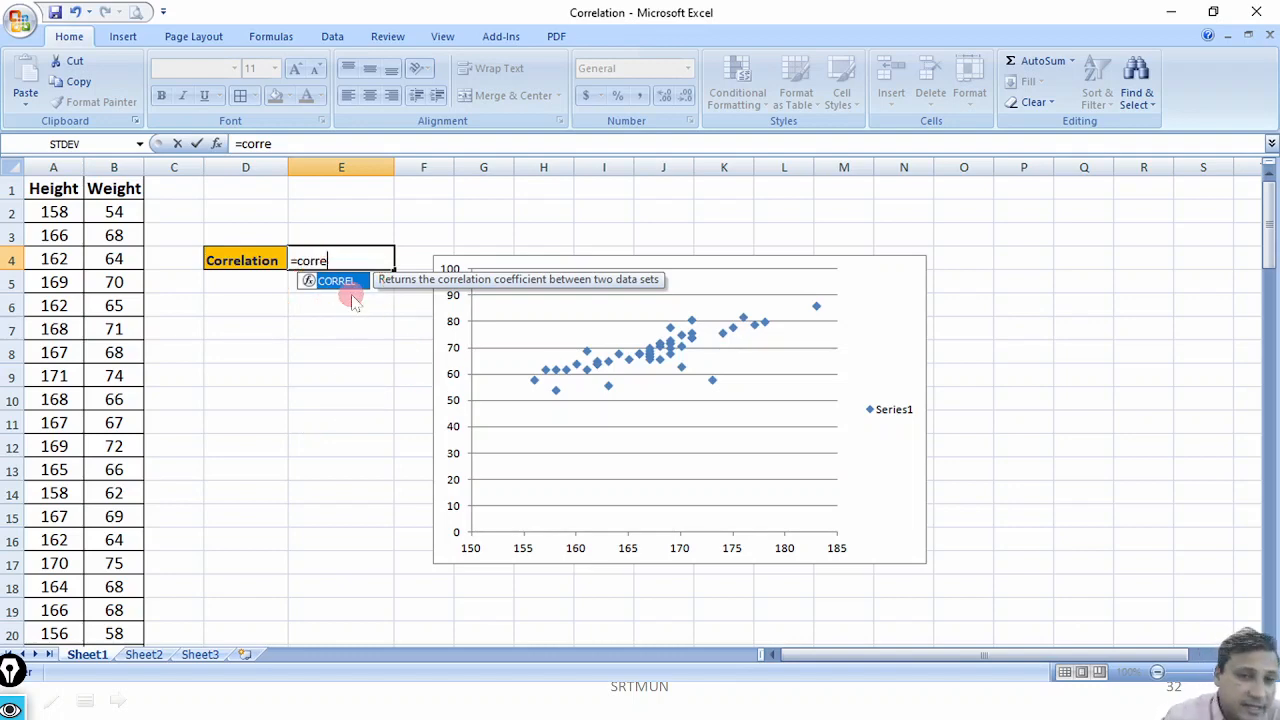
- Complete the formula =CORREL(A2:A51,B2:B51) in E4 to correlate the Height and Weight columns
double_click(336, 281)
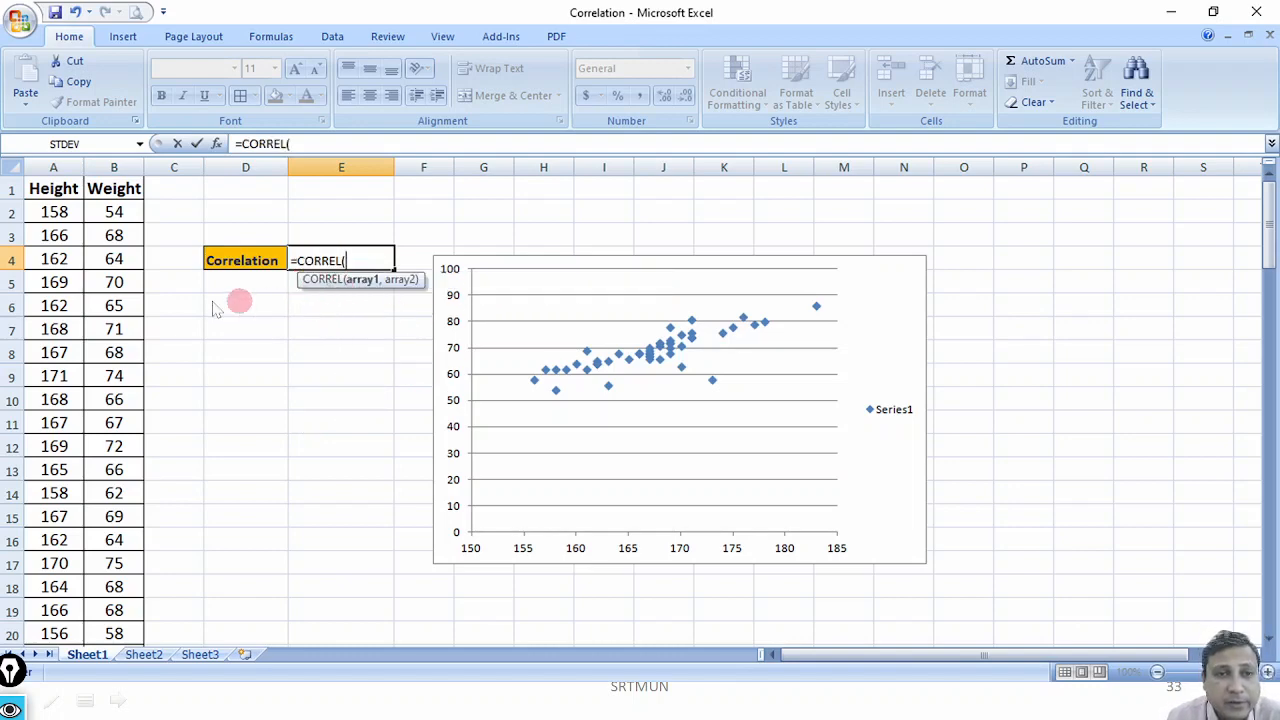
click(58, 213)
text(:A51,)
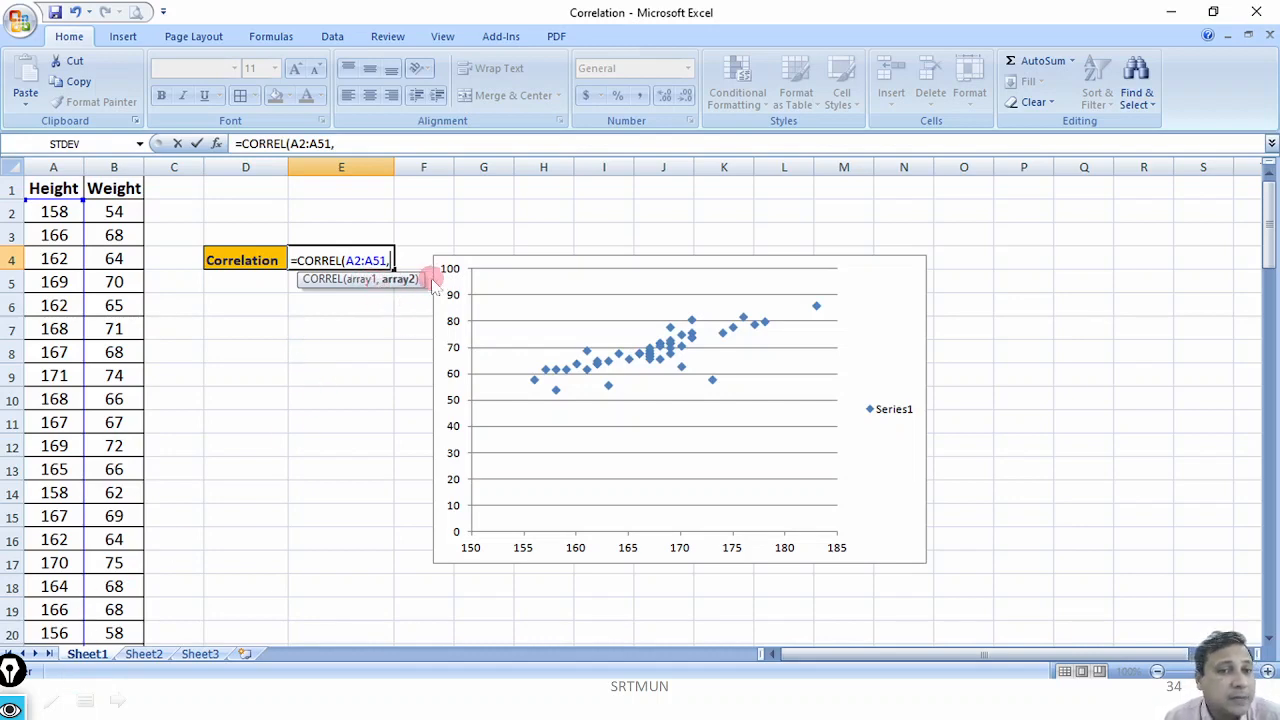
click(110, 212)
key(ctrl+shift+Down)
text())
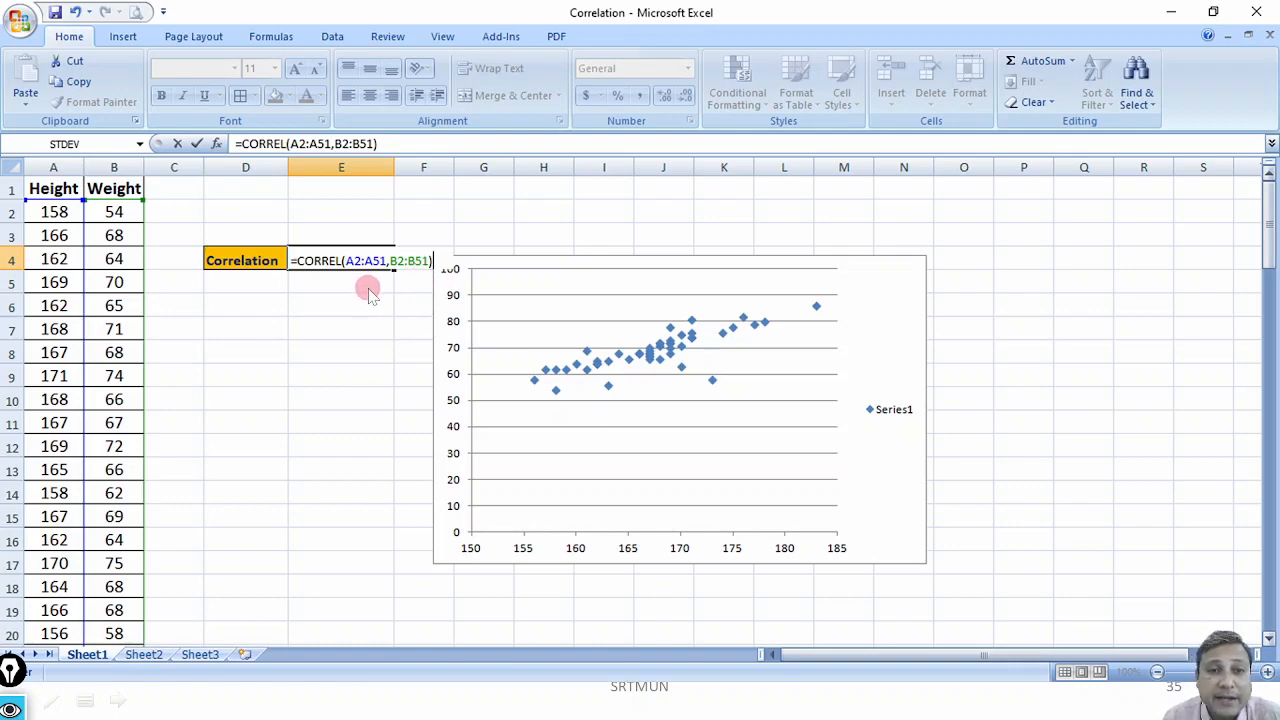
key(Return)
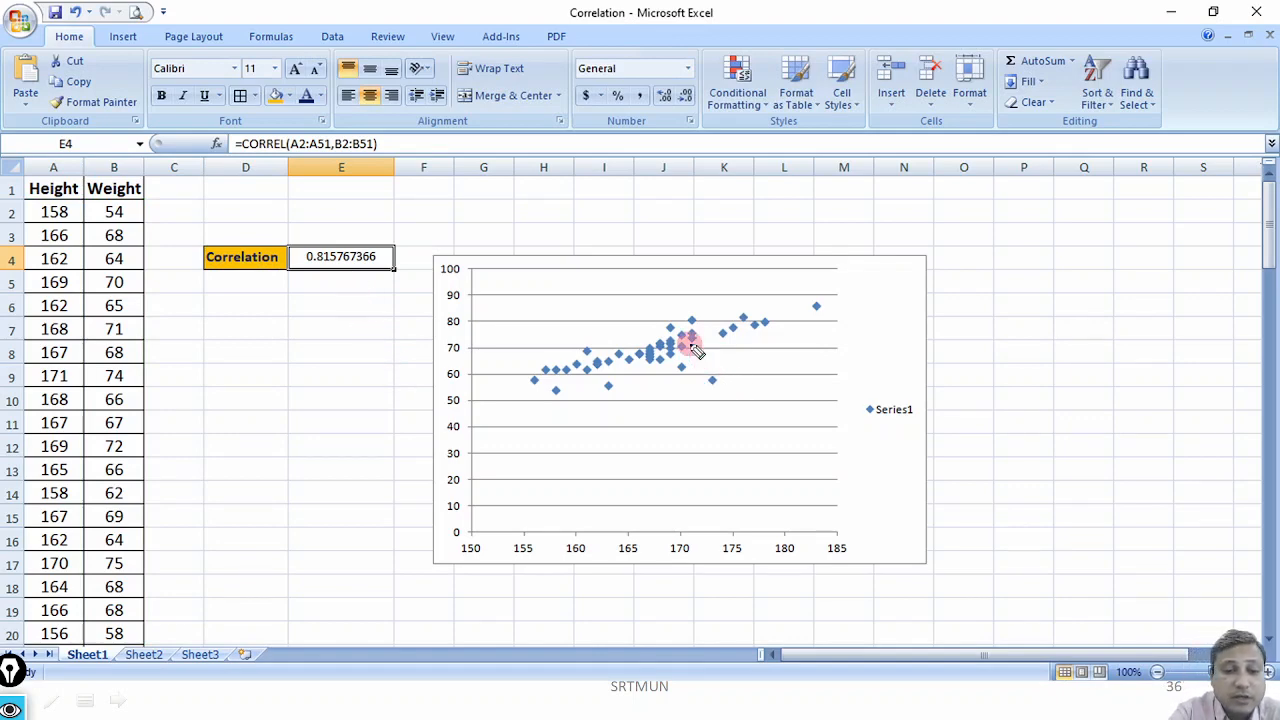
- Circle the correlation result in E4 and handwrite "+0.81" below it
mouse_move(322, 230)
mouse_down()
mouse_move(408, 271)
mouse_move(338, 216)
mouse_up()
mouse_move(300, 409)
mouse_down()
mouse_move(349, 392)
mouse_move(371, 413)
mouse_up()
click(315, 420)
mouse_move(216, 438)
mouse_down()
mouse_move(253, 424)
mouse_move(249, 462)
mouse_up()
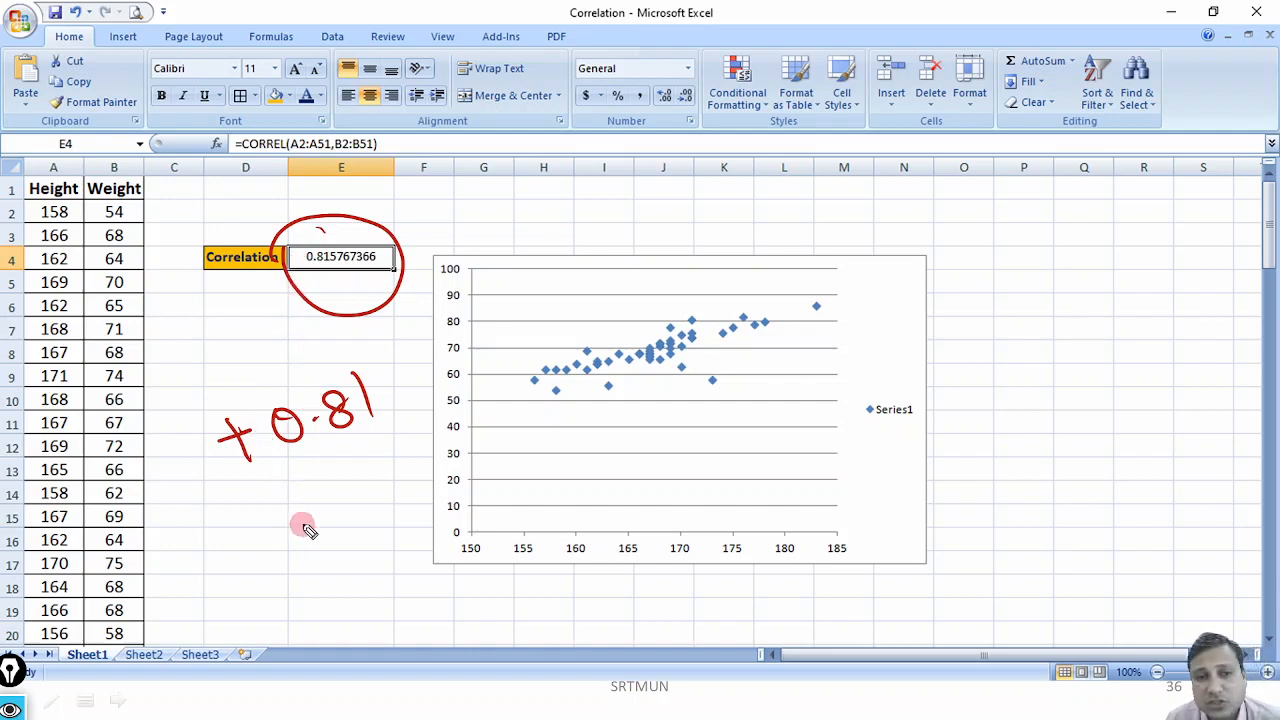
- Handwrite "+1" with circles around it and "+0.81", start writing "Hi" above the chart, and clear the ink
click(184, 541)
drag(184, 540, 206, 532)
mouse_move(195, 525)
mouse_down()
mouse_move(197, 552)
mouse_move(238, 536)
mouse_move(190, 500)
mouse_up()
mouse_move(277, 370)
mouse_down()
mouse_move(307, 482)
mouse_move(252, 400)
mouse_up()
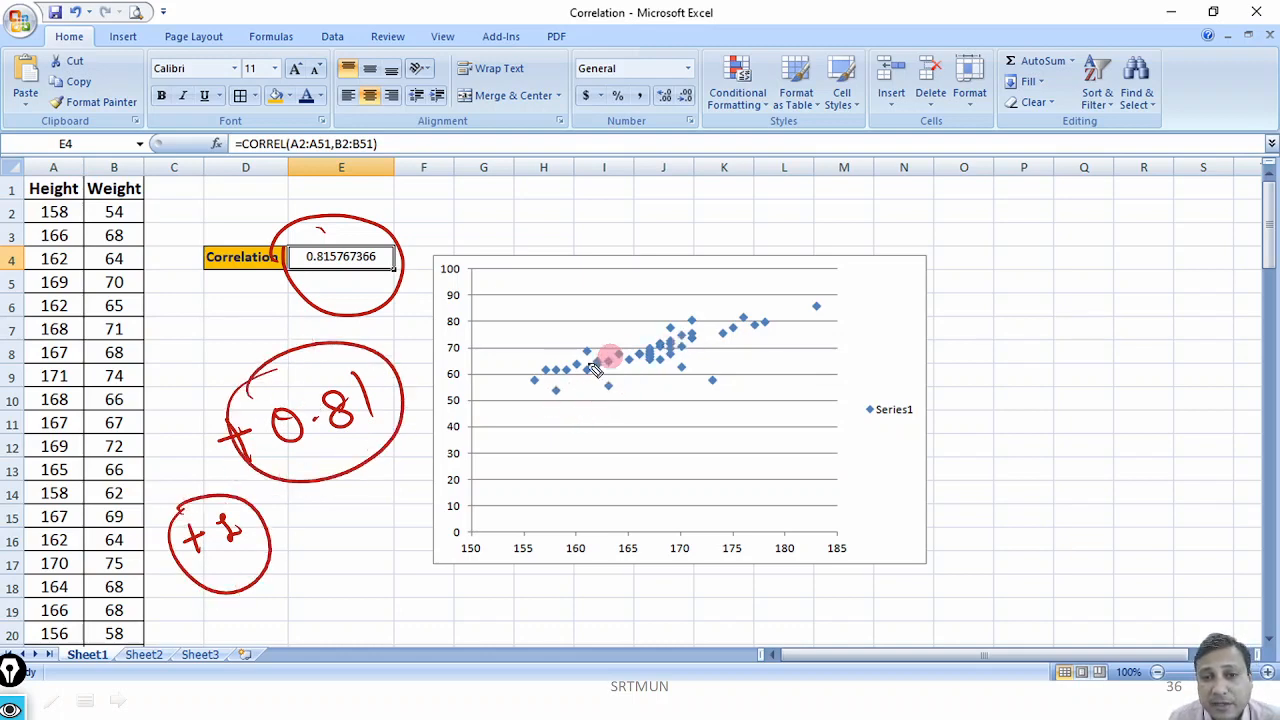
drag(640, 243, 646, 272)
mouse_move(644, 260)
mouse_down()
mouse_move(668, 268)
mouse_move(682, 250)
mouse_up()
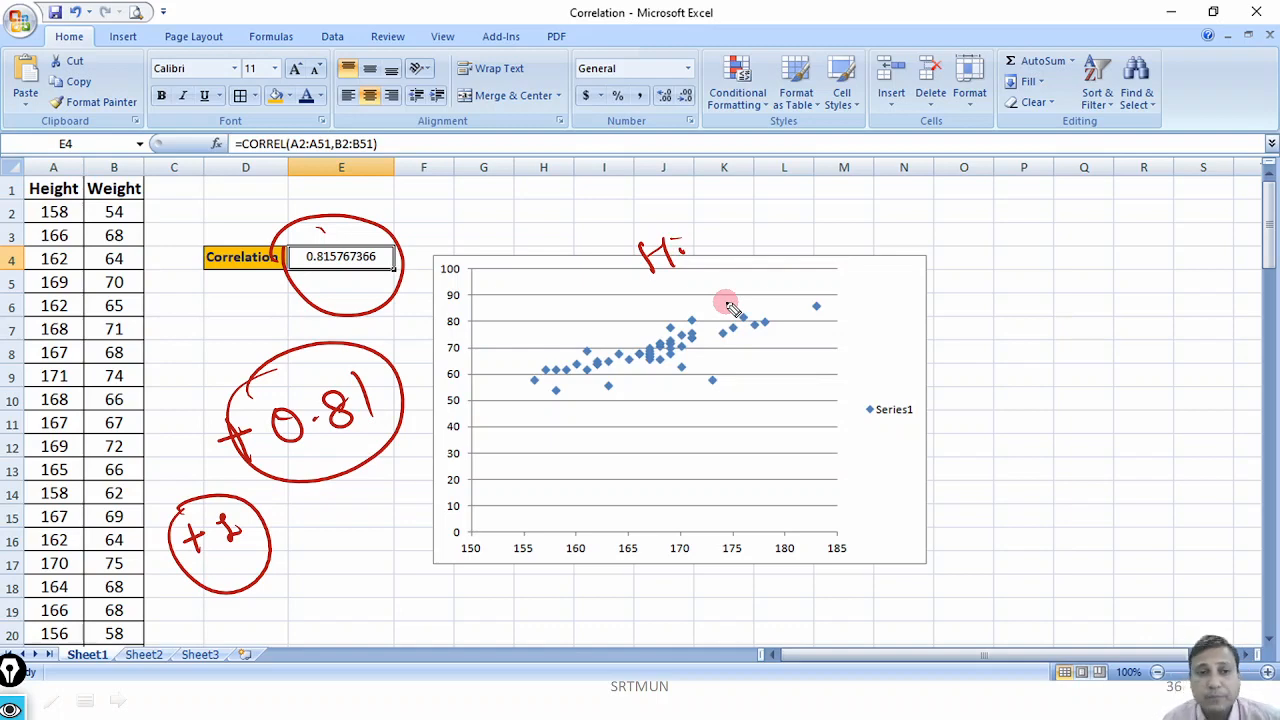
key(Escape)
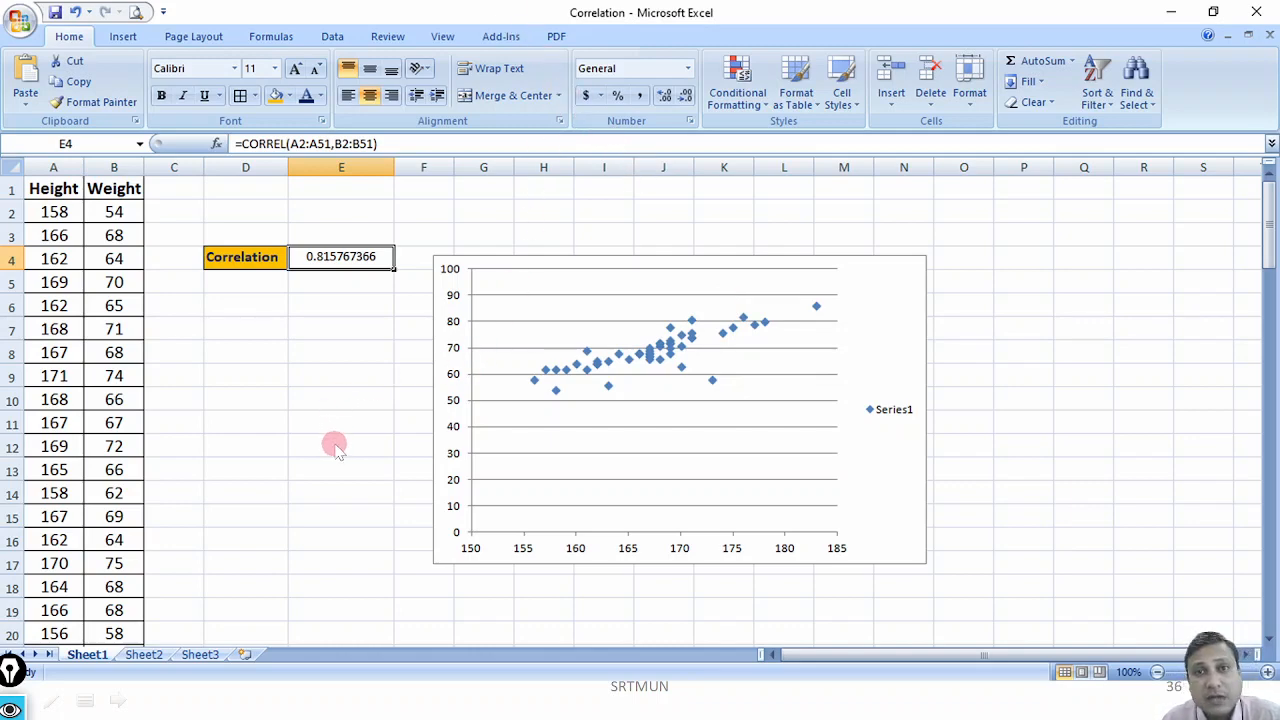
- Advance the presentation through the correlation degree scale marking +0.81 to the SPSS correlation demonstration
key(Right)
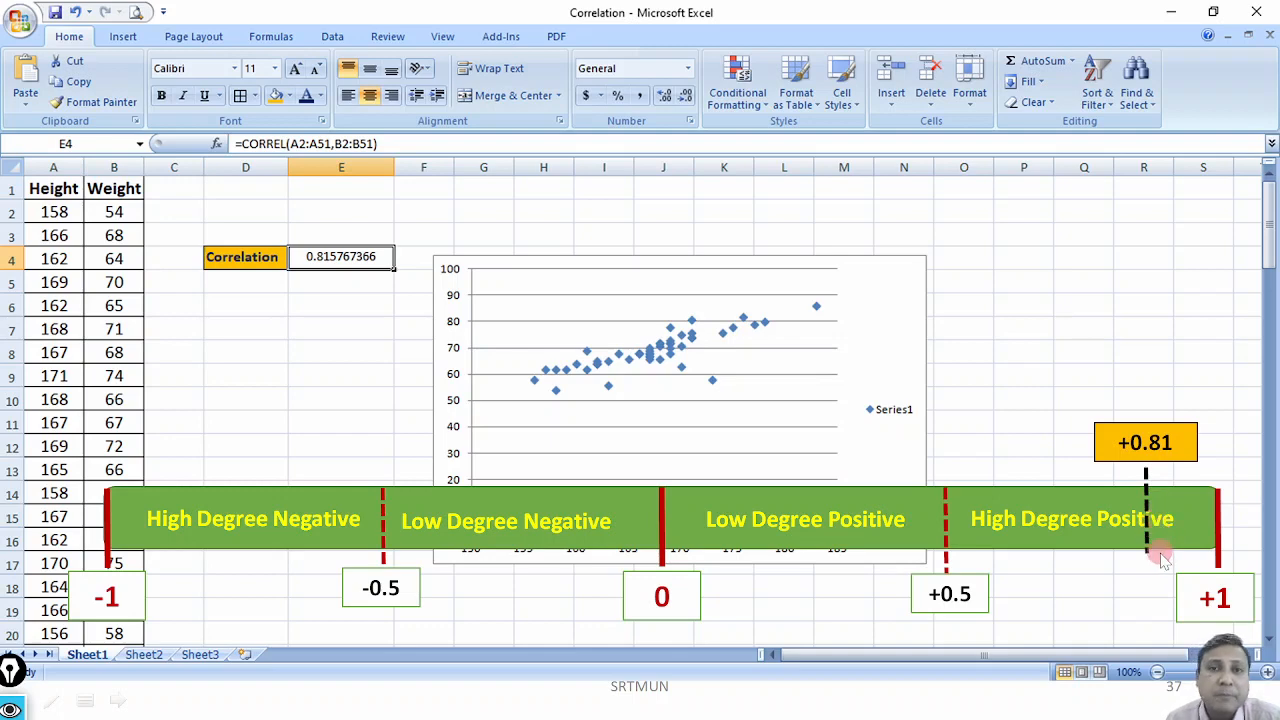
click(1066, 402)
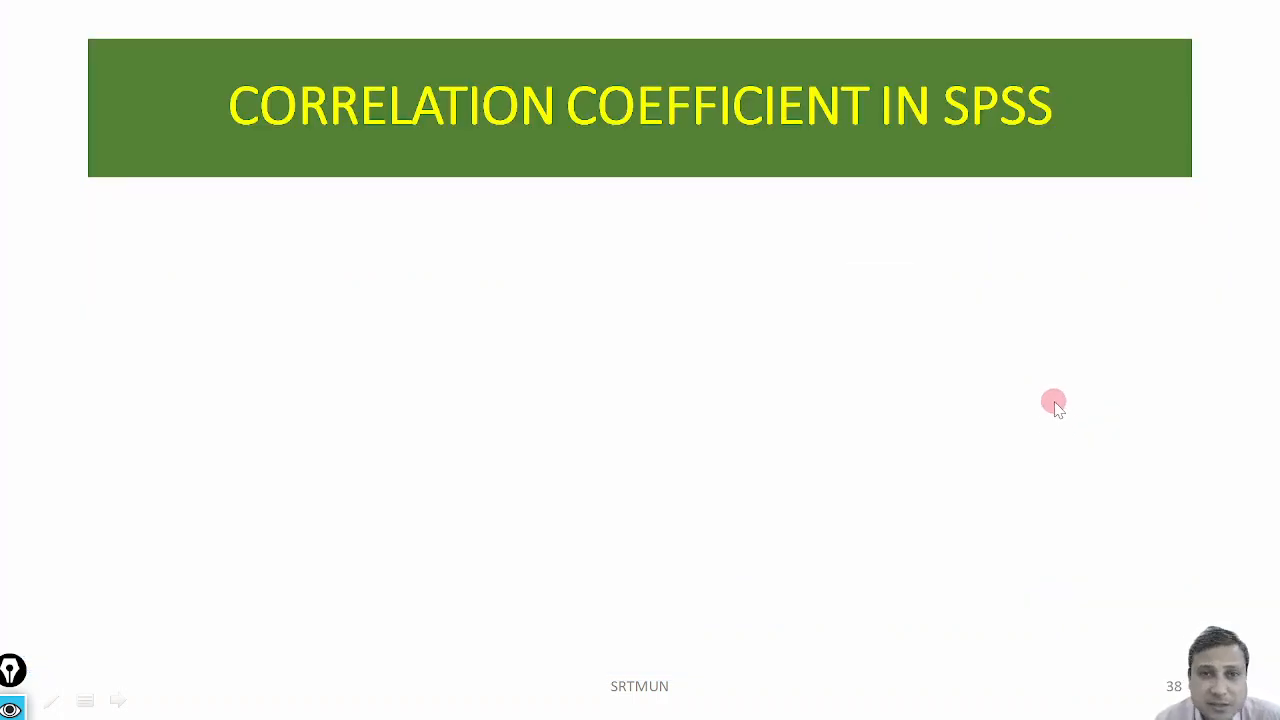
click(835, 432)
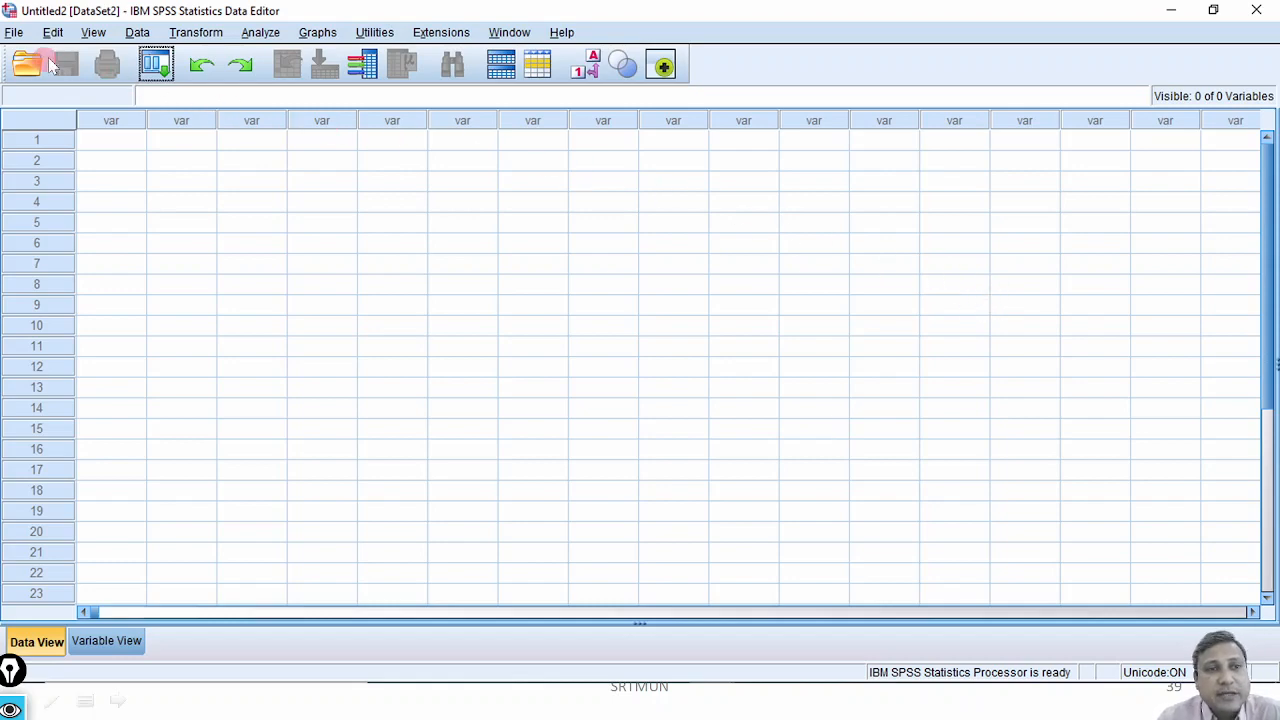
- Import Sheet1 of Correlation.xlsx into SPSS as data, reading variable names from the first row
click(14, 35)
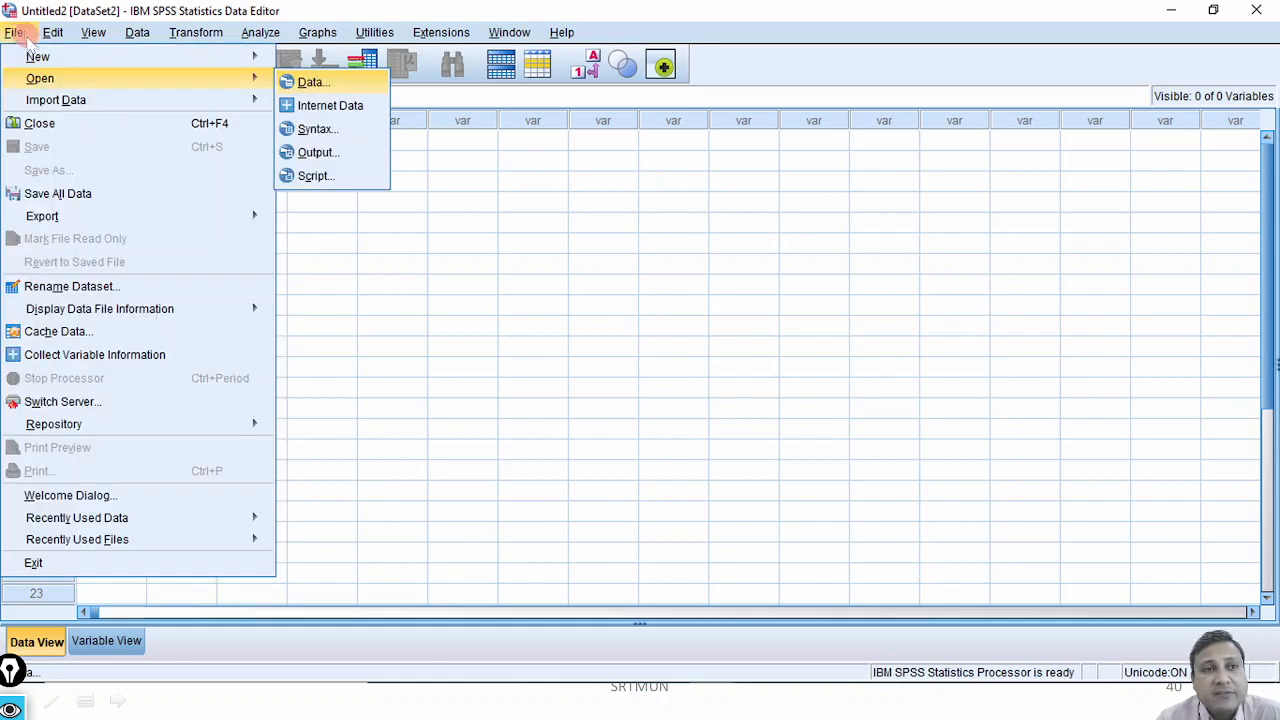
click(338, 87)
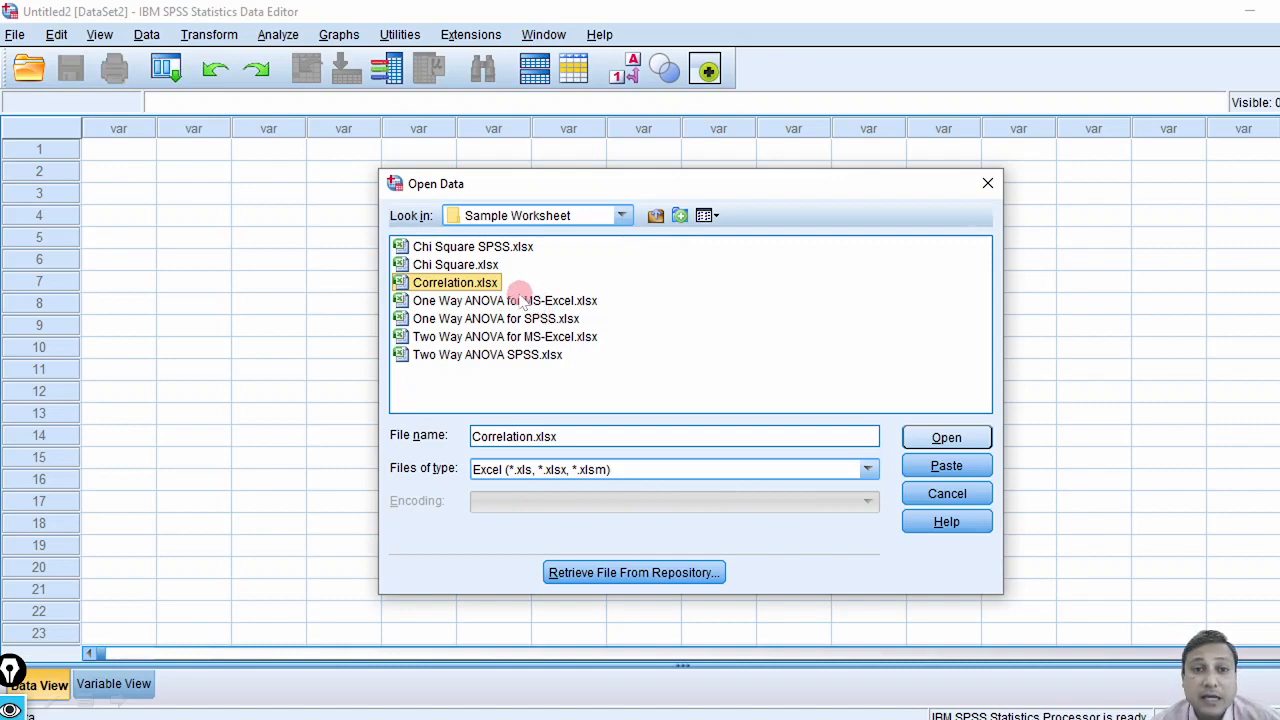
click(946, 437)
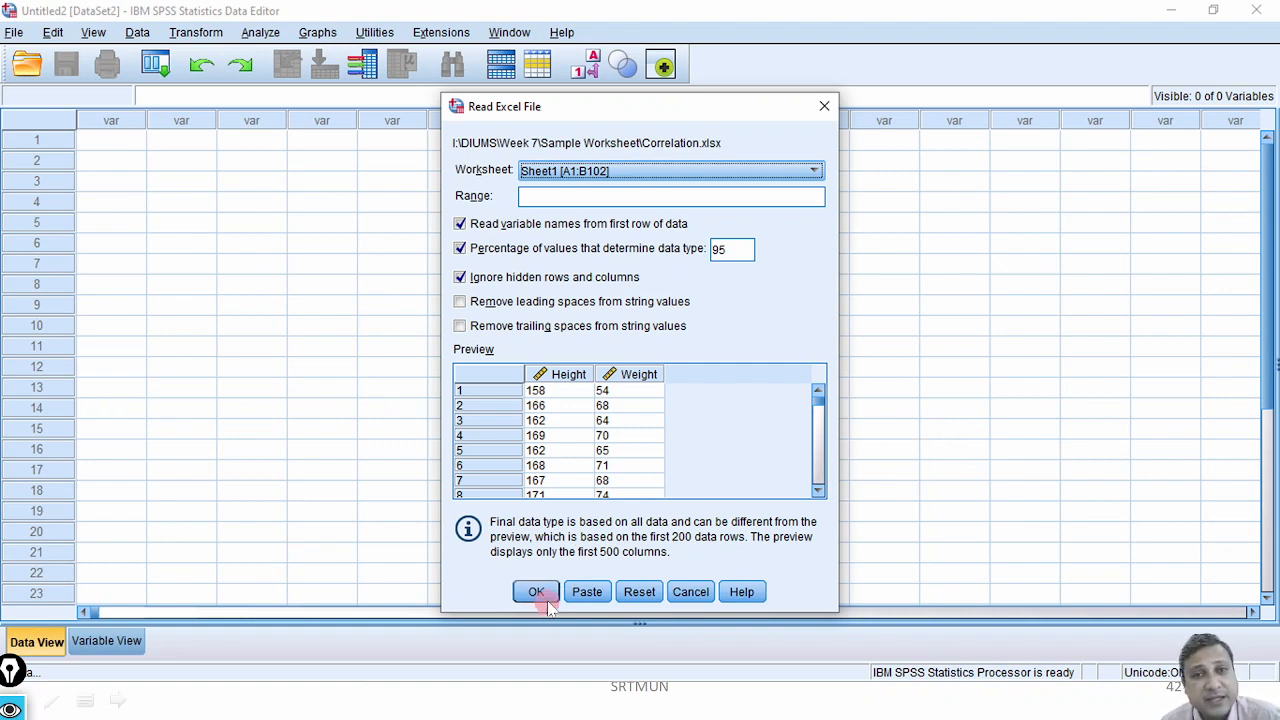
click(537, 592)
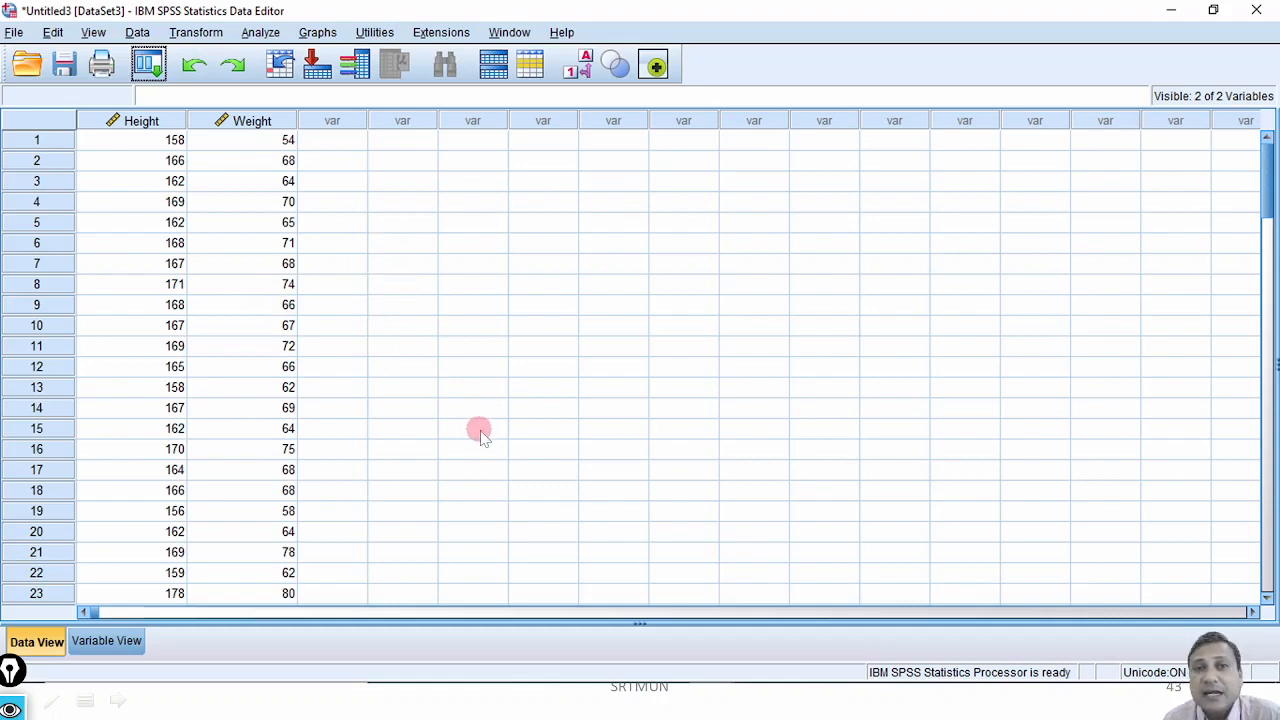
- Label the variables "Height of Respondent" and "Weight of Respondent", centre-align both, and return to the data
click(129, 642)
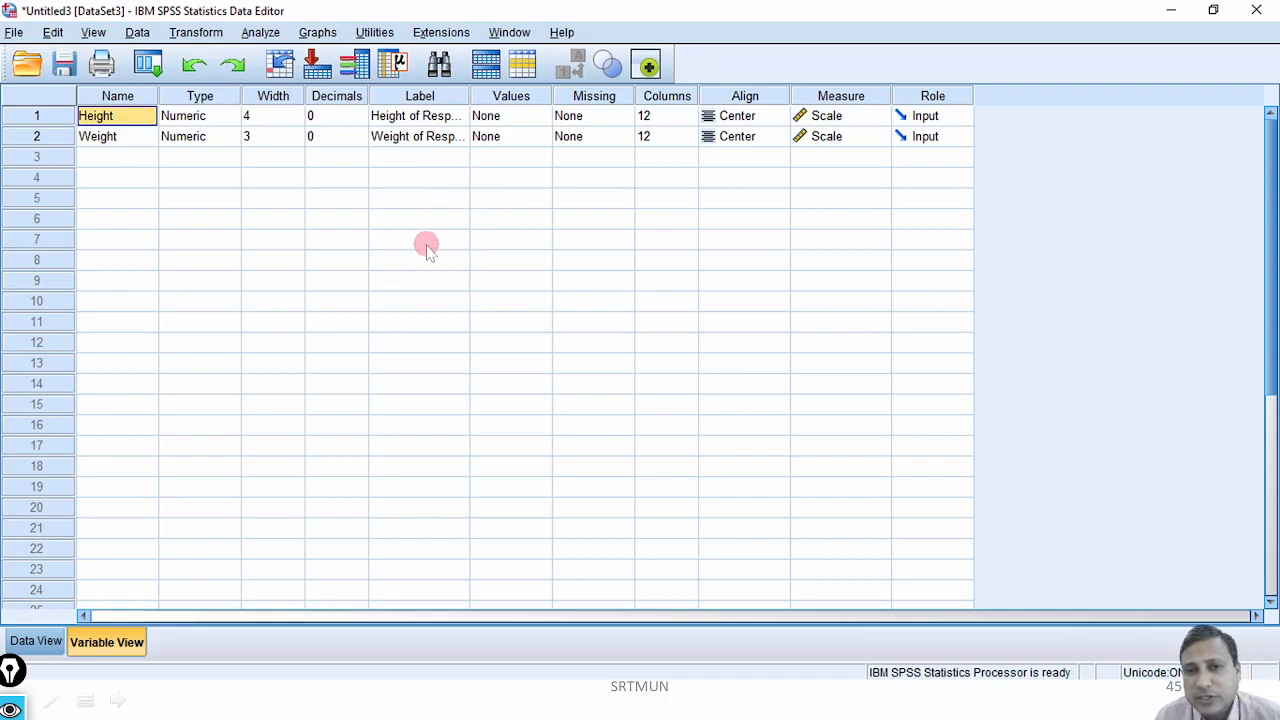
click(44, 642)
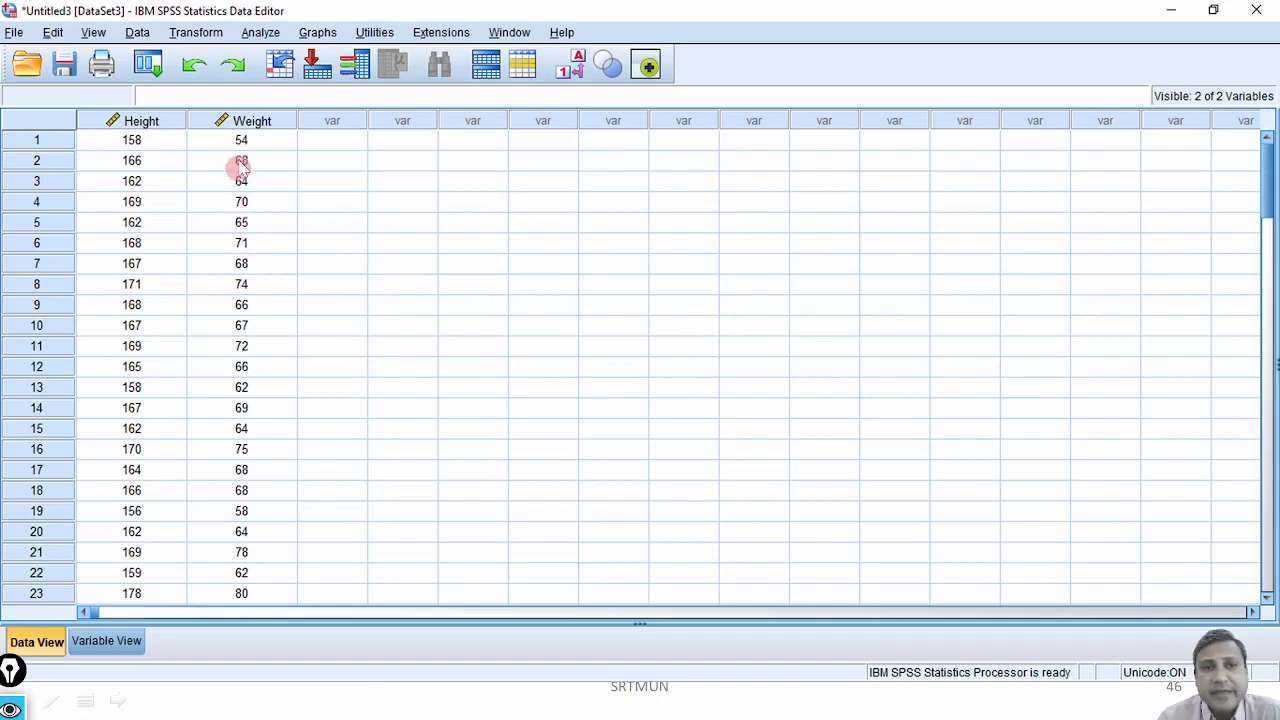
- Open the Bivariate Correlations analysis for the height and weight data
click(260, 32)
mouse_move(300, 207)
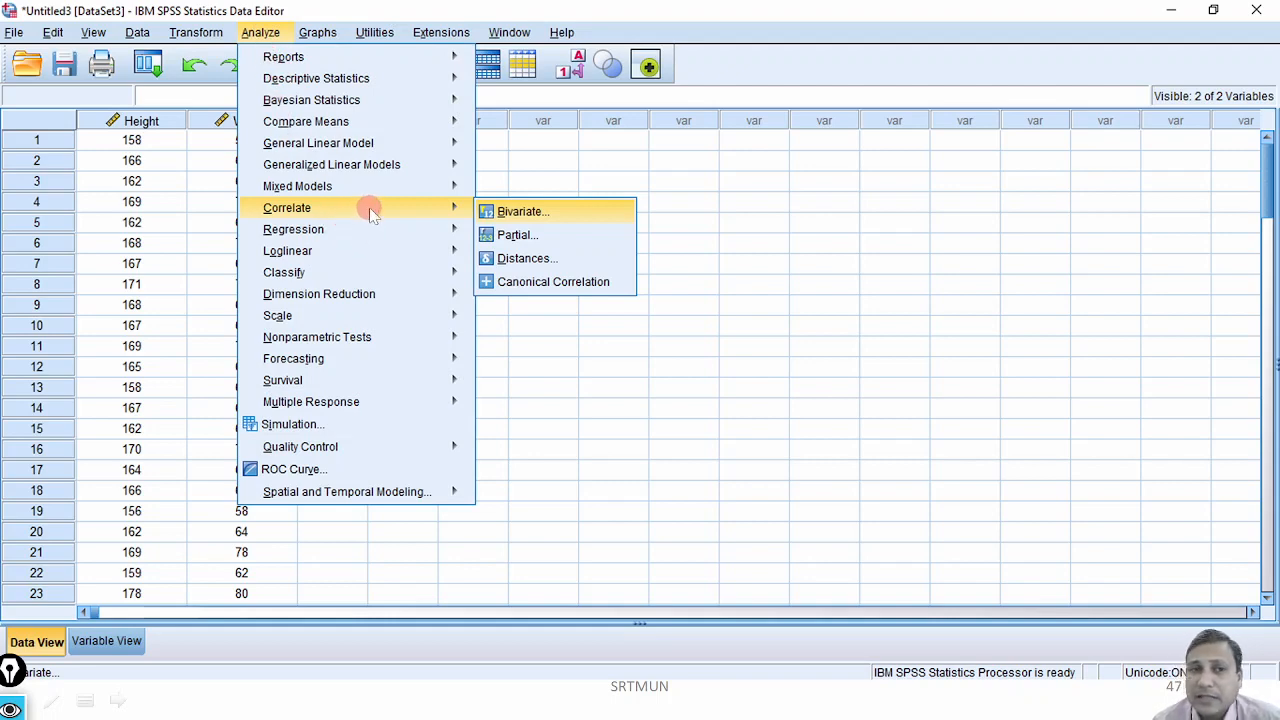
click(553, 217)
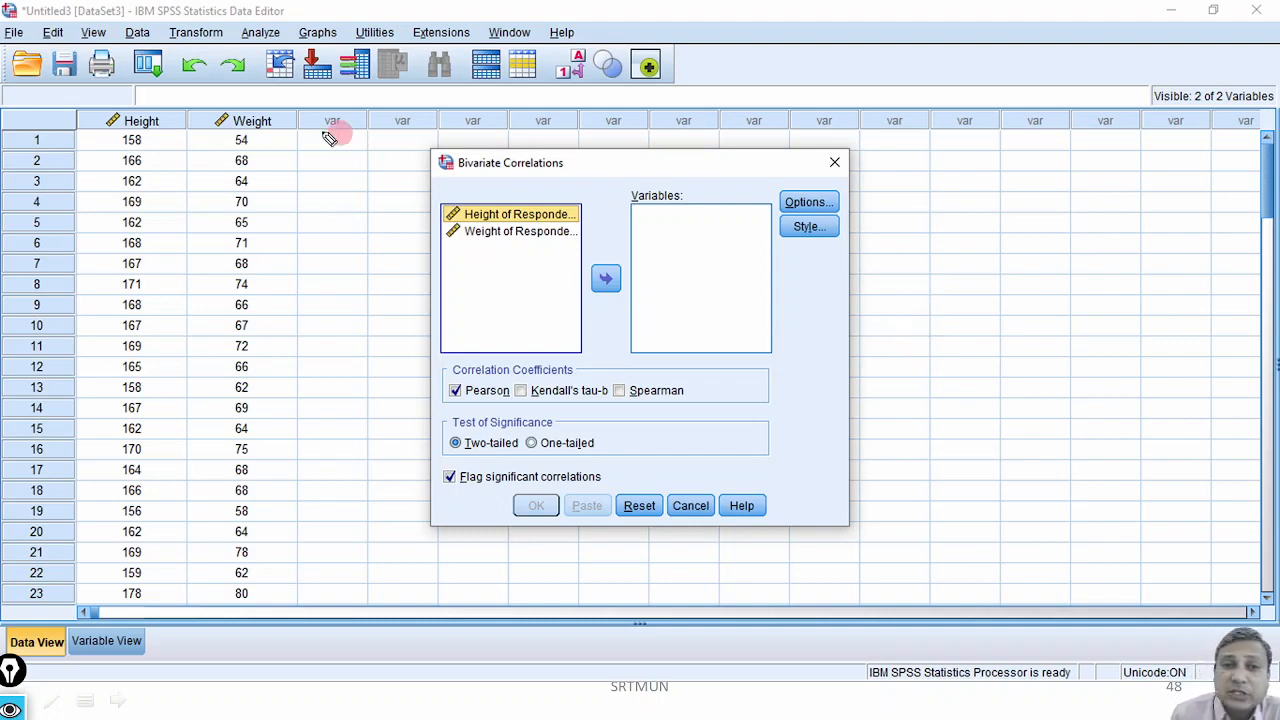
- Draw an arrow across the empty variable columns, strokes beneath it and a downward arrow in the source variable list, and clear the ink
mouse_move(333, 140)
mouse_down()
mouse_move(1054, 123)
mouse_move(1205, 138)
mouse_move(1197, 157)
mouse_up()
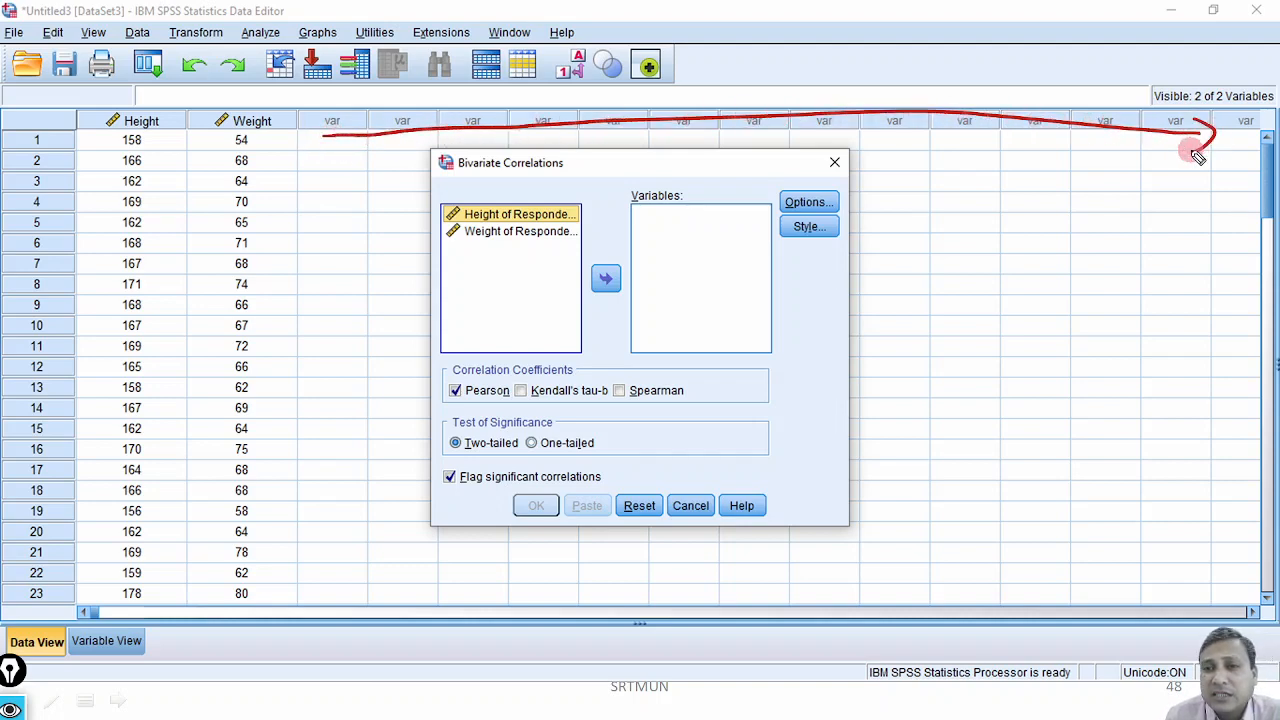
drag(1034, 166, 1052, 280)
drag(945, 226, 966, 300)
drag(970, 348, 980, 392)
drag(1160, 237, 1174, 373)
mouse_move(510, 252)
mouse_down()
mouse_move(505, 315)
mouse_move(524, 300)
mouse_up()
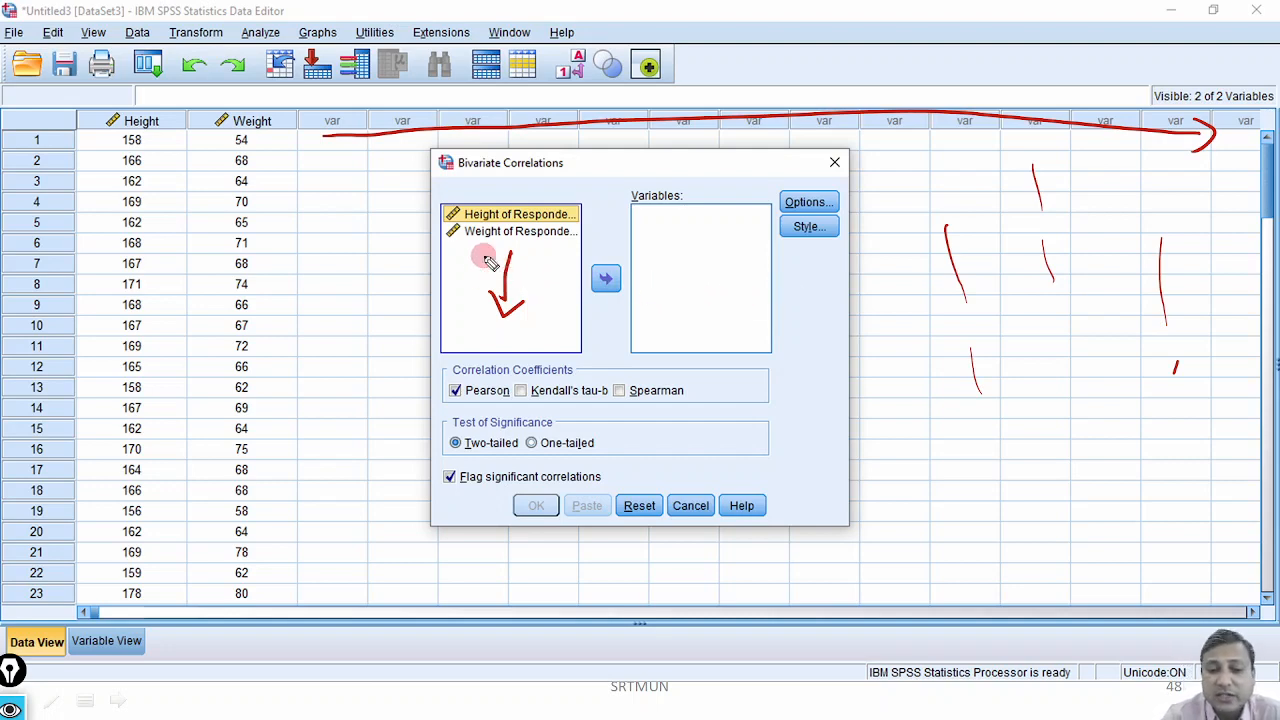
key(ctrl+shift+7)
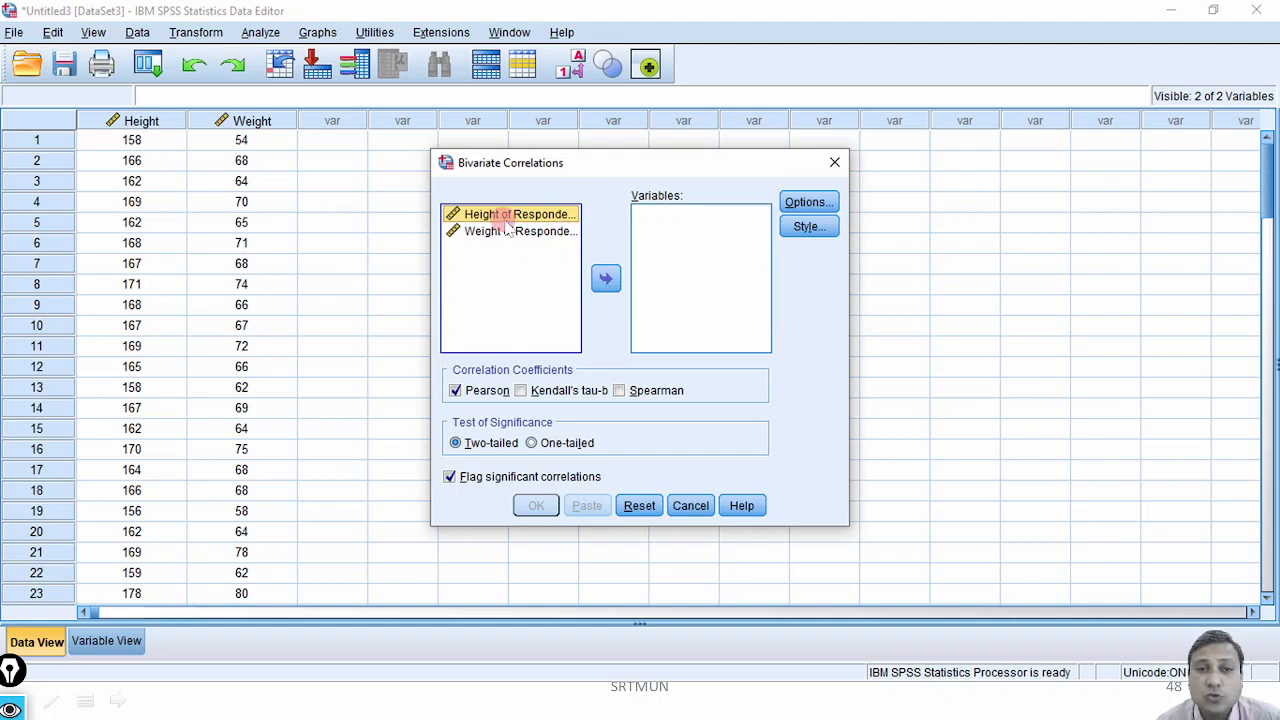
- Run a two-tailed Pearson bivariate correlation on Height of Respondent and Weight of Respondent, with significant correlations flagged
shift+click(540, 231)
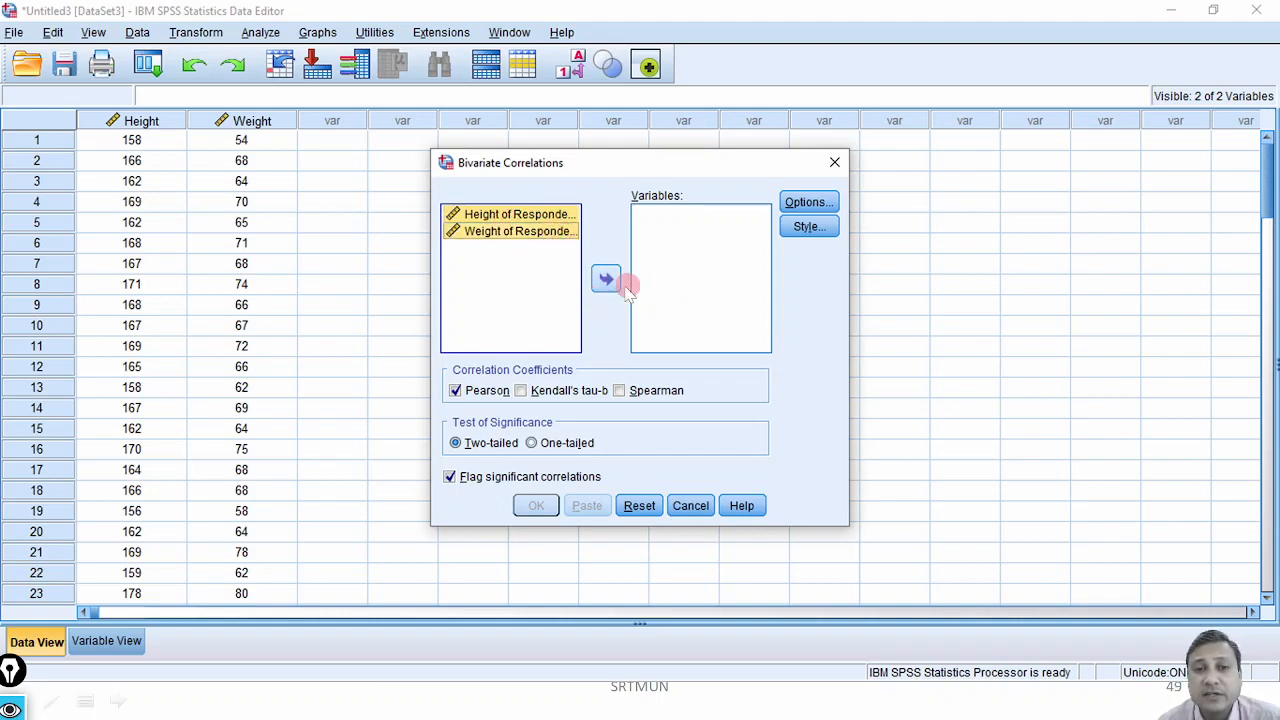
click(605, 278)
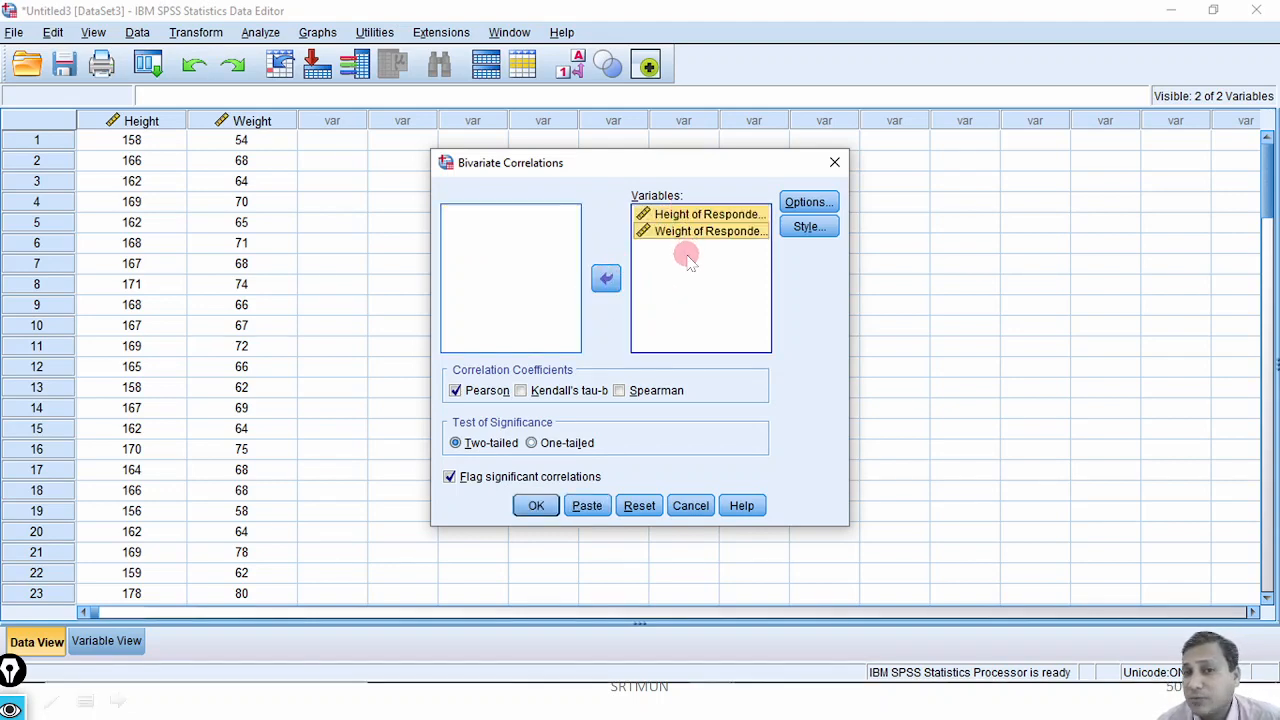
click(537, 505)
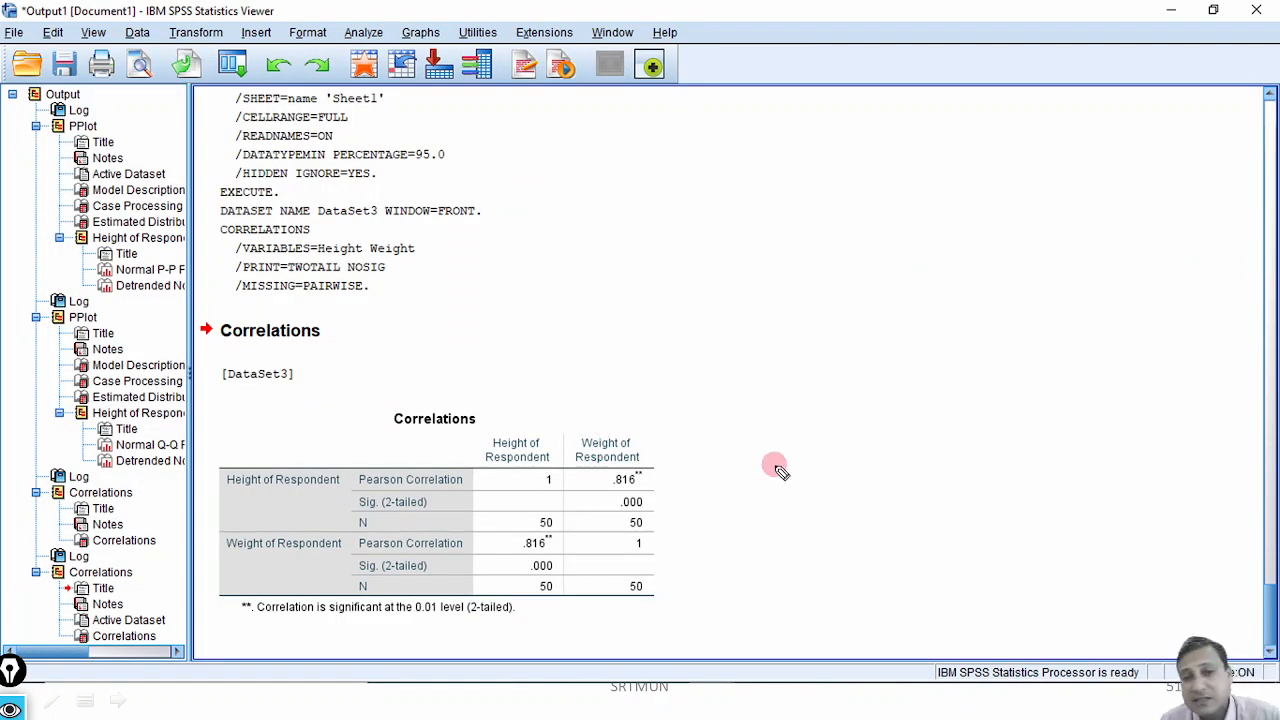
- Bracket the Correlations output table, underline Pearson Correlation in the height row, and circle its .816 coefficient
mouse_move(658, 400)
mouse_down()
mouse_move(698, 403)
mouse_move(714, 566)
mouse_move(688, 622)
mouse_up()
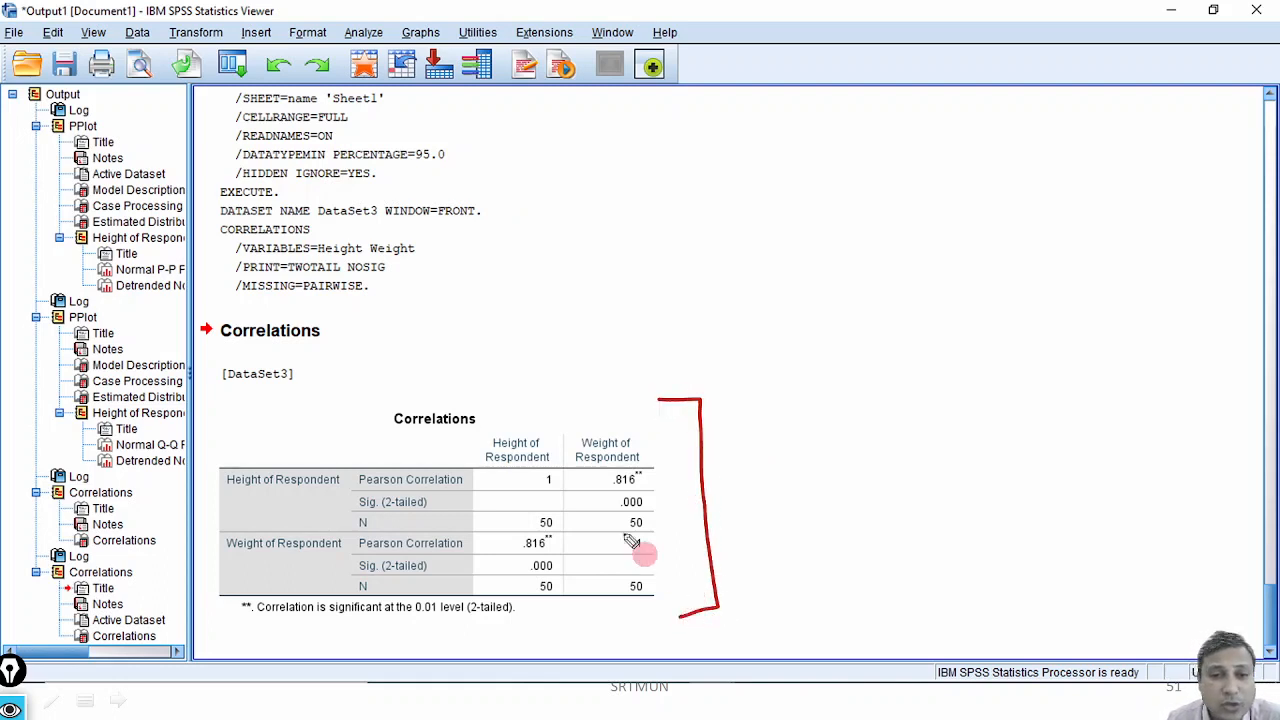
drag(358, 491, 495, 482)
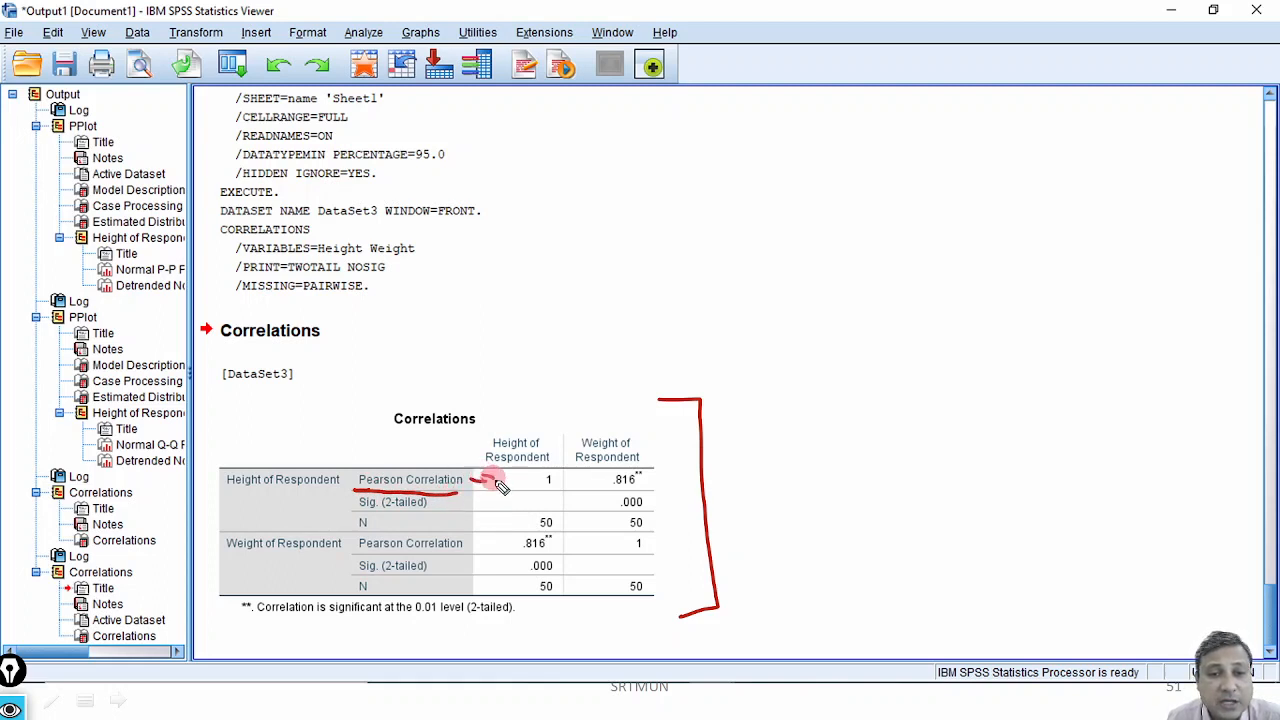
mouse_move(636, 473)
mouse_down()
mouse_move(596, 478)
mouse_move(634, 498)
mouse_move(651, 478)
mouse_move(605, 468)
mouse_up()
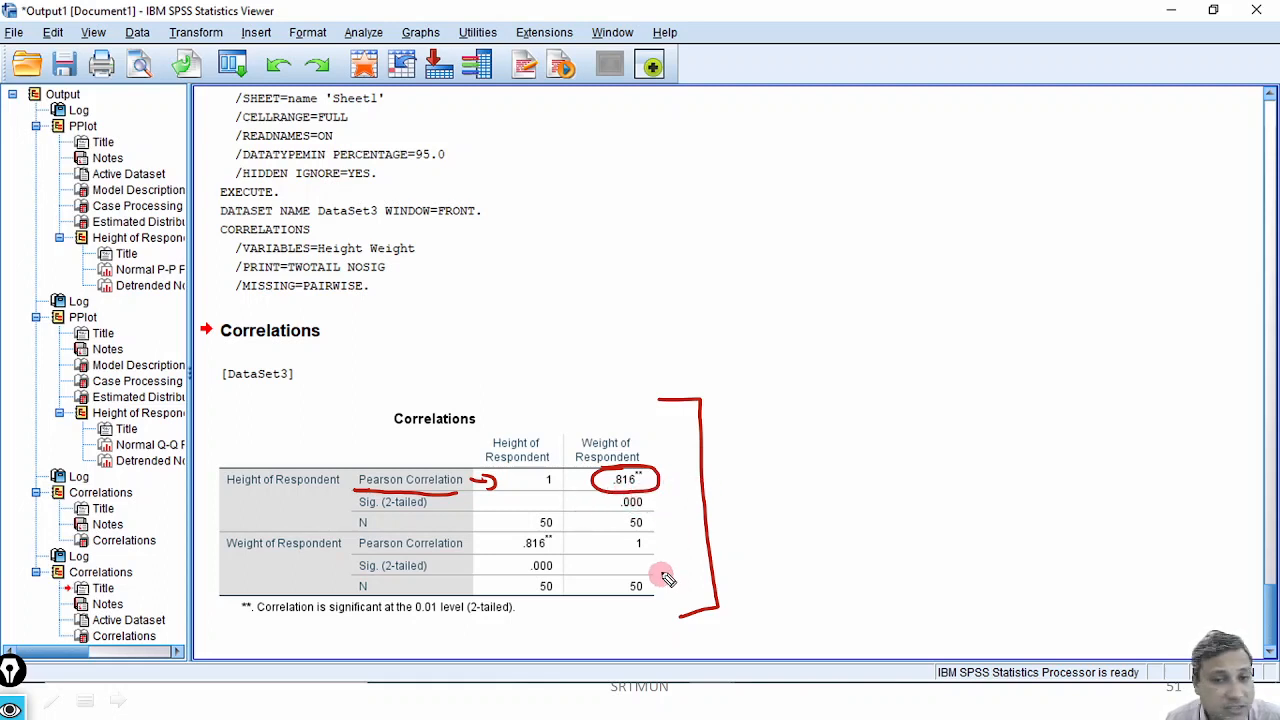
- Handwrite "+0.816" beside the Correlations table and draw a box around it
mouse_move(850, 333)
mouse_down()
mouse_move(851, 349)
mouse_move(848, 336)
mouse_up()
click(880, 338)
drag(912, 312, 912, 340)
drag(924, 310, 938, 340)
drag(954, 294, 960, 322)
mouse_move(803, 358)
mouse_down()
mouse_move(797, 385)
mouse_move(785, 378)
mouse_up()
mouse_move(742, 328)
mouse_down()
mouse_move(806, 423)
mouse_move(966, 251)
mouse_move(745, 327)
mouse_up()
- Handwrite "+1" beyond the boxed coefficient and underline it twice
drag(1101, 235, 1100, 262)
drag(1088, 252, 1140, 248)
drag(1133, 247, 1156, 240)
drag(1094, 288, 1168, 262)
drag(1090, 301, 1174, 276)
click(1187, 276)
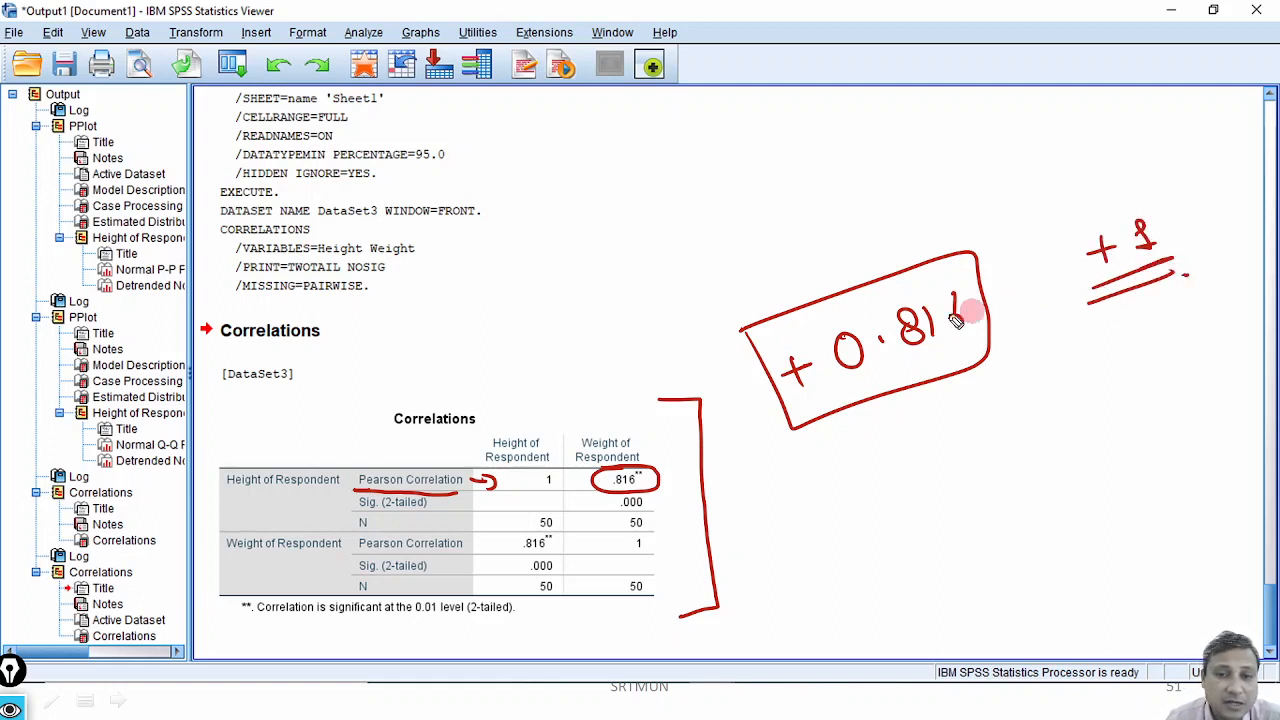
- Draw an upward arrow from .816, underline the height row and weight column labels, and handwrite "High degree posit." above
mouse_move(635, 465)
mouse_down()
mouse_move(609, 300)
mouse_move(632, 310)
mouse_up()
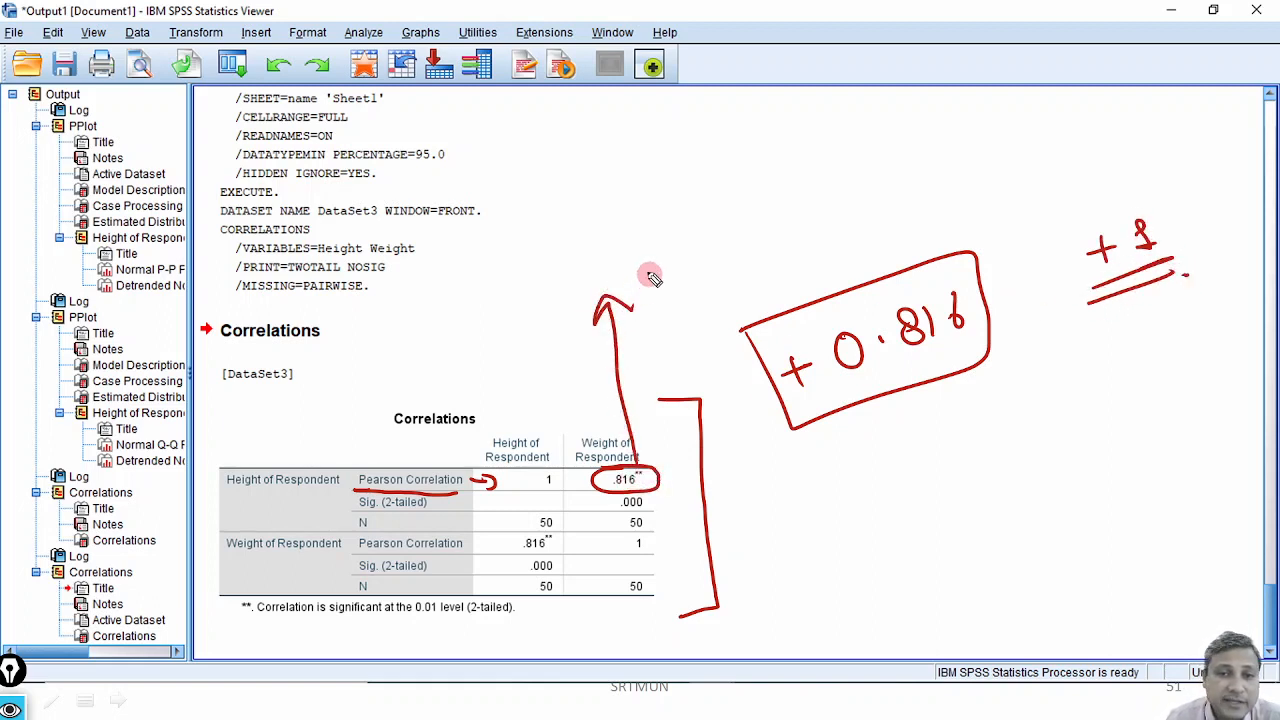
drag(220, 507, 250, 499)
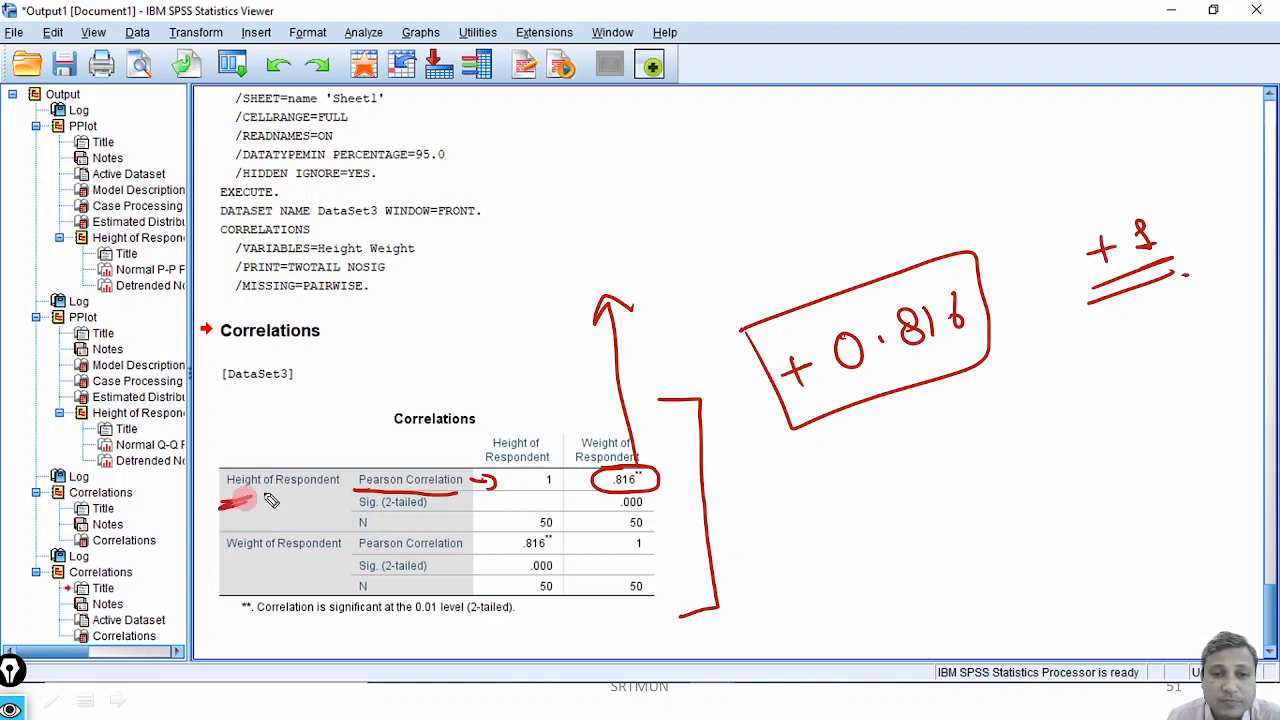
drag(570, 453, 622, 455)
mouse_move(549, 224)
mouse_down()
mouse_move(566, 200)
mouse_move(583, 213)
mouse_move(636, 178)
mouse_move(608, 149)
mouse_move(651, 166)
mouse_move(740, 128)
mouse_up()
mouse_move(705, 228)
mouse_down()
mouse_move(691, 200)
mouse_move(755, 195)
mouse_move(758, 157)
mouse_move(775, 150)
mouse_up()
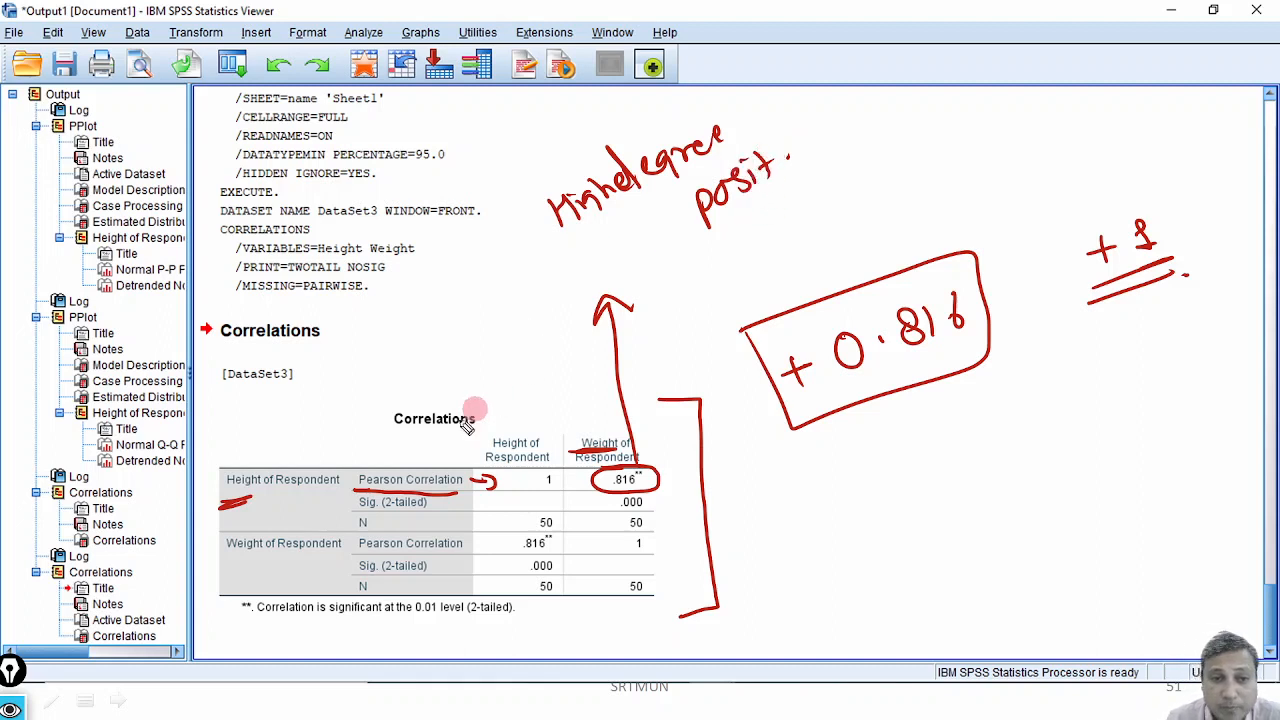
- Draw a line dividing the height and weight rows, underline the weight row label, and circle the height row label, weight column heading and .816
drag(222, 538, 378, 528)
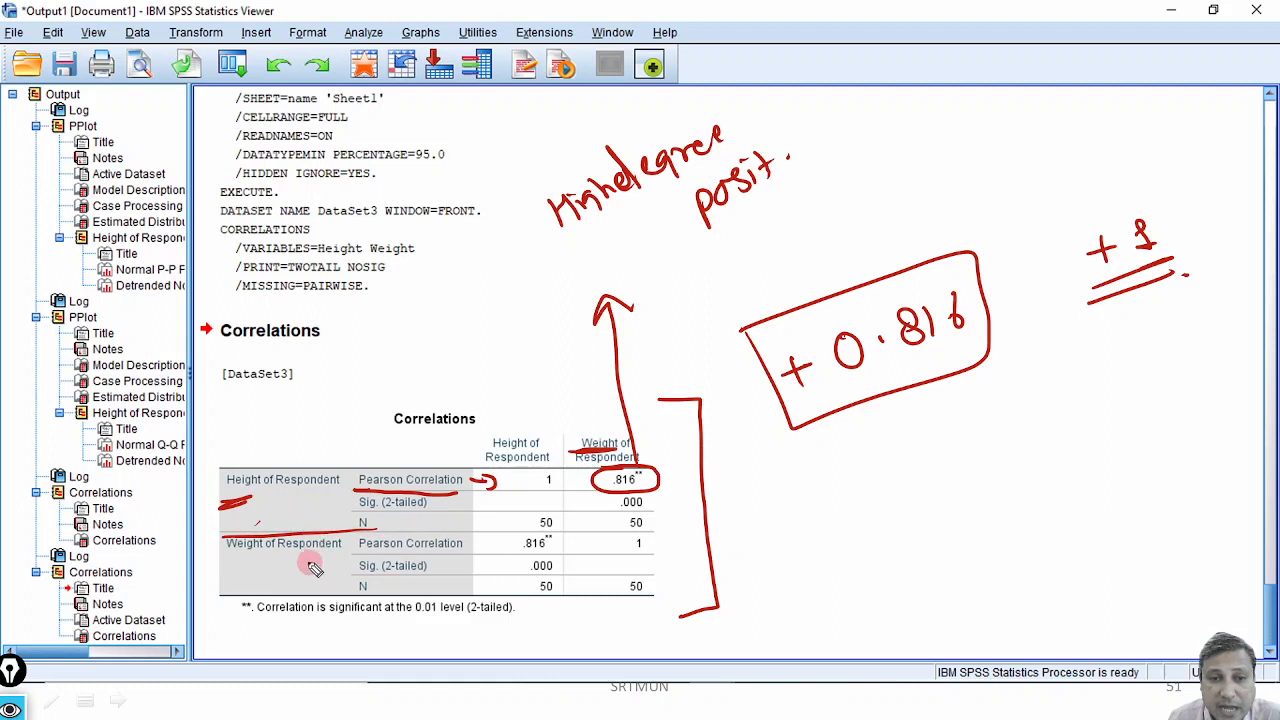
drag(226, 562, 265, 562)
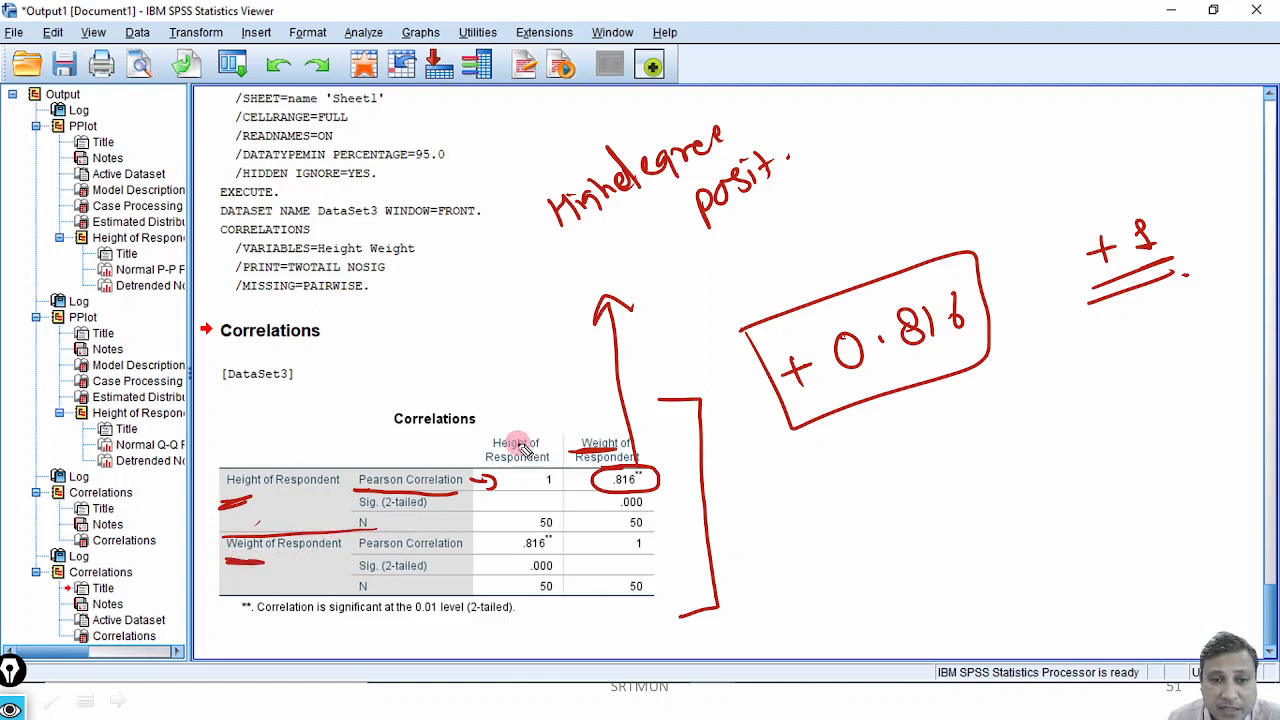
drag(246, 531, 682, 530)
drag(640, 466, 612, 470)
drag(608, 423, 578, 468)
drag(640, 437, 615, 421)
drag(277, 457, 263, 457)
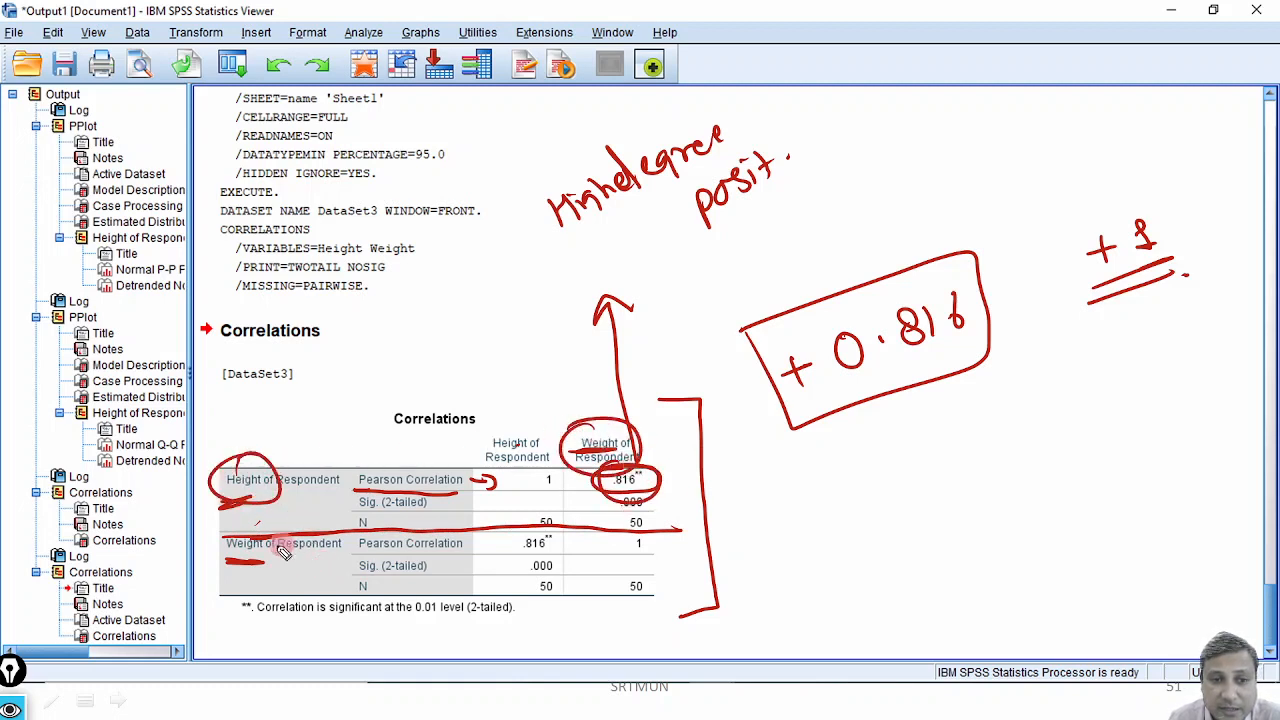
- Circle the weight row label, the height column heading and the .816 where they meet in the Correlations table
mouse_move(250, 532)
mouse_down()
mouse_move(234, 535)
mouse_move(258, 563)
mouse_up()
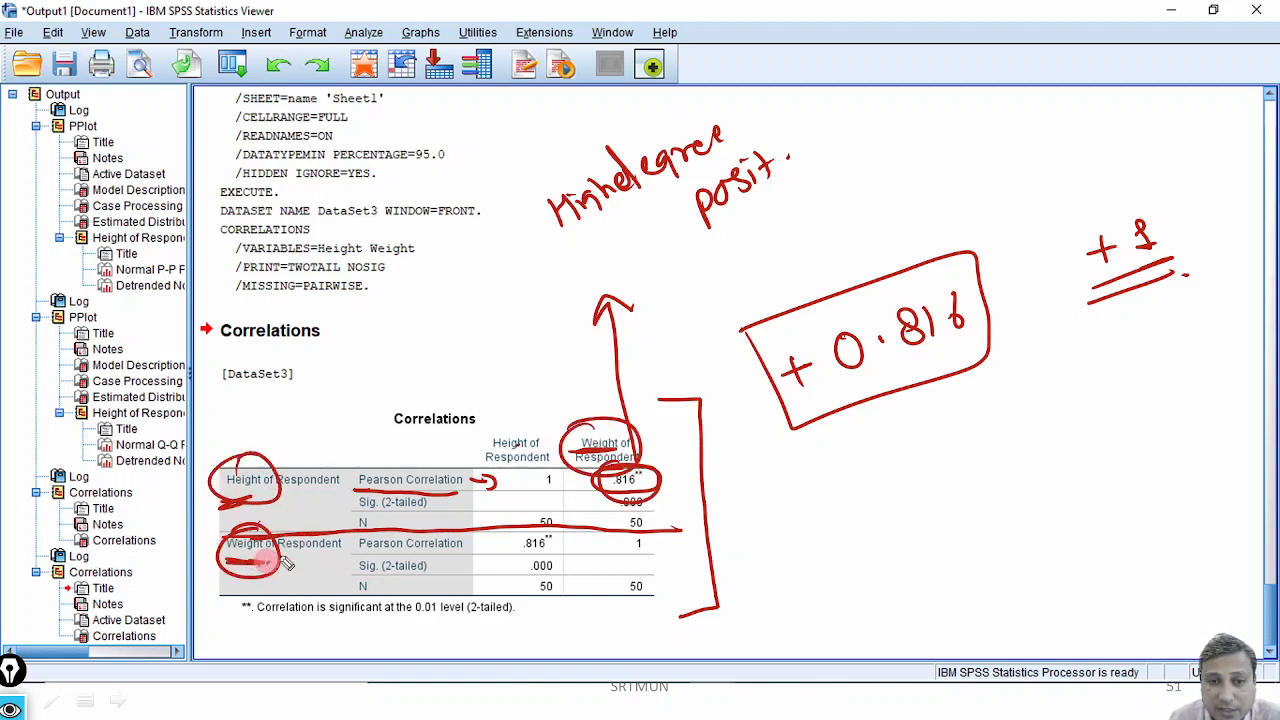
drag(512, 430, 510, 425)
mouse_move(545, 520)
mouse_down()
mouse_move(523, 543)
mouse_move(470, 552)
mouse_up()
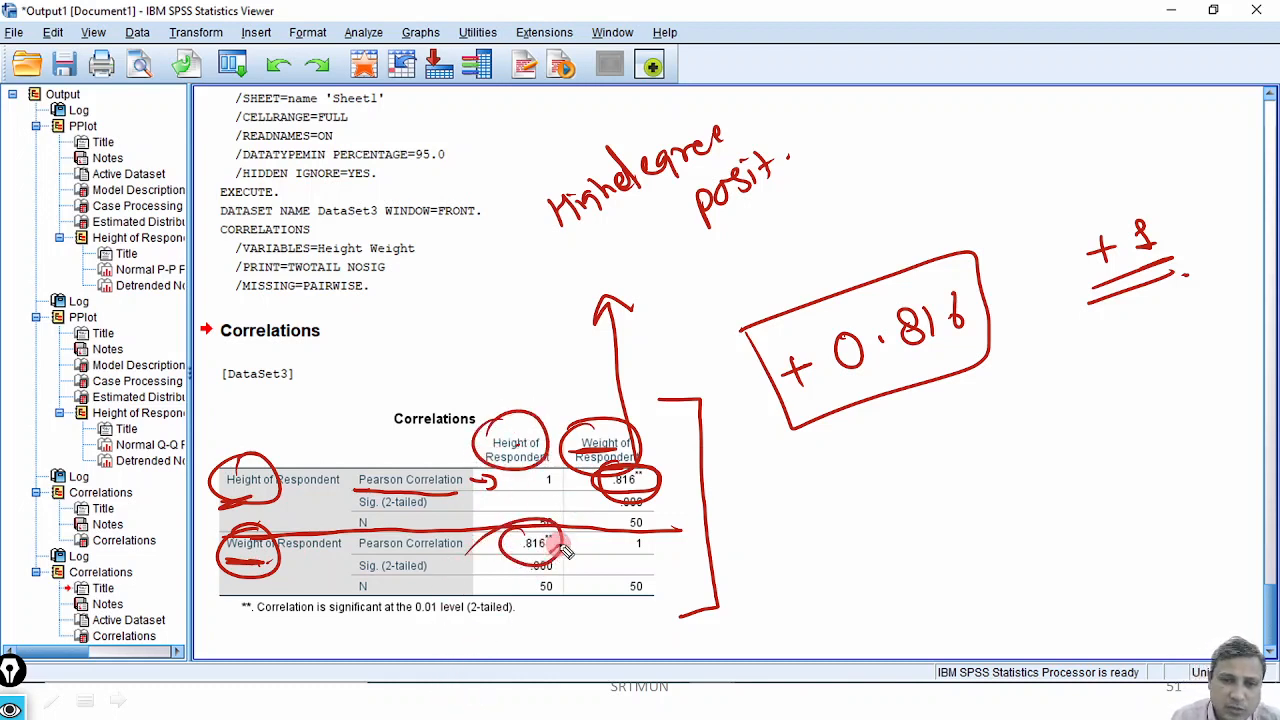
drag(597, 507, 577, 531)
- Erase all ink from the SPSS output slide and advance to the slide comparing the MS-Excel and SPSS outputs
key(e)
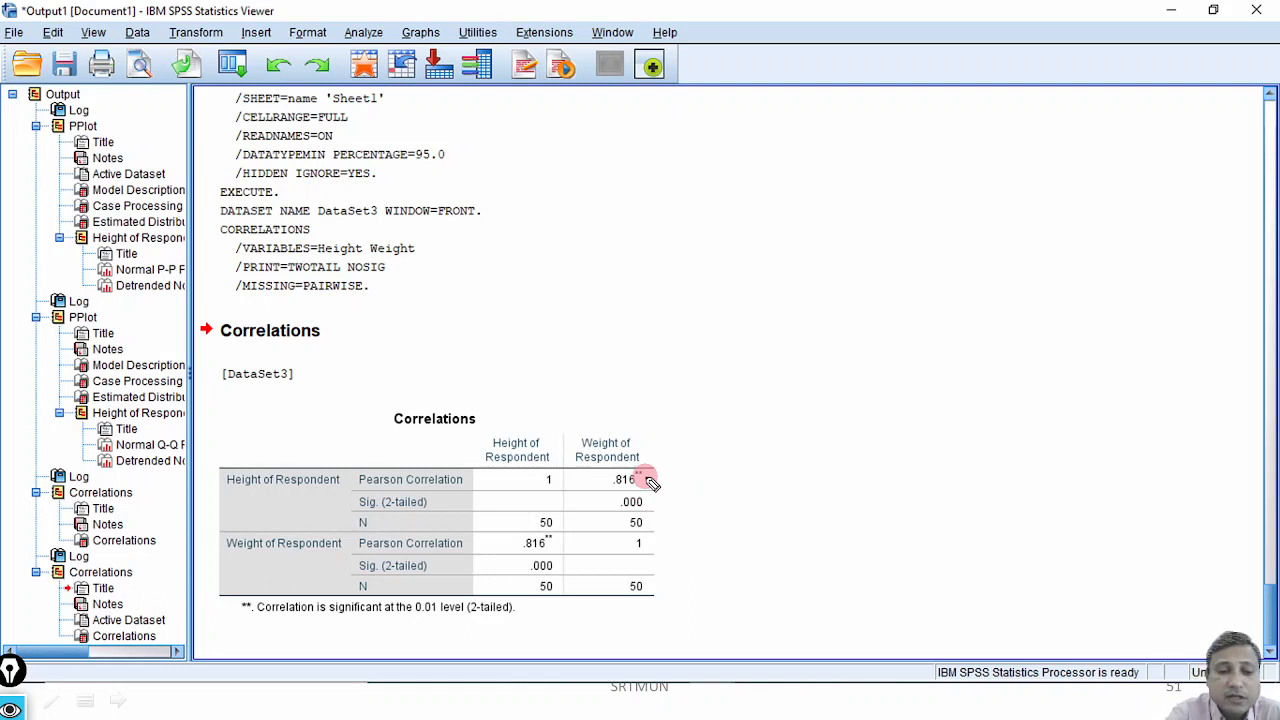
click(700, 378)
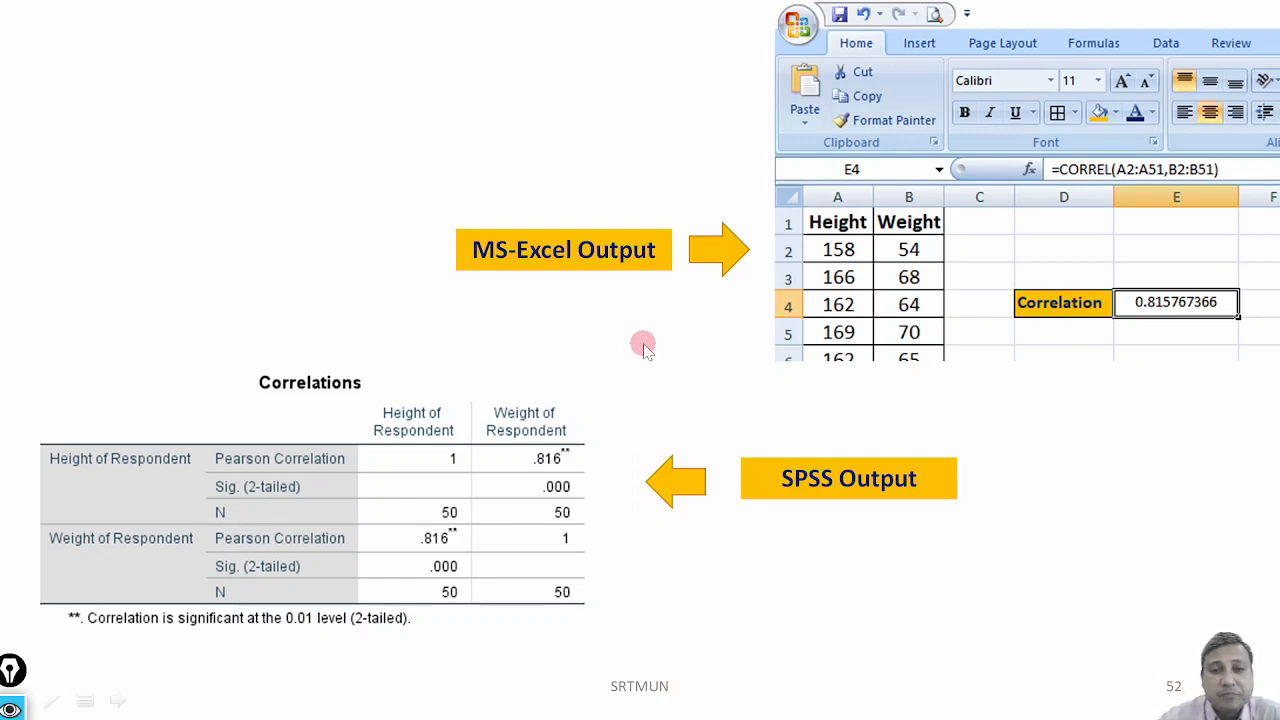
- Tick the MS-Excel Output and SPSS Output labels, and circle Excel's 0.815767366 and the .816 in the SPSS height row
drag(557, 287, 592, 282)
drag(822, 524, 859, 514)
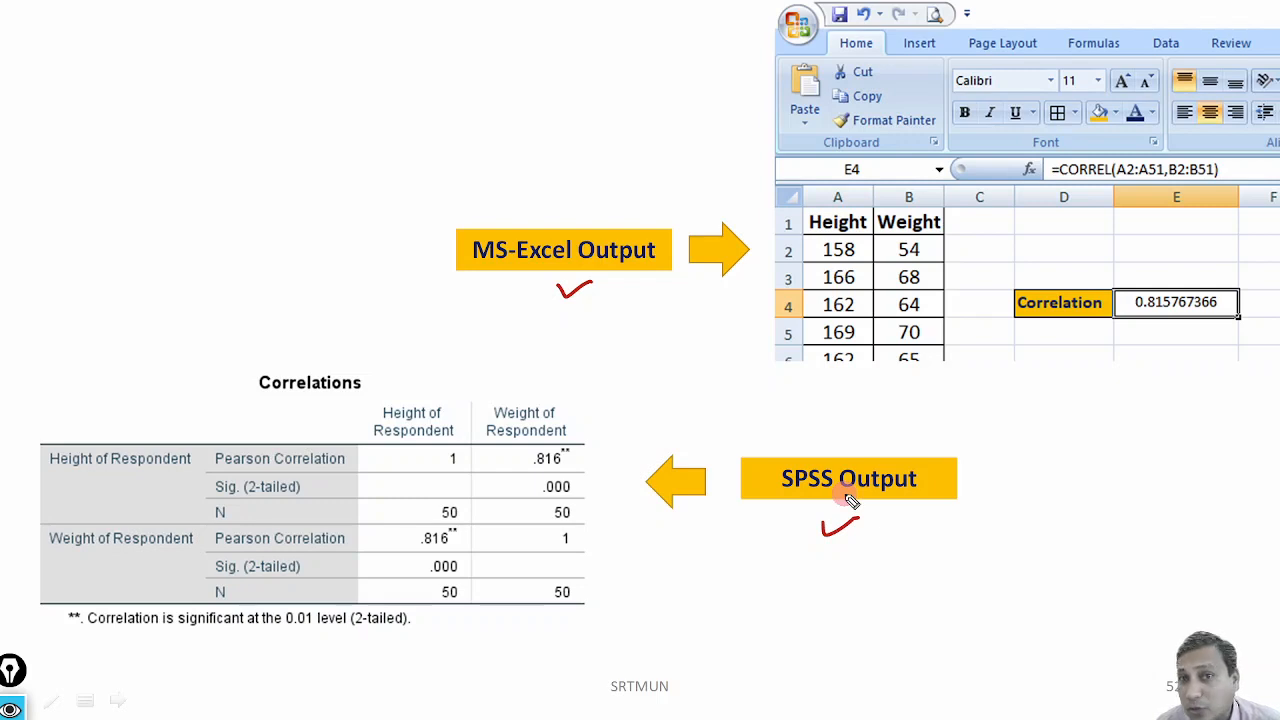
mouse_move(1155, 275)
mouse_down()
mouse_move(1130, 355)
mouse_move(1252, 289)
mouse_move(1150, 272)
mouse_up()
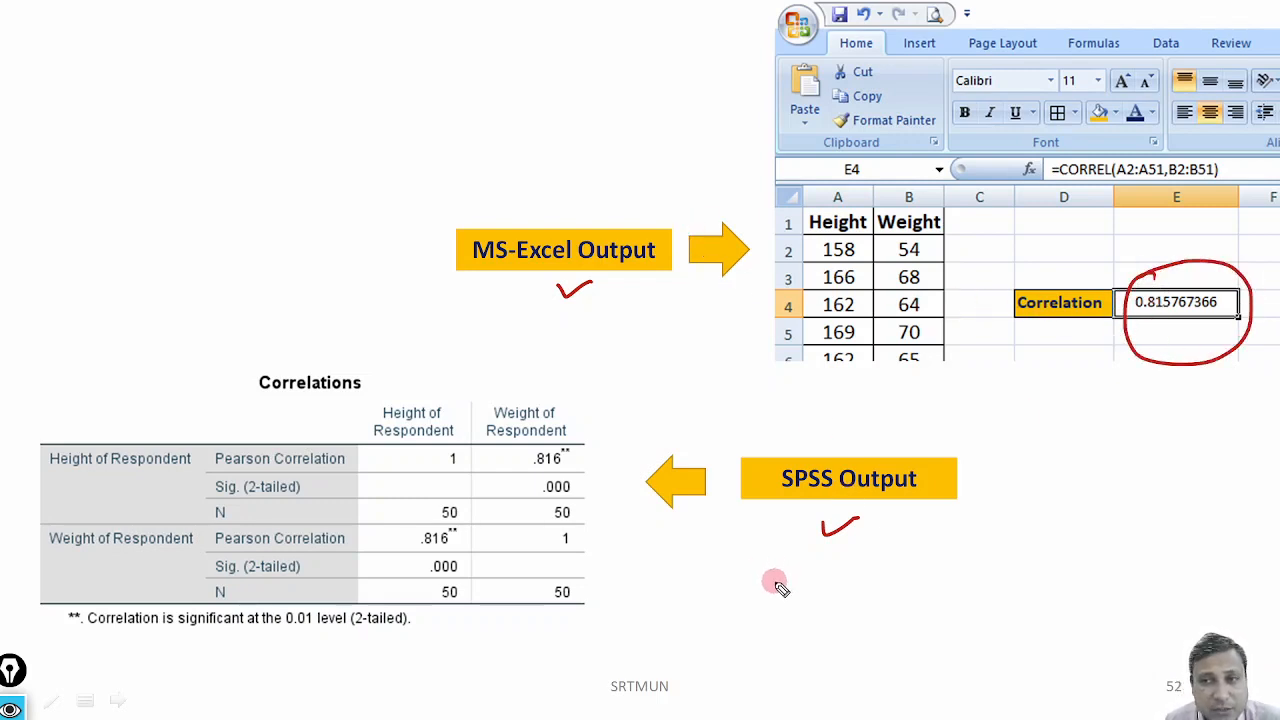
mouse_move(558, 441)
mouse_down()
mouse_move(514, 458)
mouse_move(537, 455)
mouse_up()
- Handwrite "0.81" between the Excel and SPSS outputs and draw a box around it
mouse_move(692, 404)
mouse_down()
mouse_move(674, 409)
mouse_move(694, 405)
mouse_up()
click(708, 408)
mouse_move(730, 384)
mouse_down()
mouse_move(720, 400)
mouse_move(763, 426)
mouse_up()
mouse_move(645, 380)
mouse_down()
mouse_move(663, 476)
mouse_move(762, 350)
mouse_move(633, 393)
mouse_up()
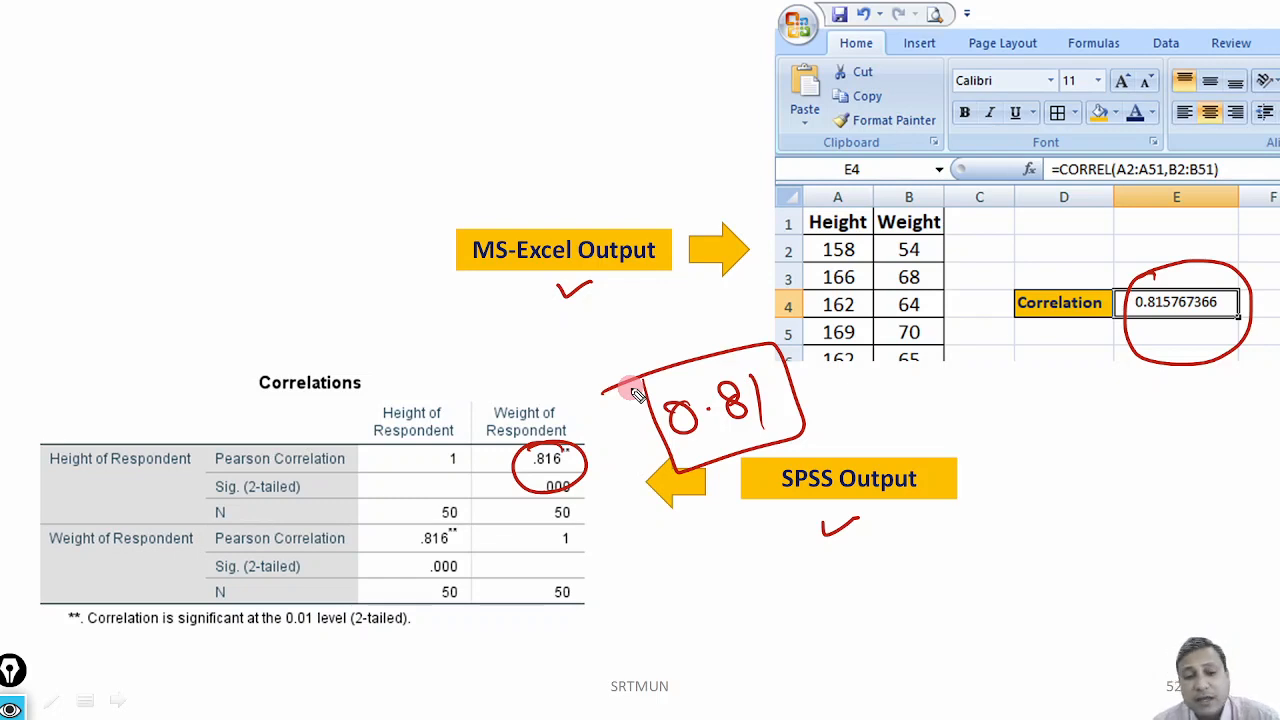
- Erase all ink from the comparison slide and advance to the slide announcing Partial Correlation for the next lecture
key(e)
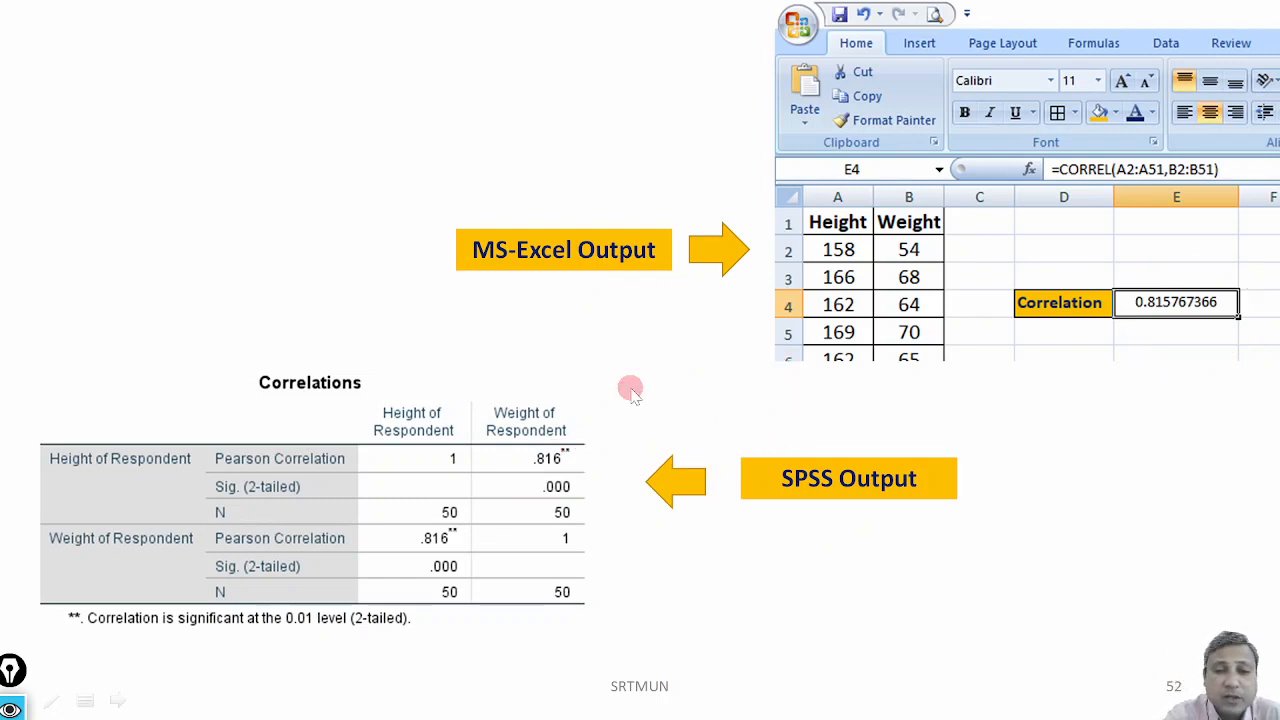
key(Right)
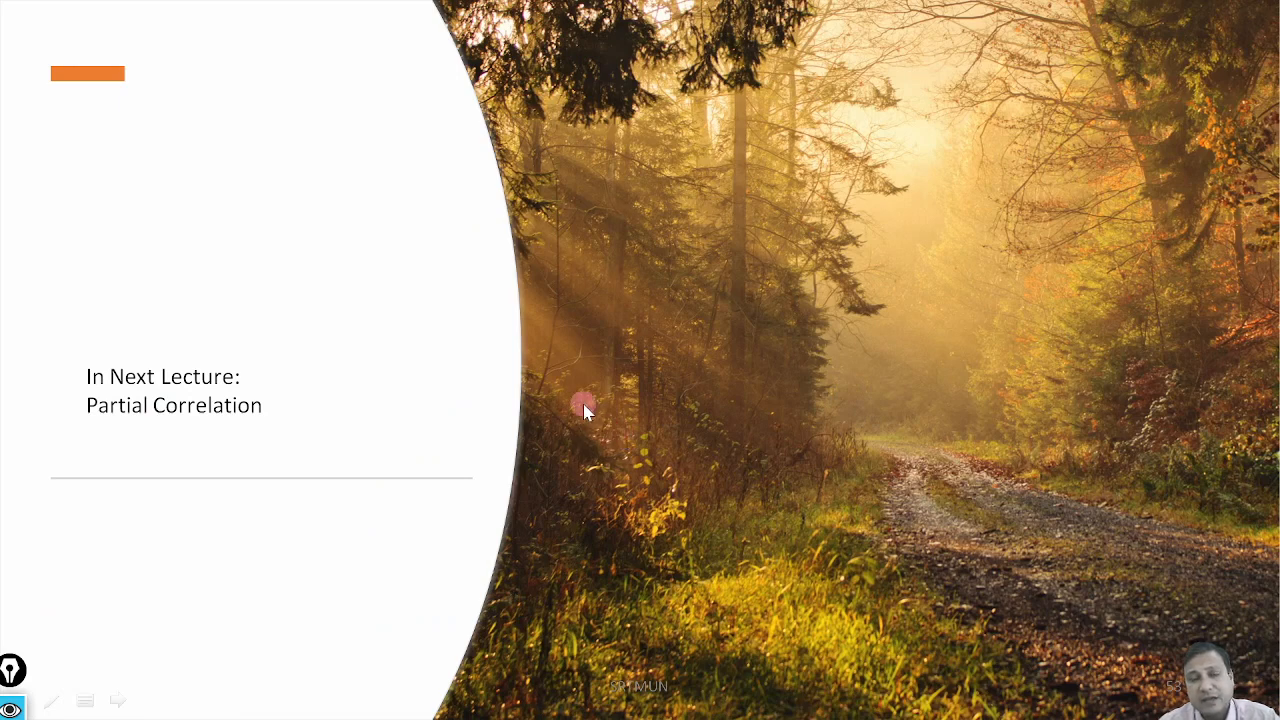